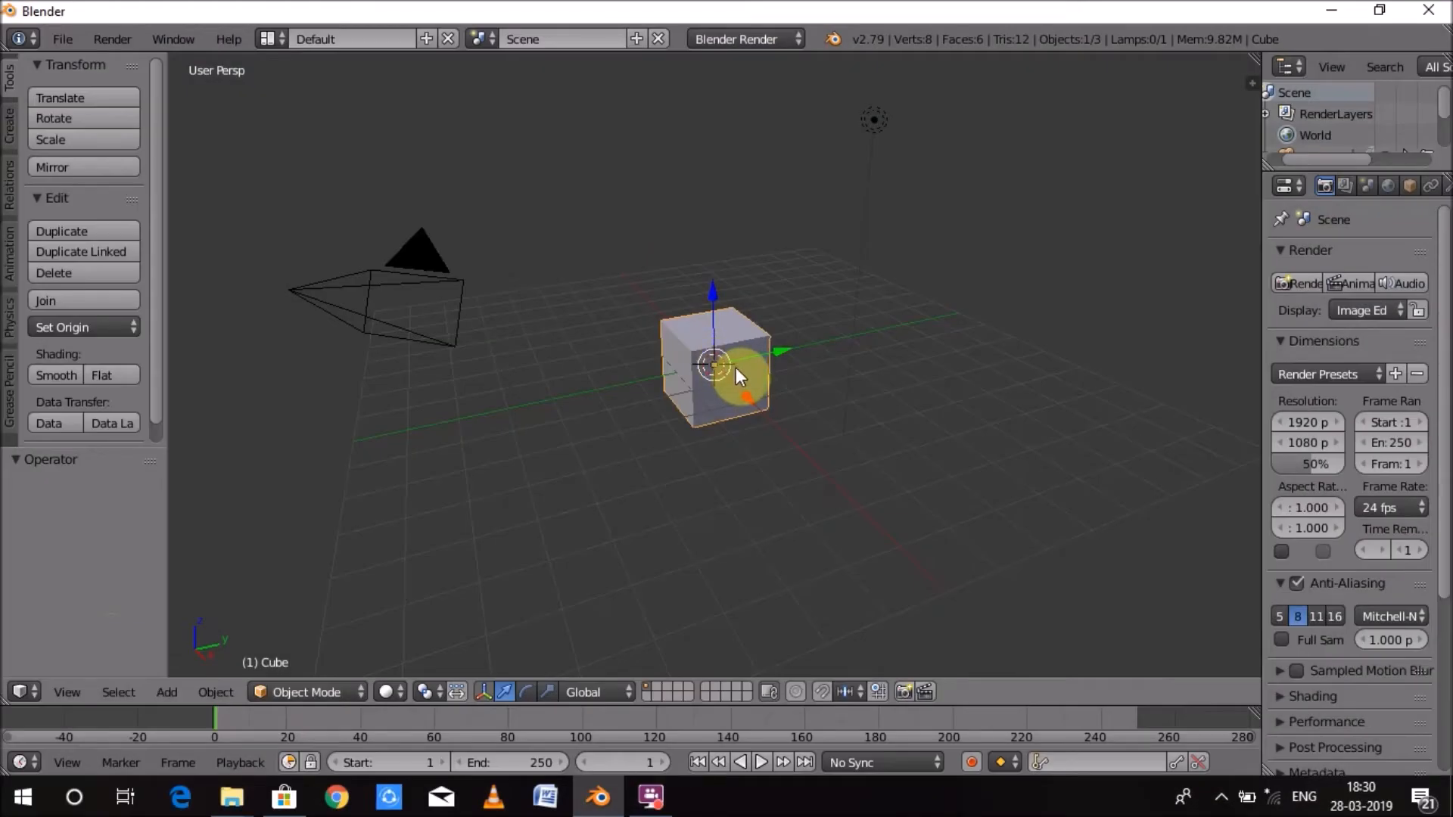
Delete the default cube and add a cylinder mesh at the scene's centre
key("x")
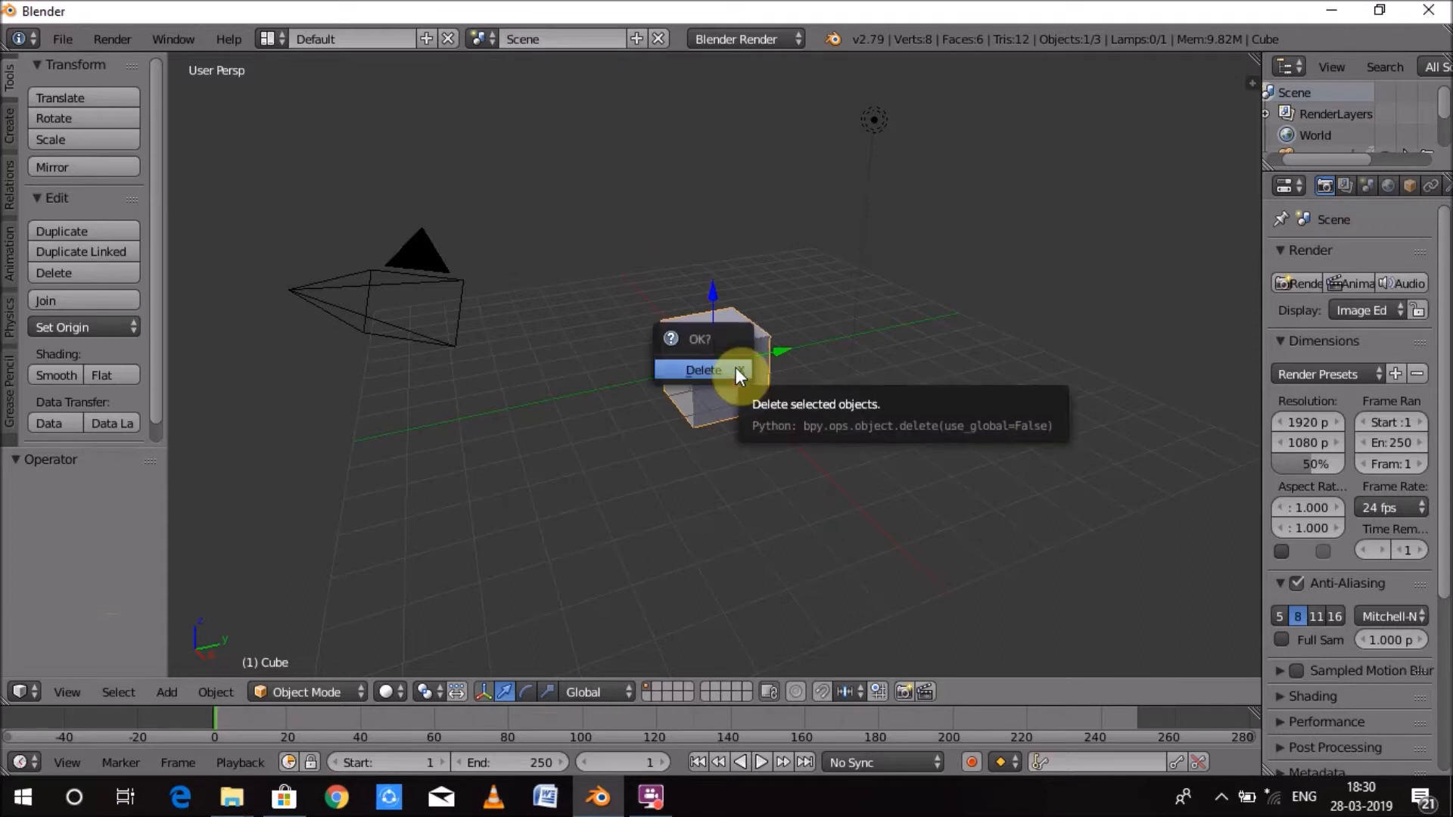
left_click(735, 366)
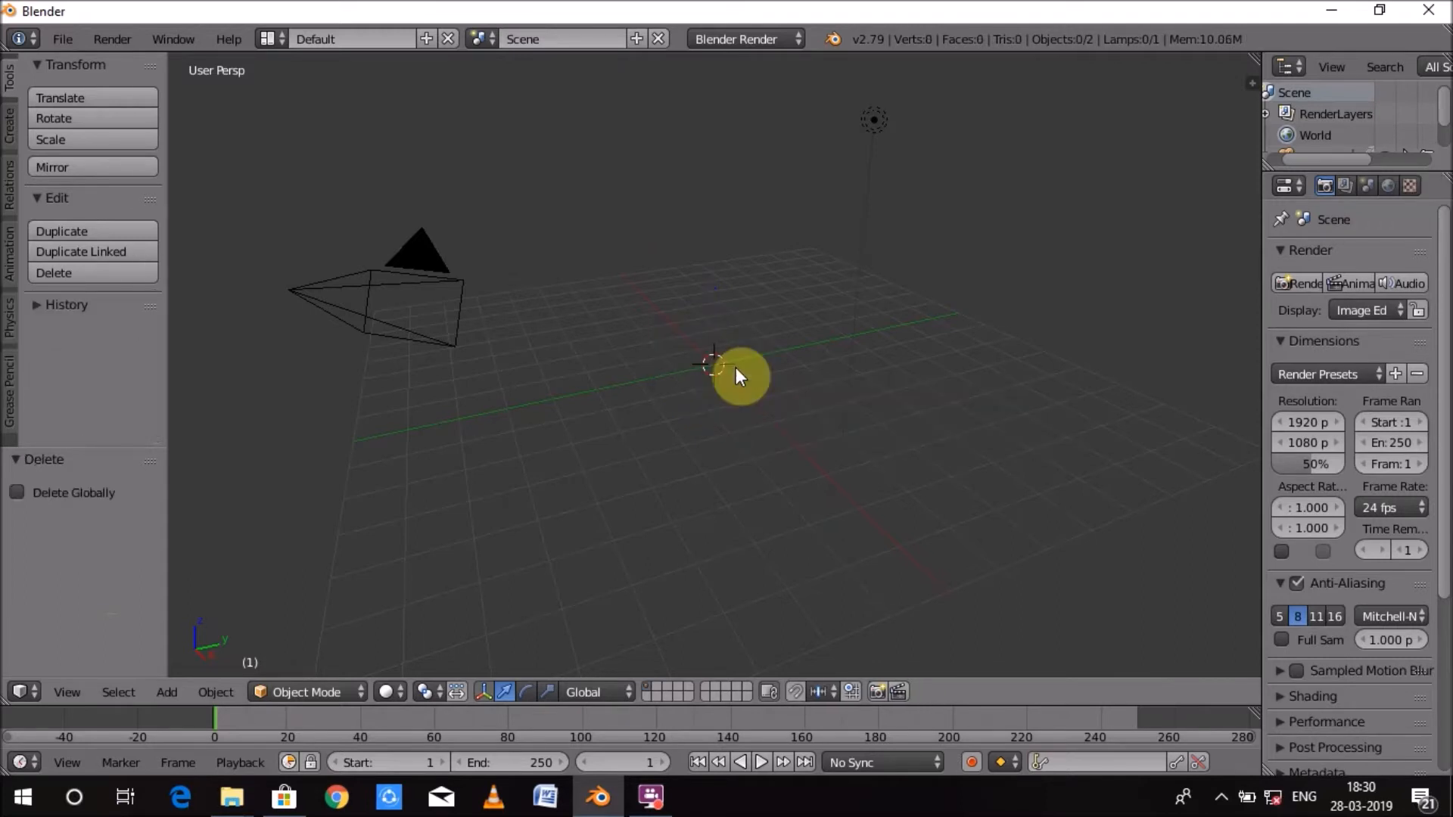
left_click(180, 691)
mouse_move(196, 670)
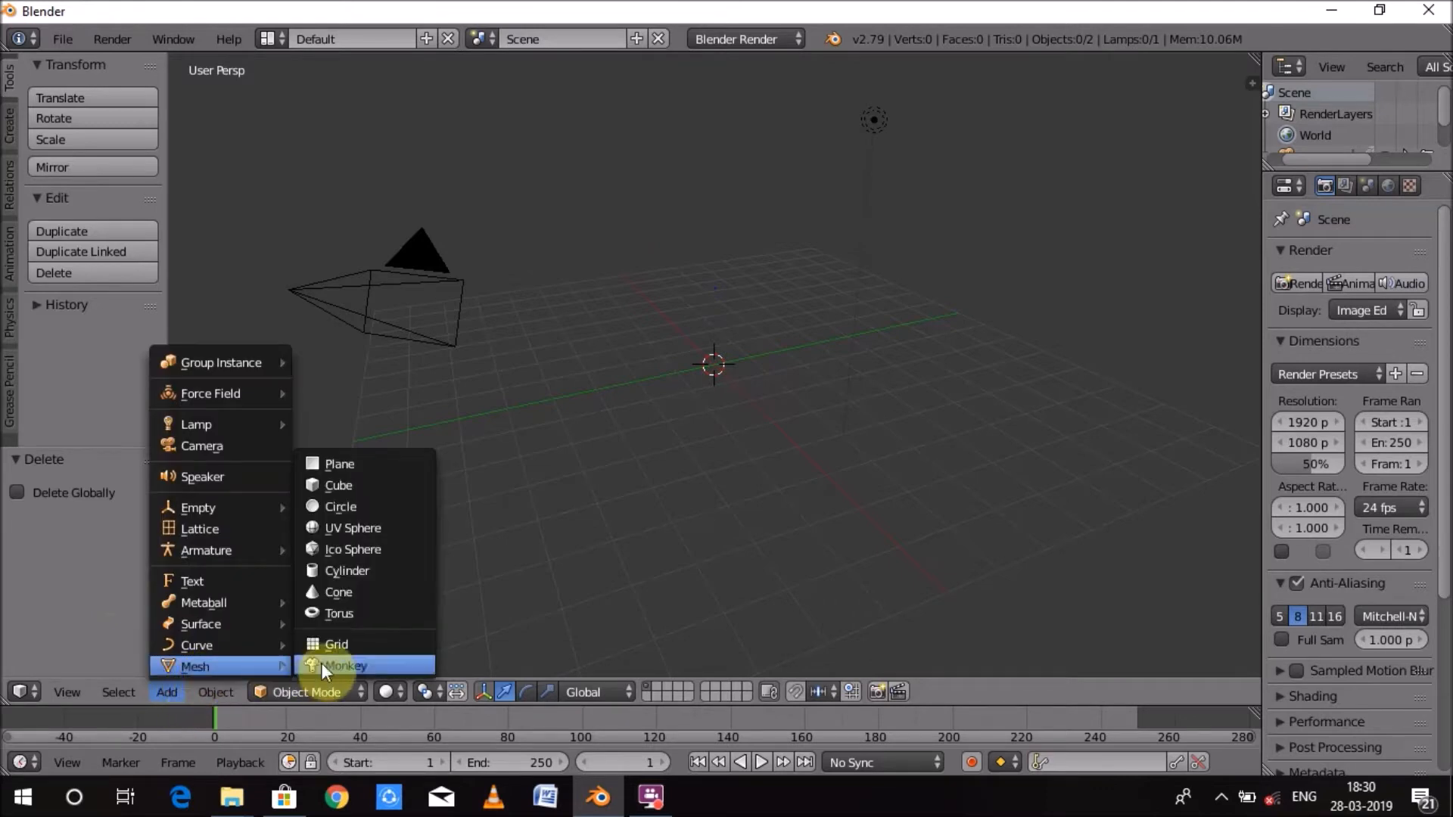
left_click(375, 572)
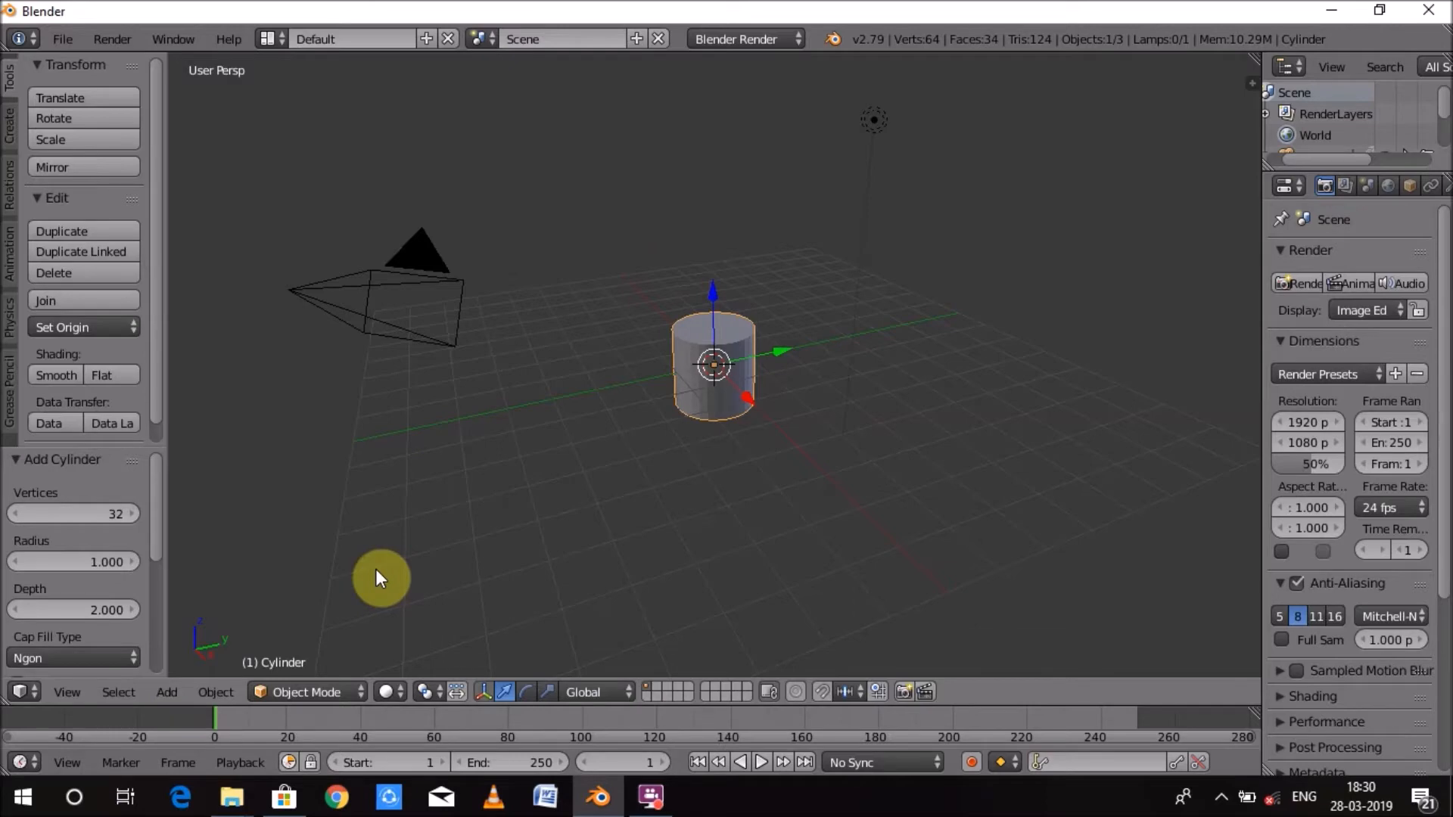
Scale the cylinder by about 5.73 along Z, and scale it uniformly by about 0.48 into a slender pole
key("s")
key("z")
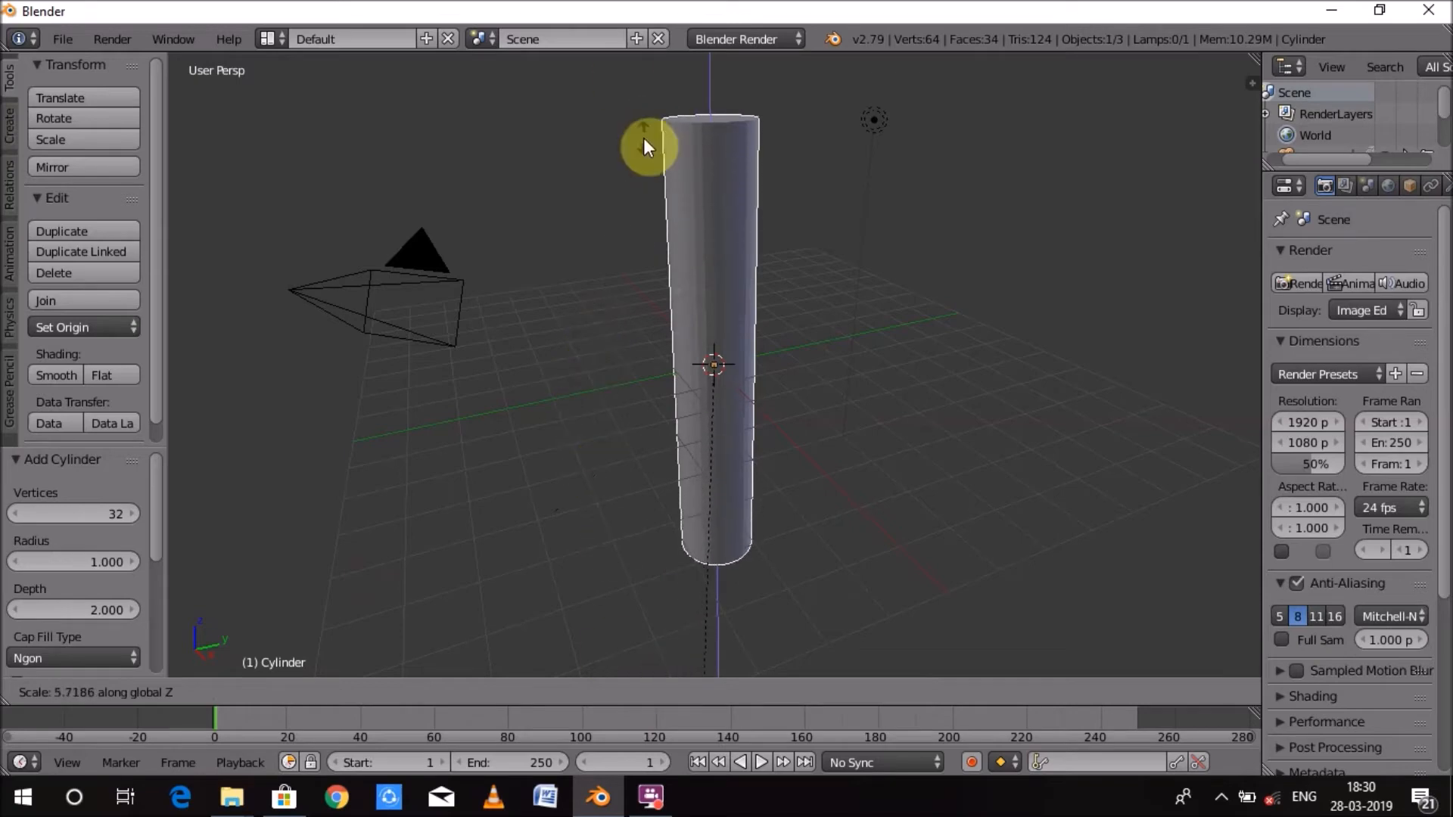
left_click(643, 141)
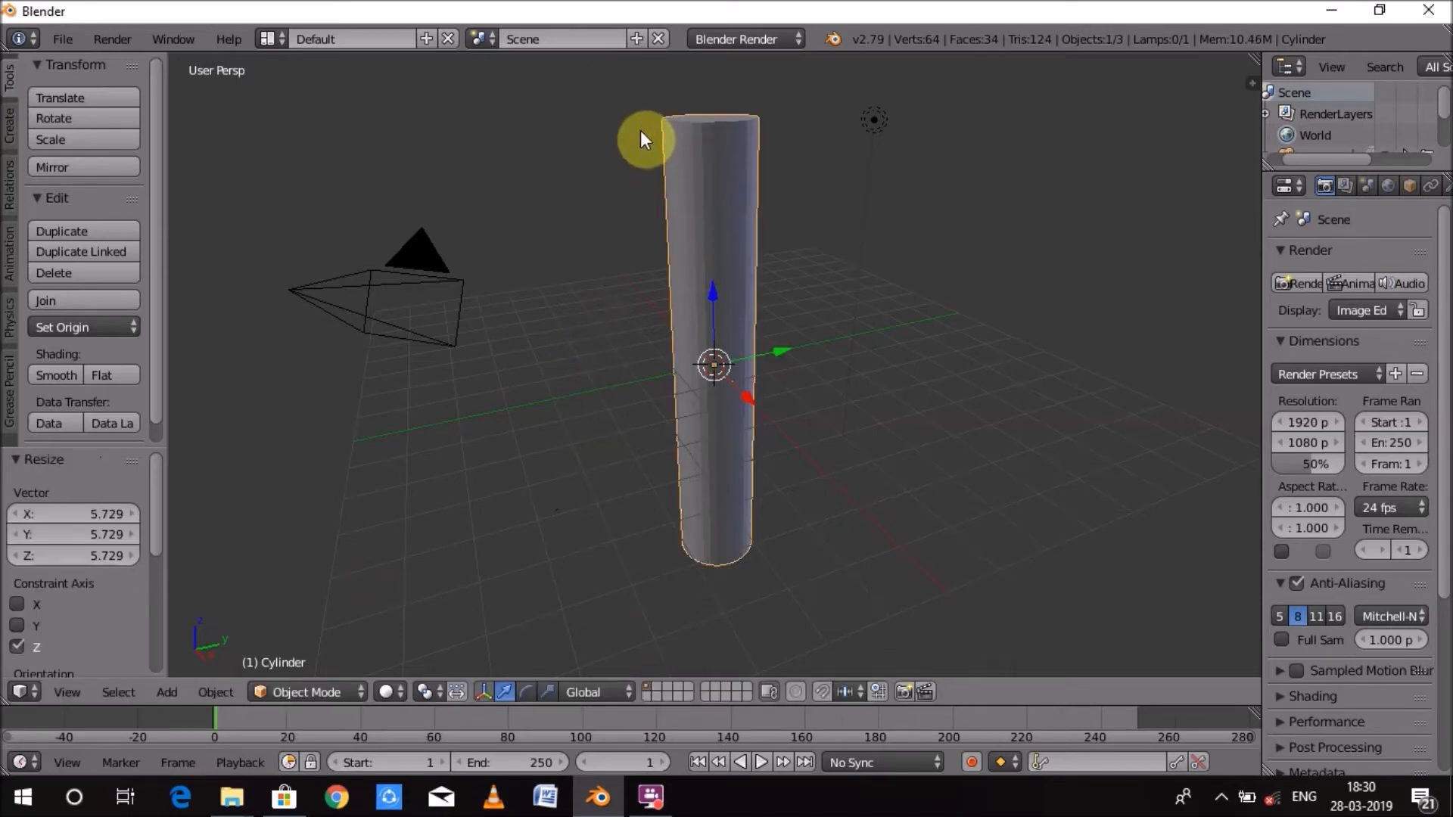
key("s")
left_click(687, 253)
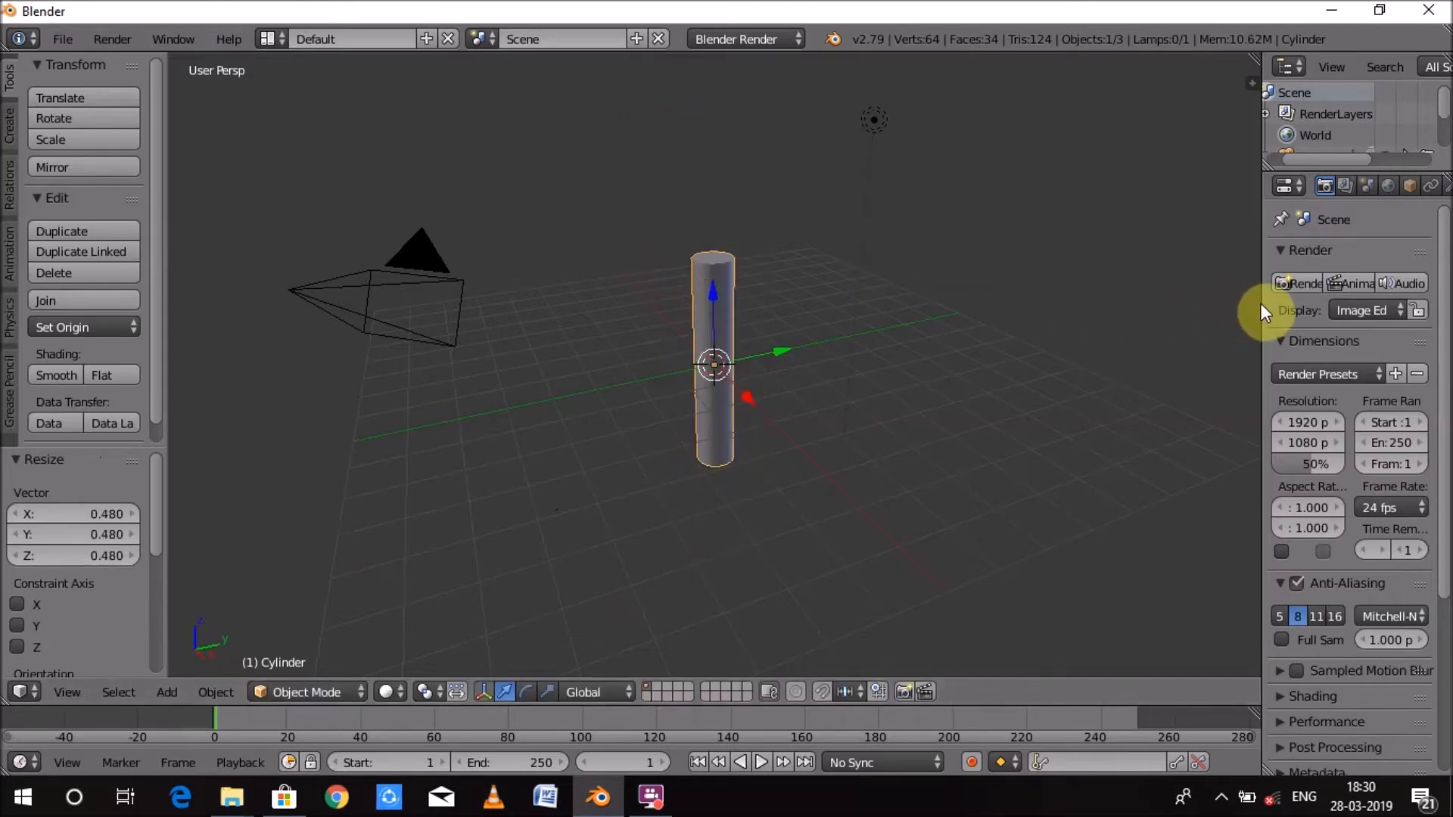
Give the cylinder a new material with an orange-red diffuse colour
left_click_drag(1260, 303, 1101, 311)
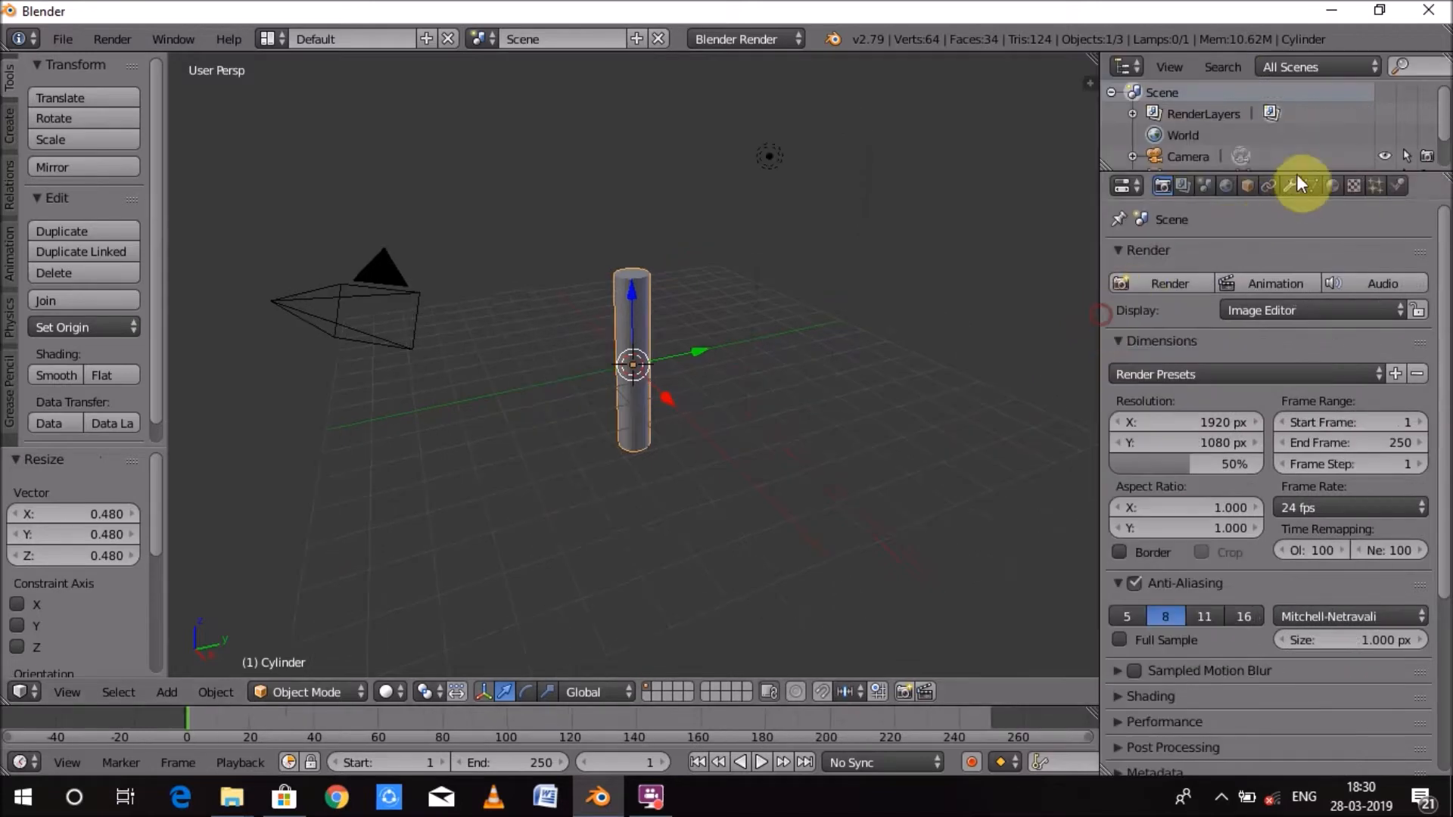
left_click(1330, 184)
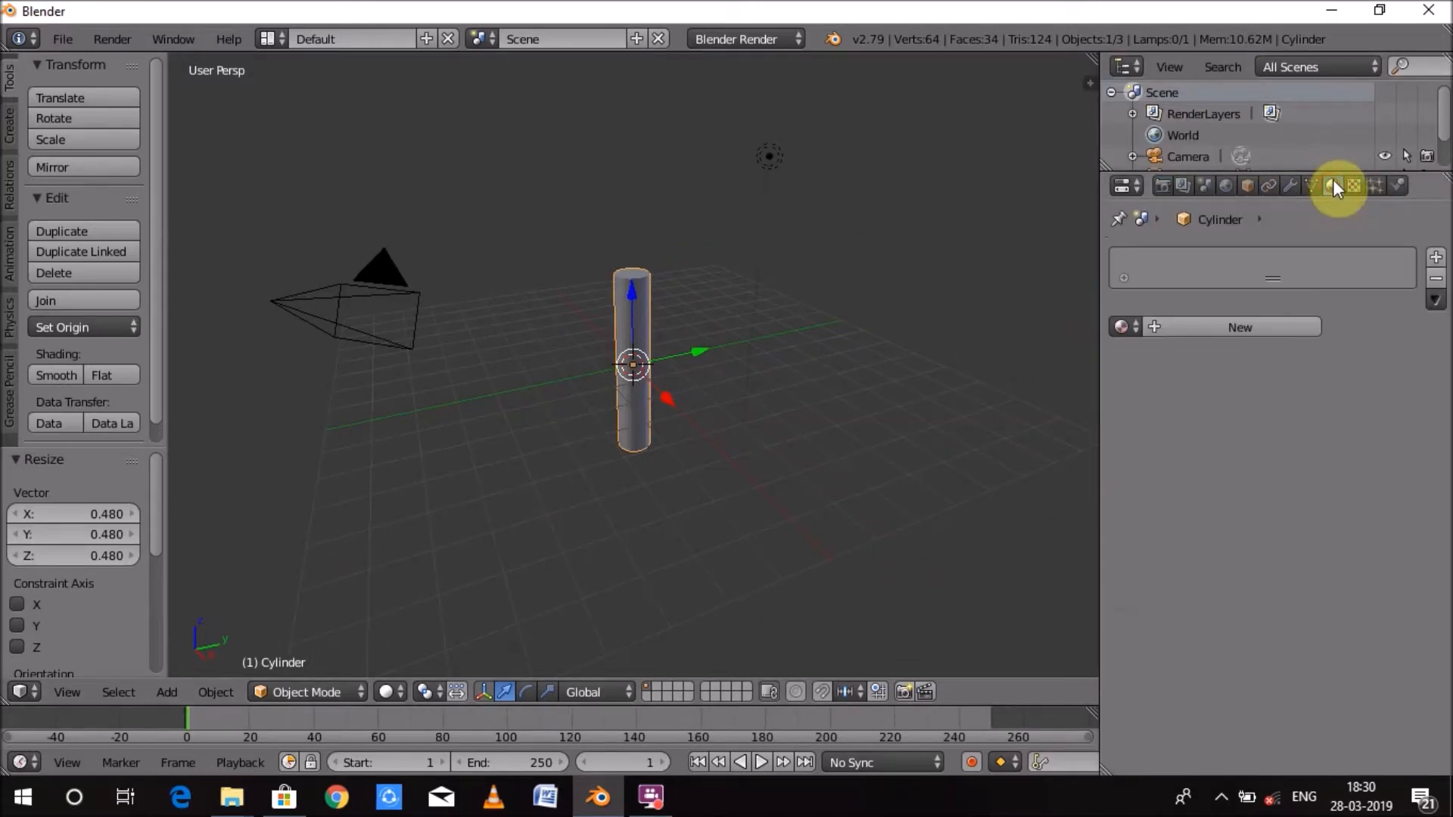
left_click(1238, 328)
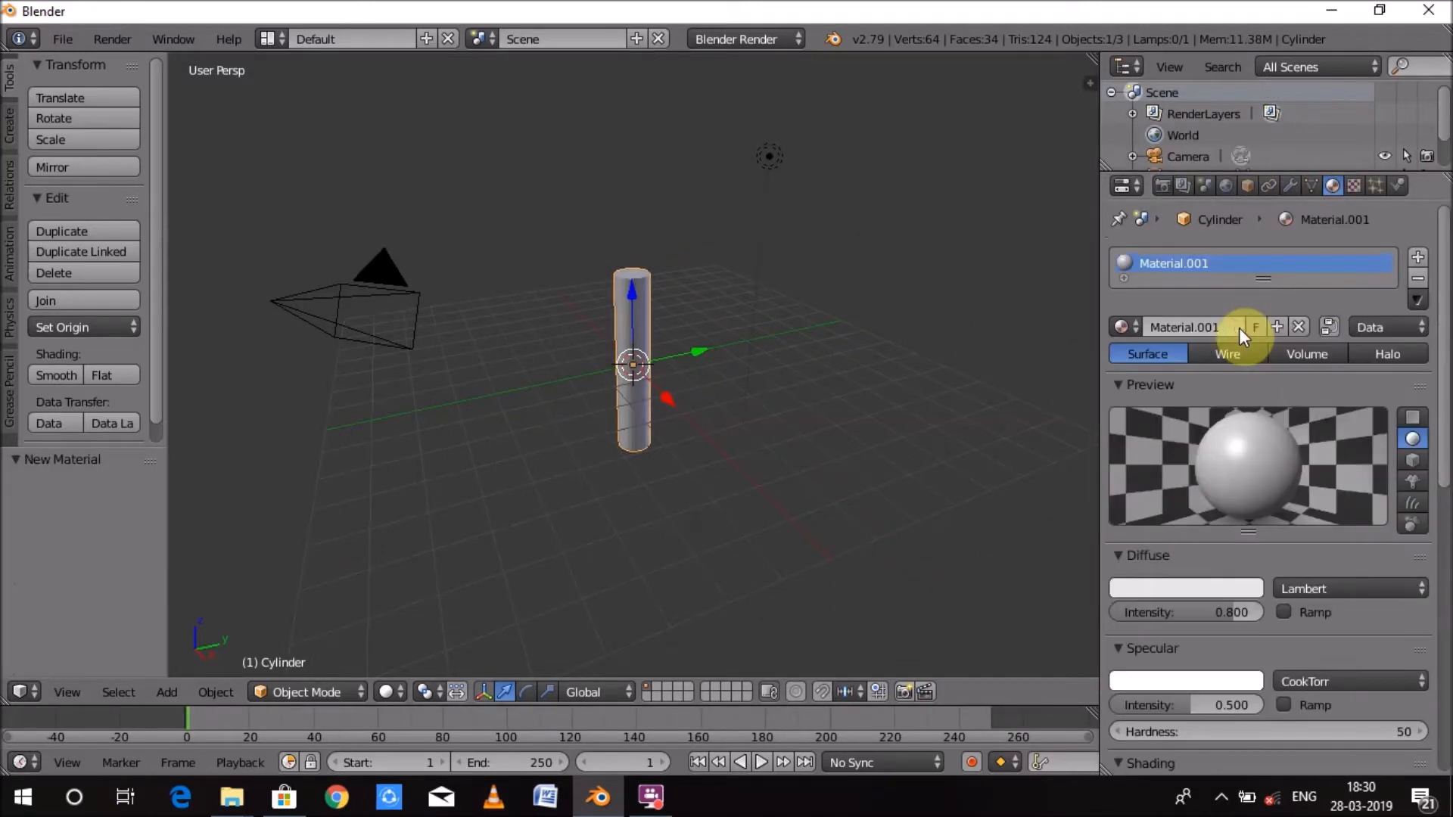
left_click(1189, 589)
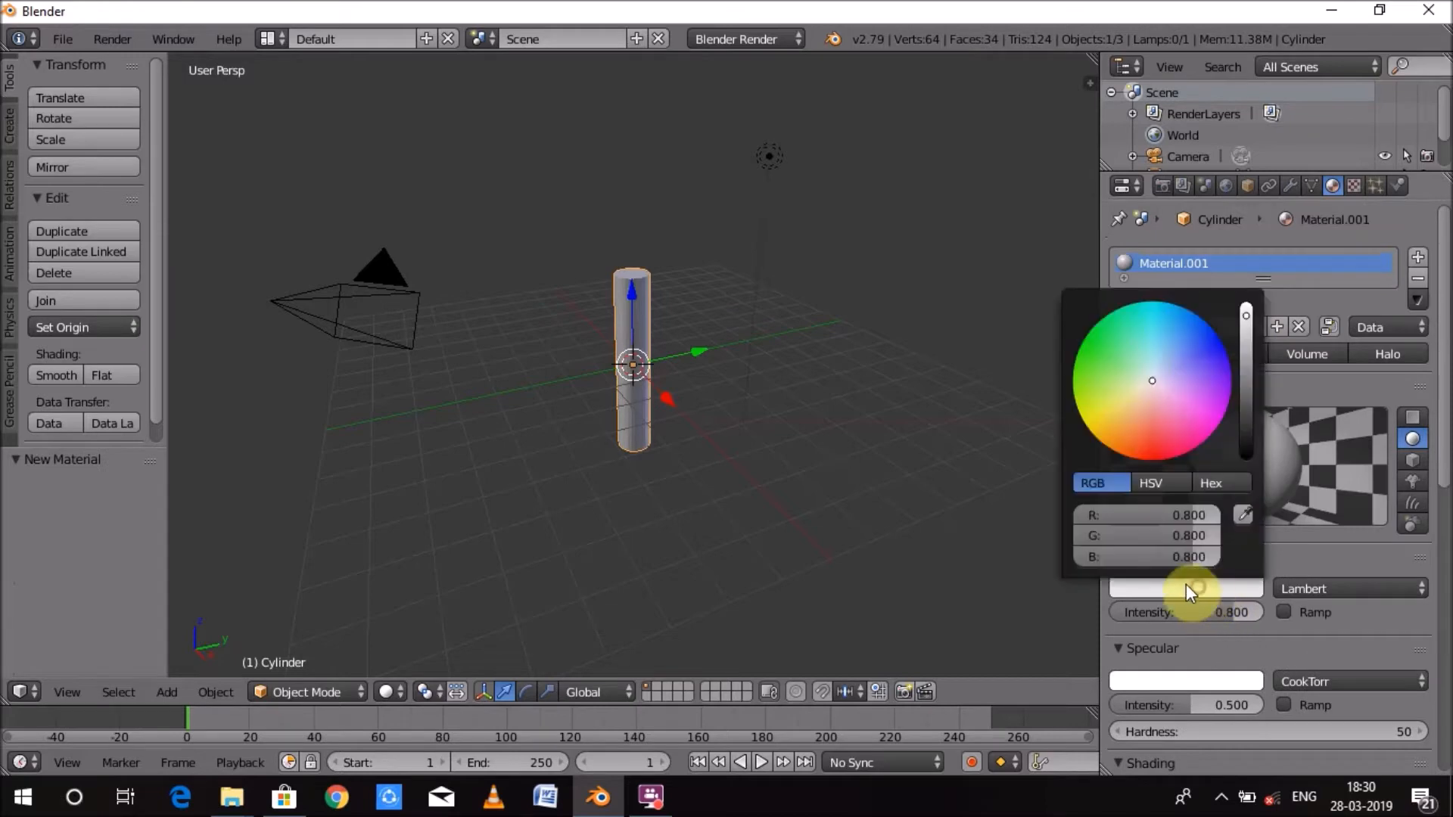
mouse_move(1152, 380)
left_mouse_down()
mouse_move(1116, 452)
mouse_move(1128, 457)
left_mouse_up()
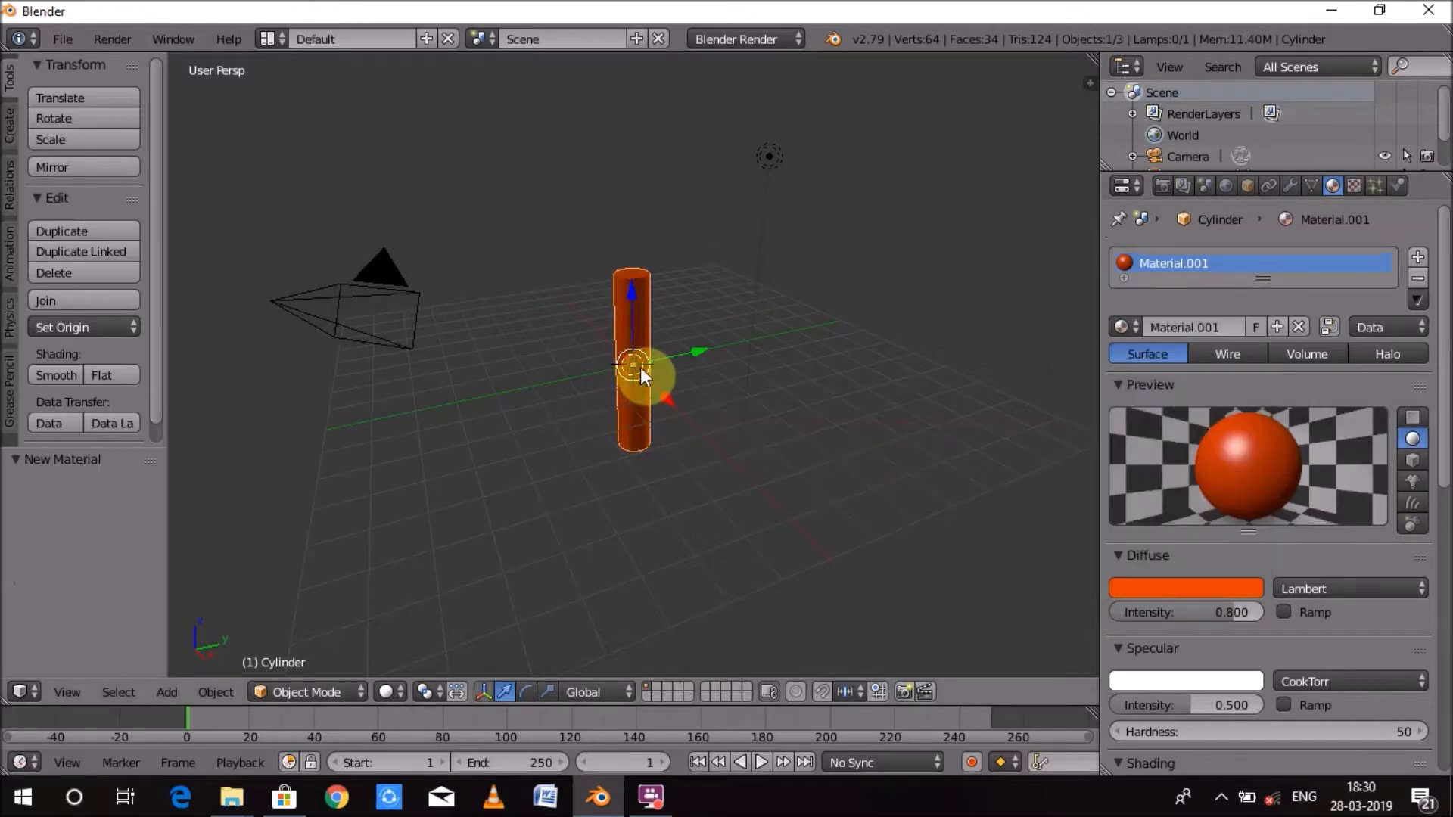
Duplicate the cylinder about 9.39 units along Y and move both cylinders together in the negative X direction
key("shift+d")
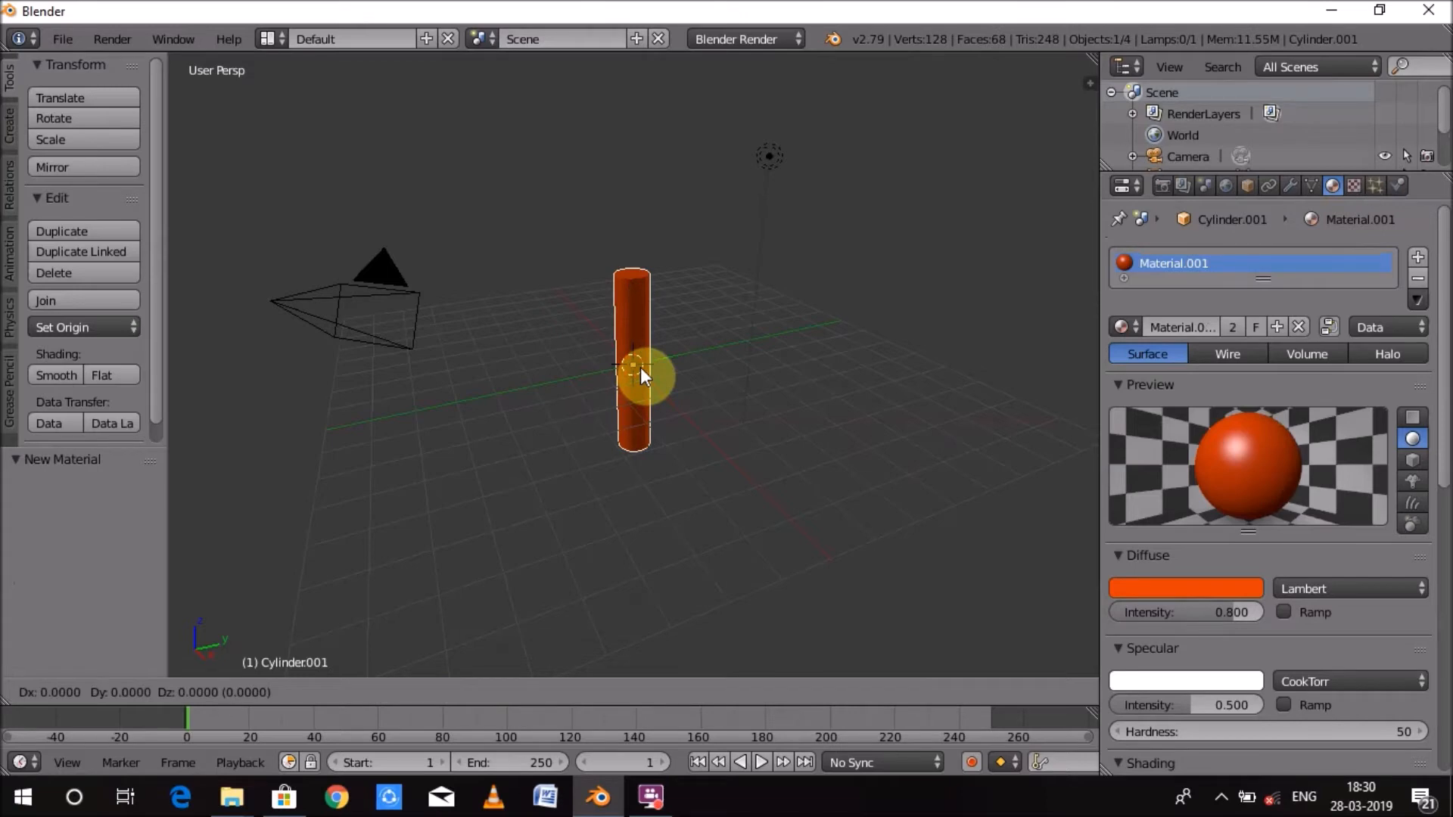
key("y")
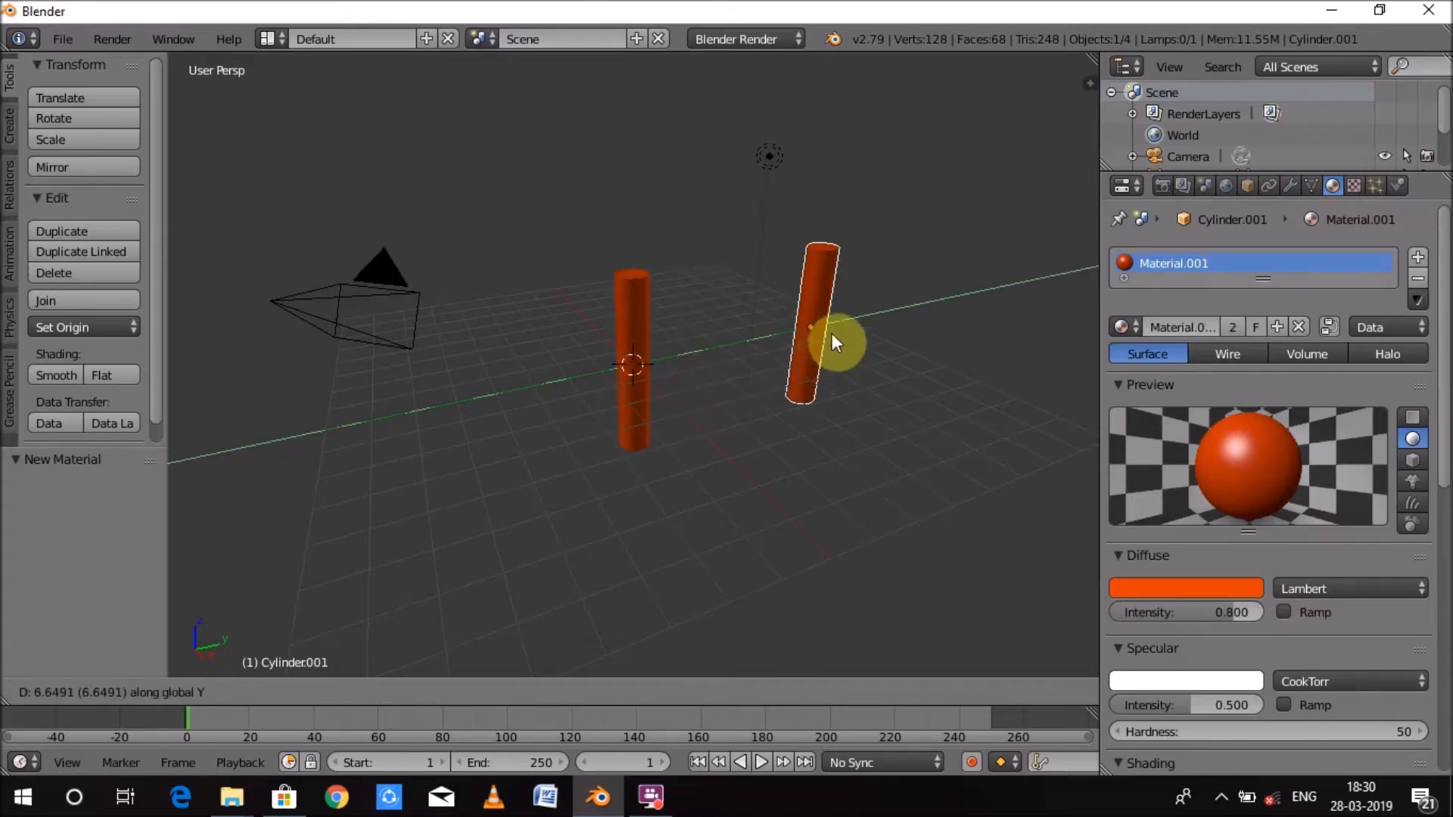
left_click(878, 315)
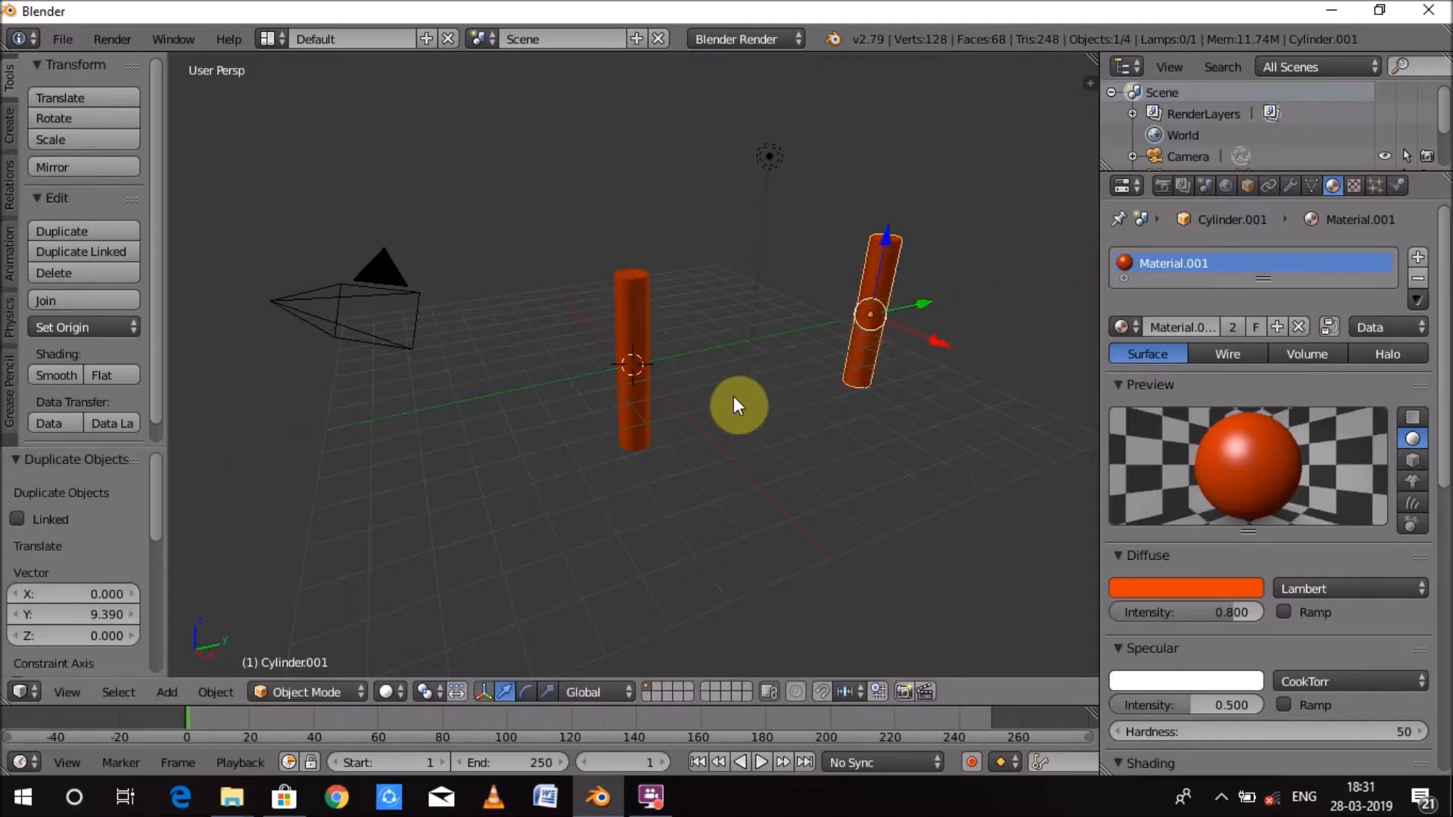
right_click(634, 349, "shift")
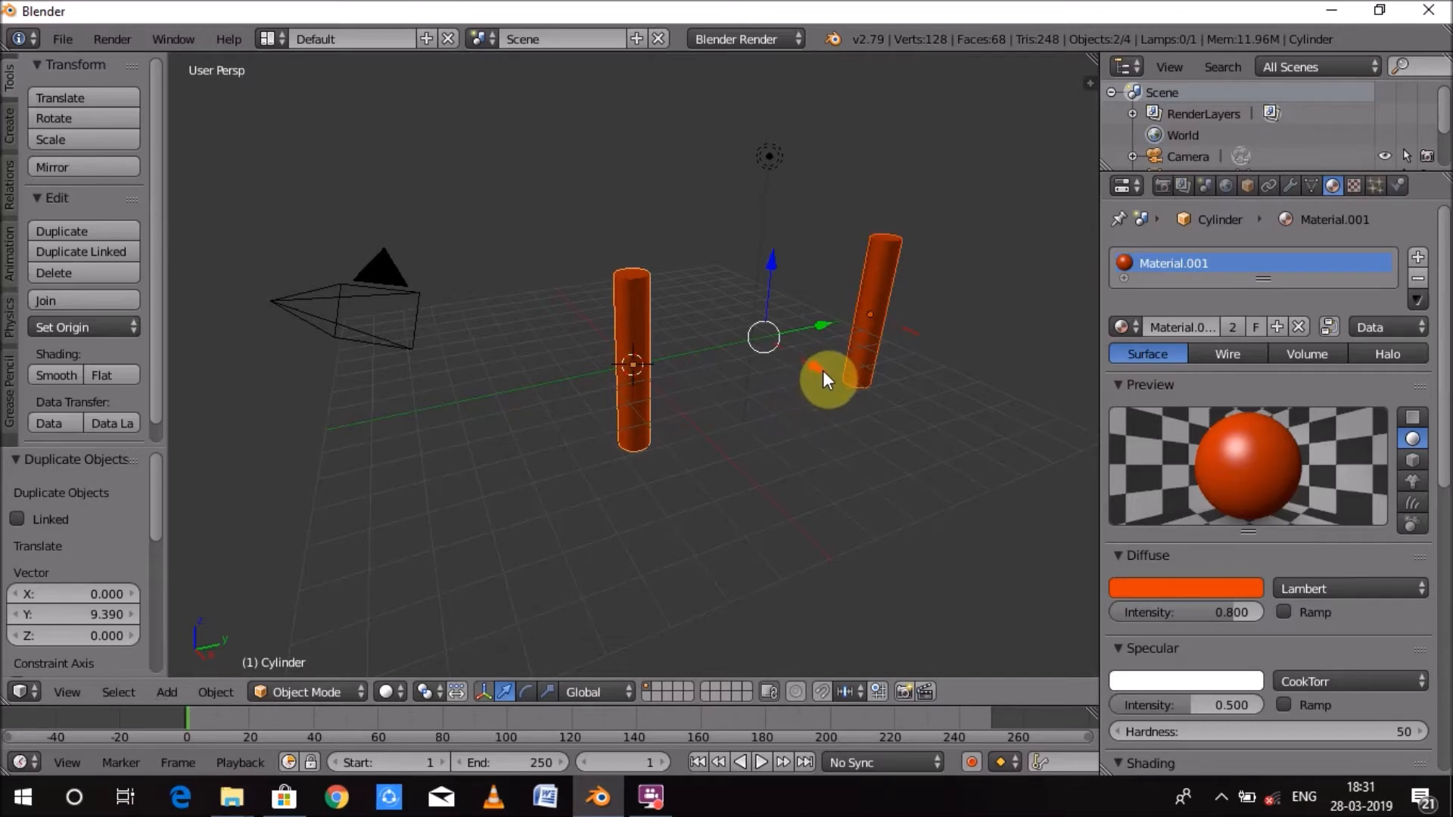
left_click_drag(823, 370, 695, 288)
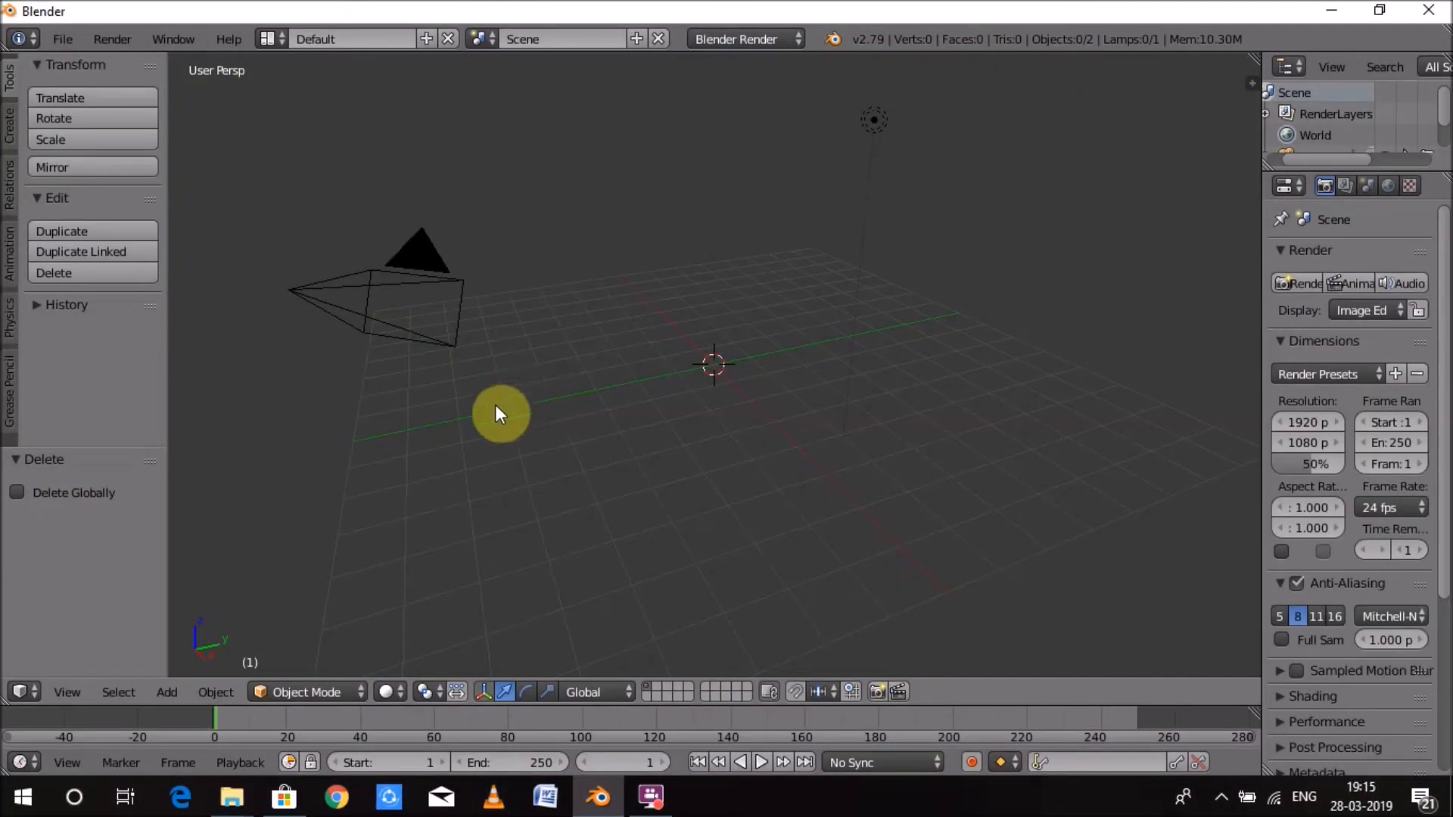
Add a circle mesh to the empty scene and rotate it 90° about the X axis
left_click(167, 692)
mouse_move(216, 692)
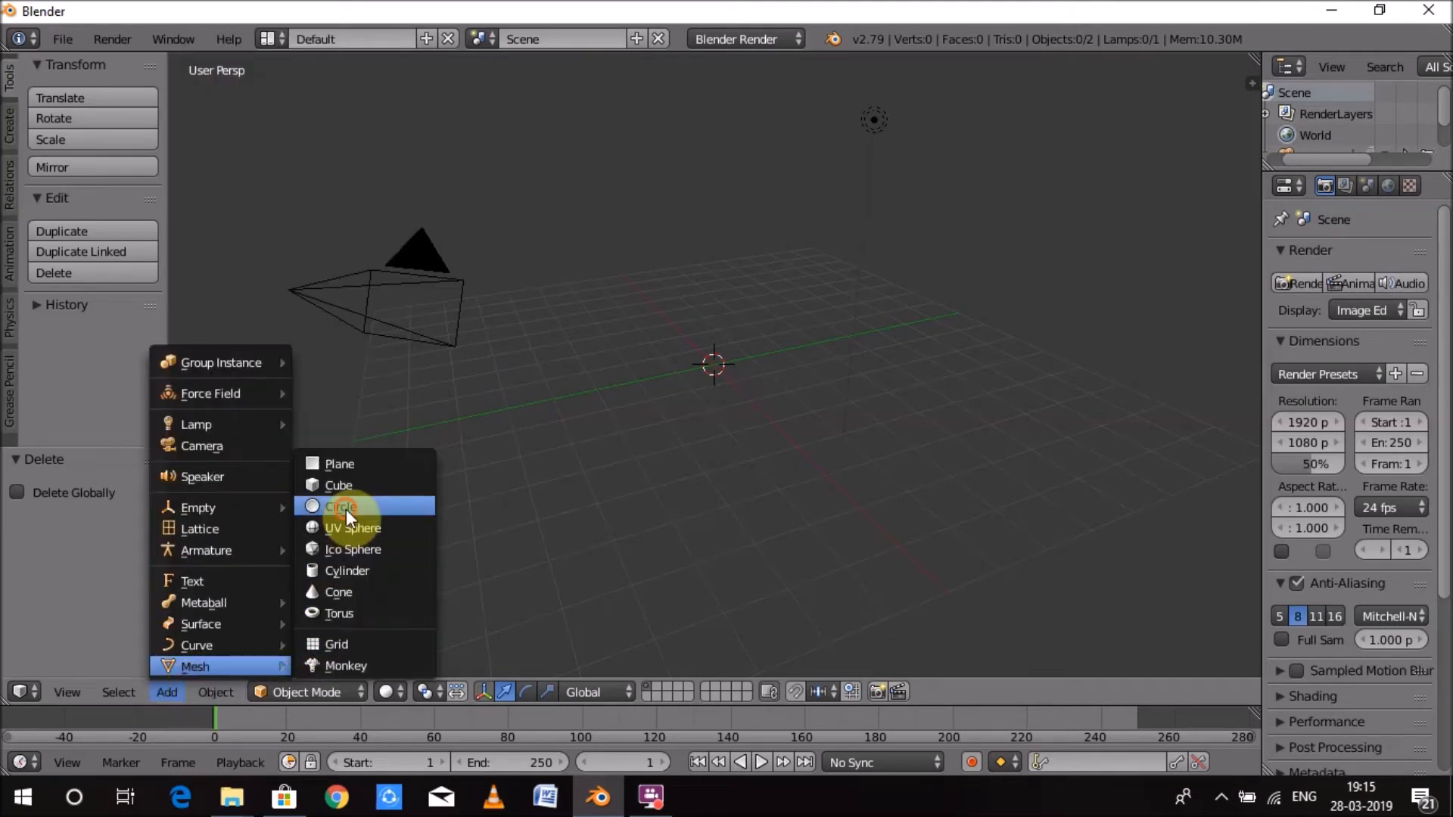
left_click(346, 510)
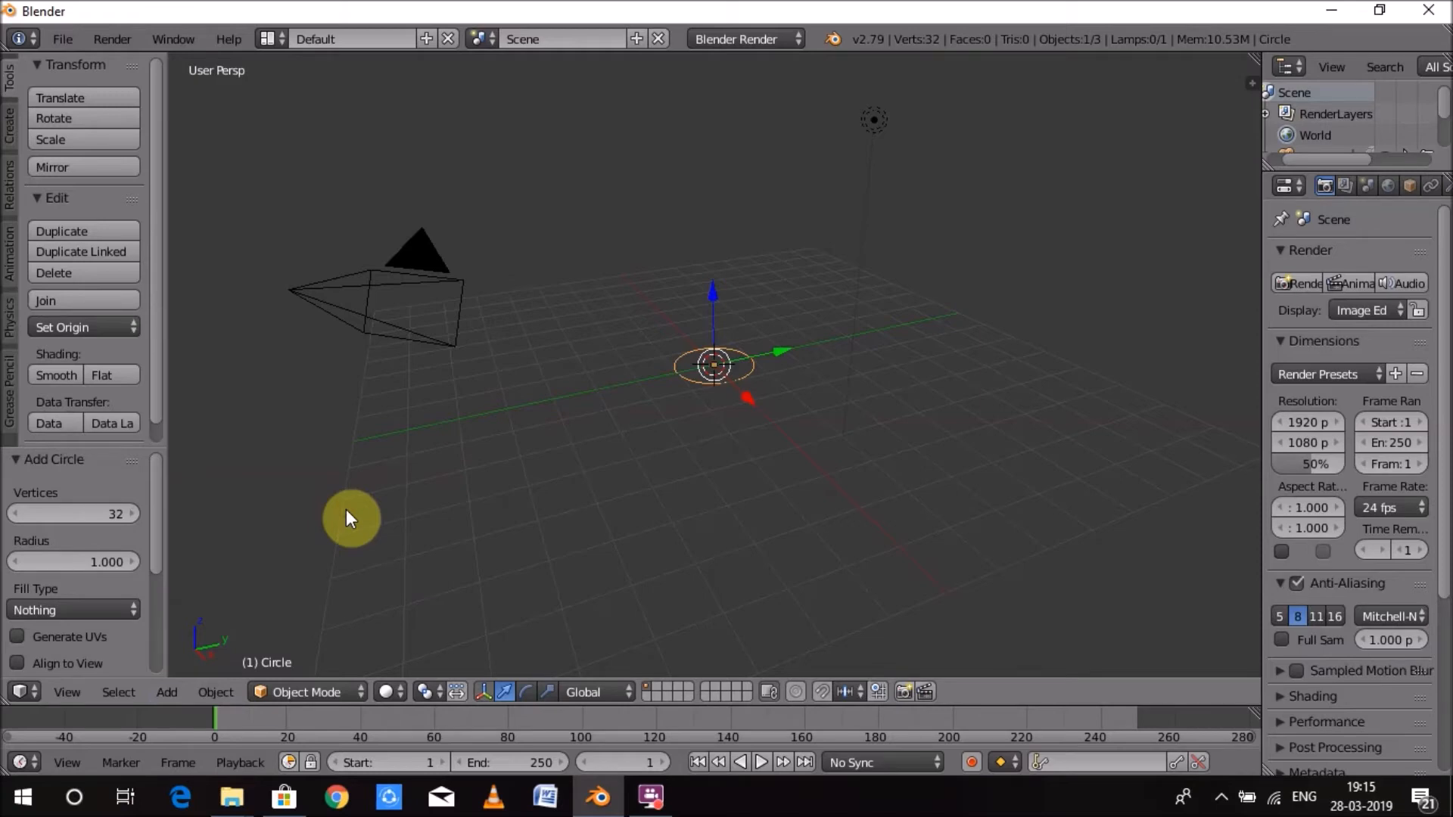
key("r")
type("x")
type("90")
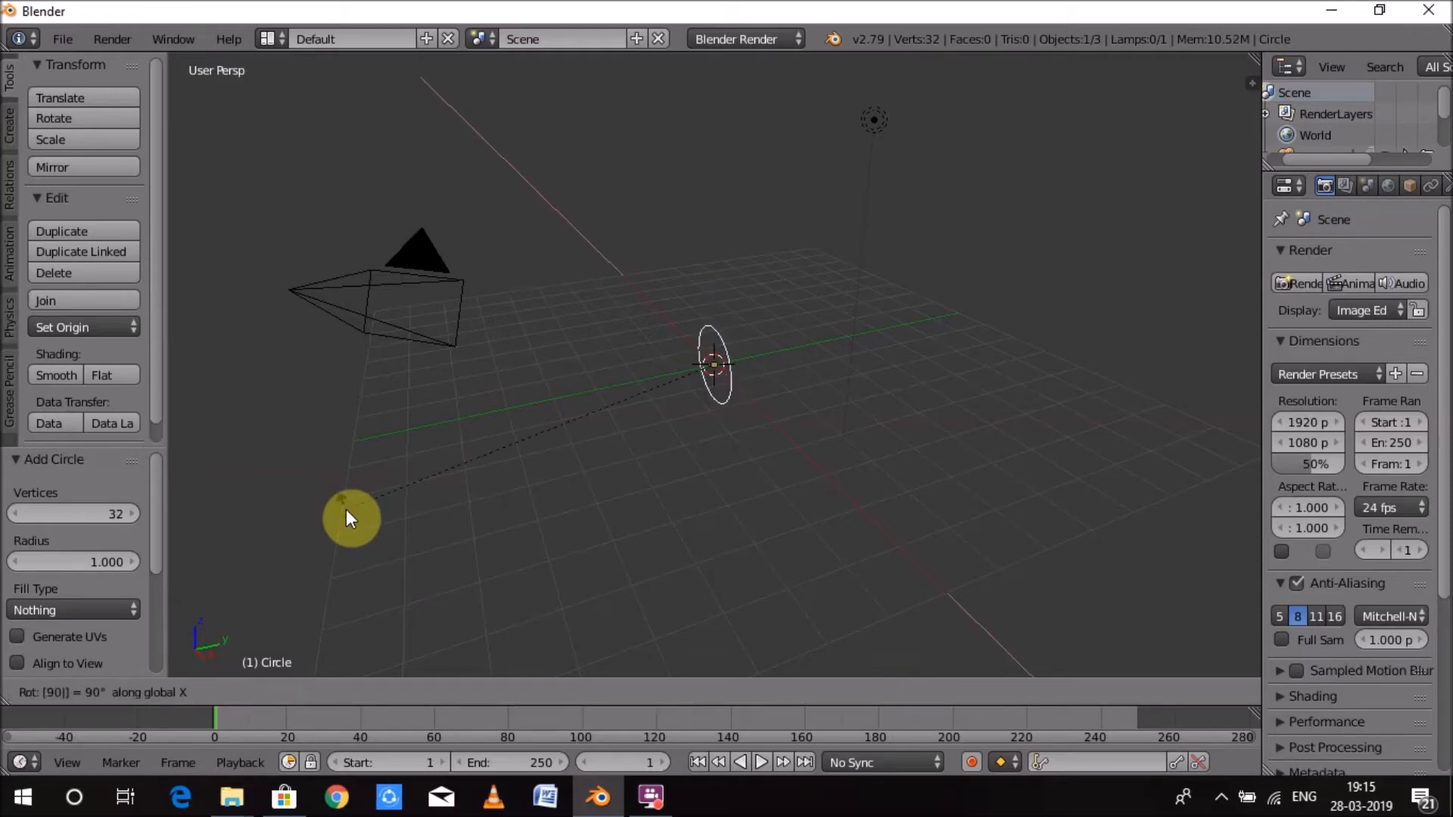
key("Return")
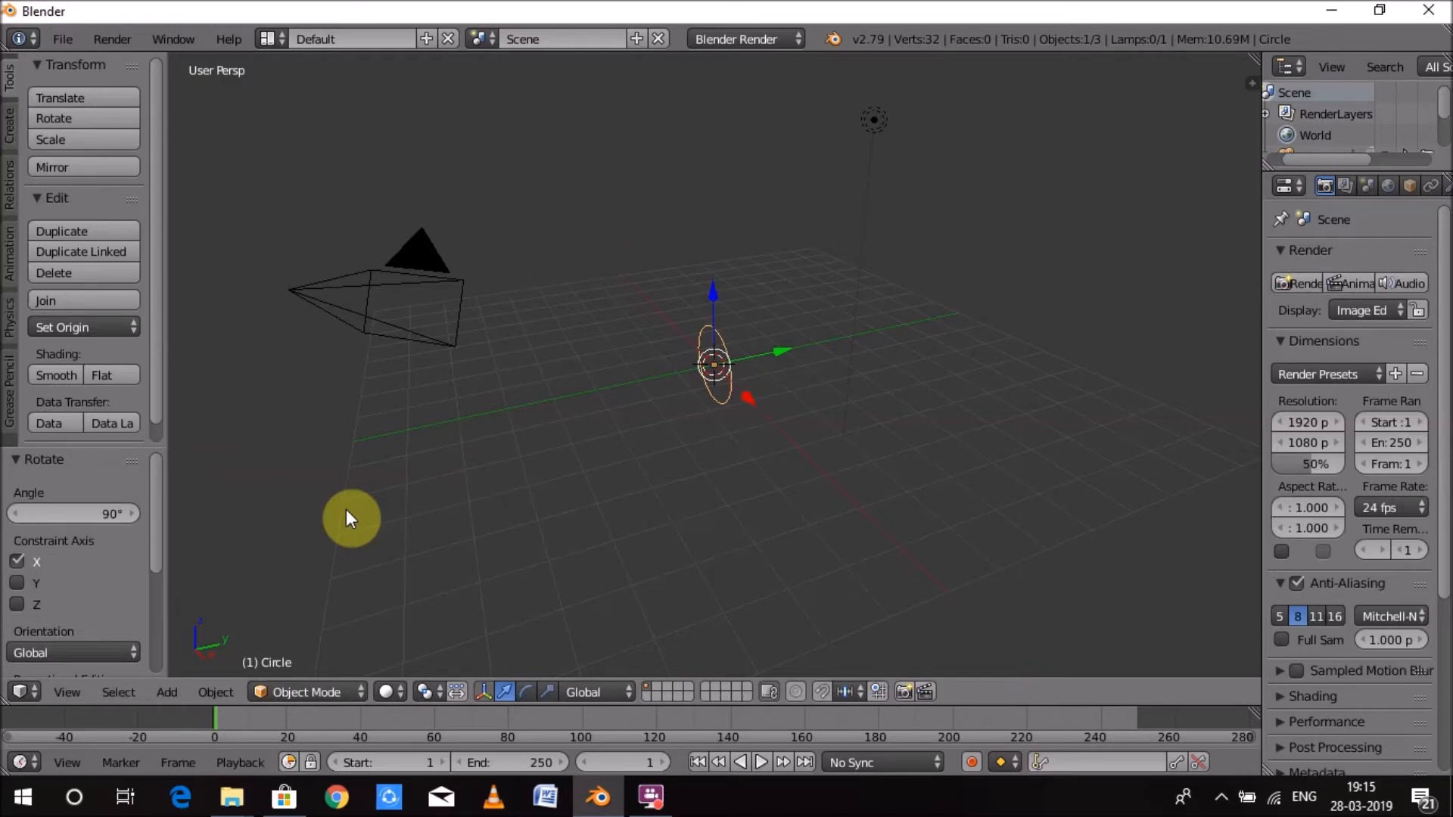
Scale the circle by 0.1 in the front orthographic view
key("KP_1")
key("KP_5")
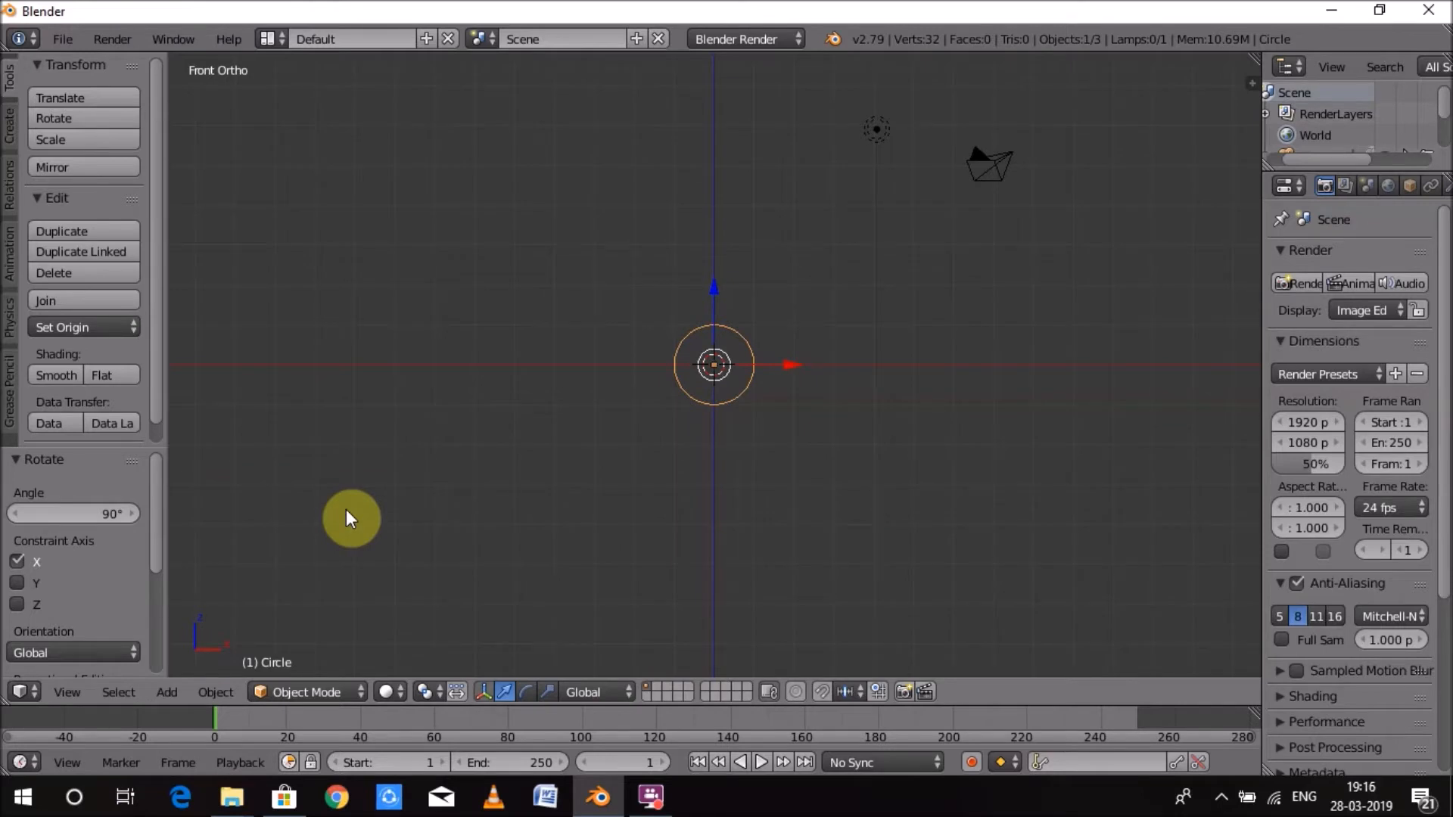
type("s0.1")
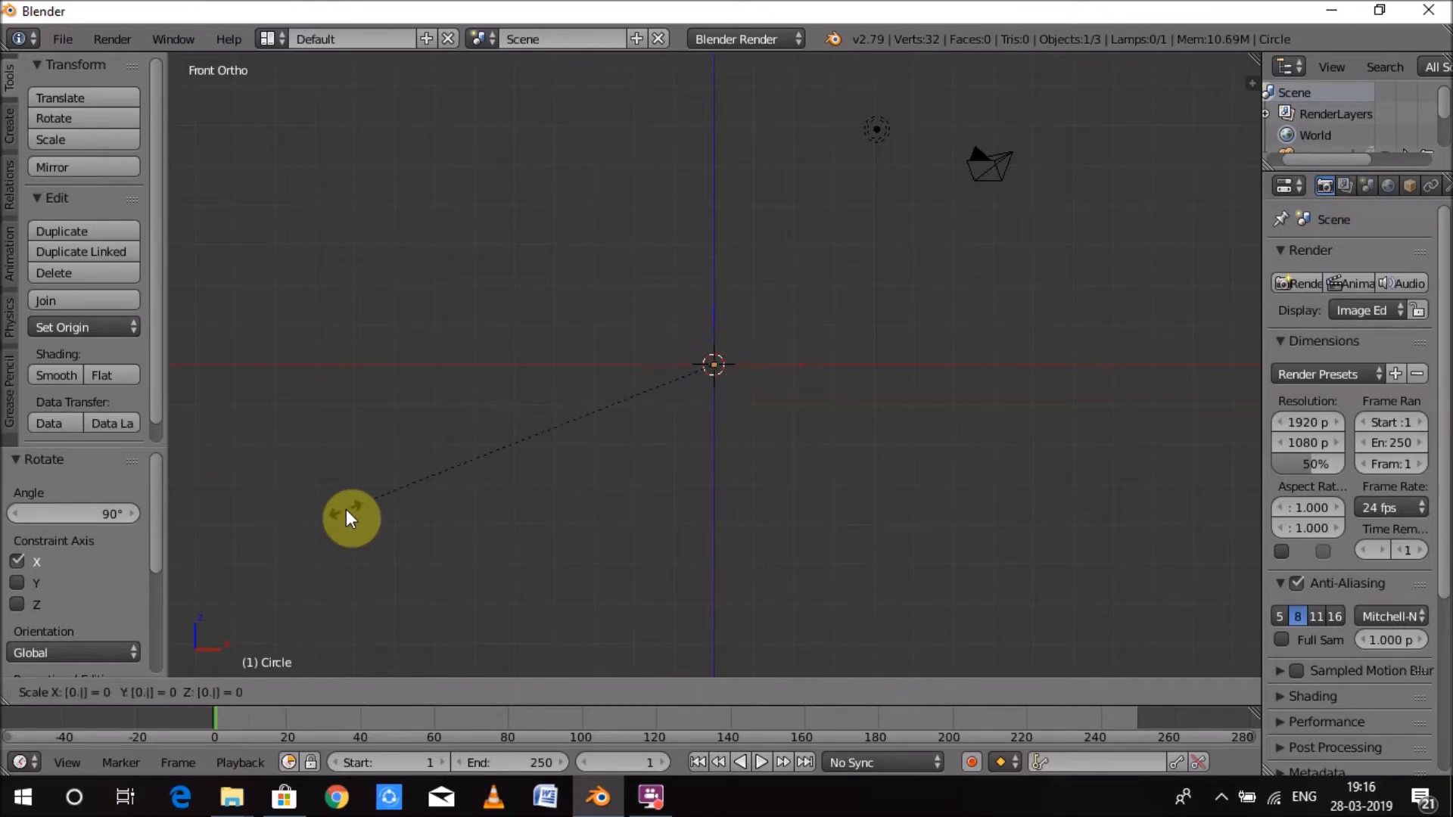
key("Return")
scroll(346, 510, "up", 8)
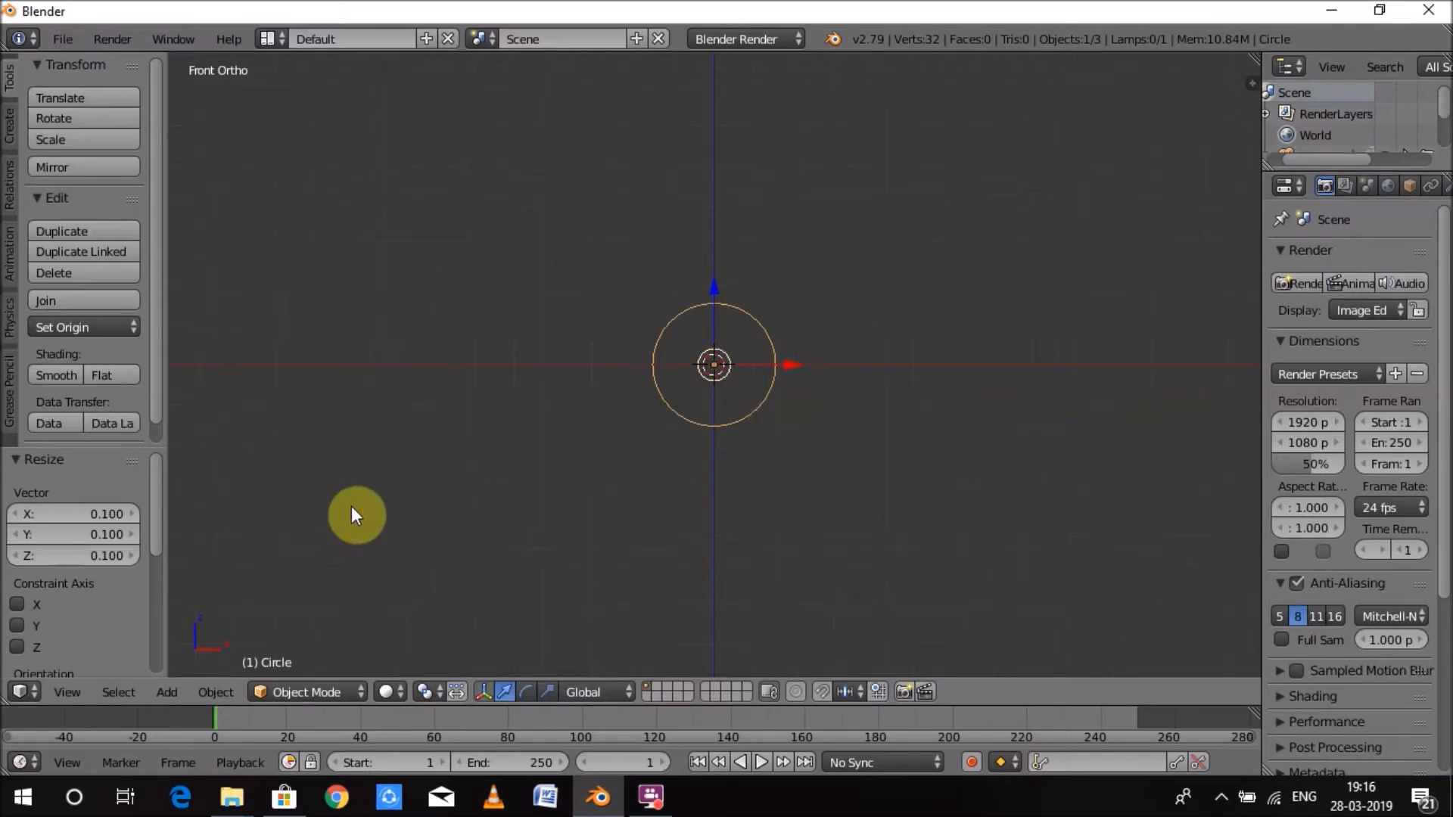
Shift all of the circle's vertices 0.1 along X in Edit Mode, leaving the object's origin in place
key("Tab")
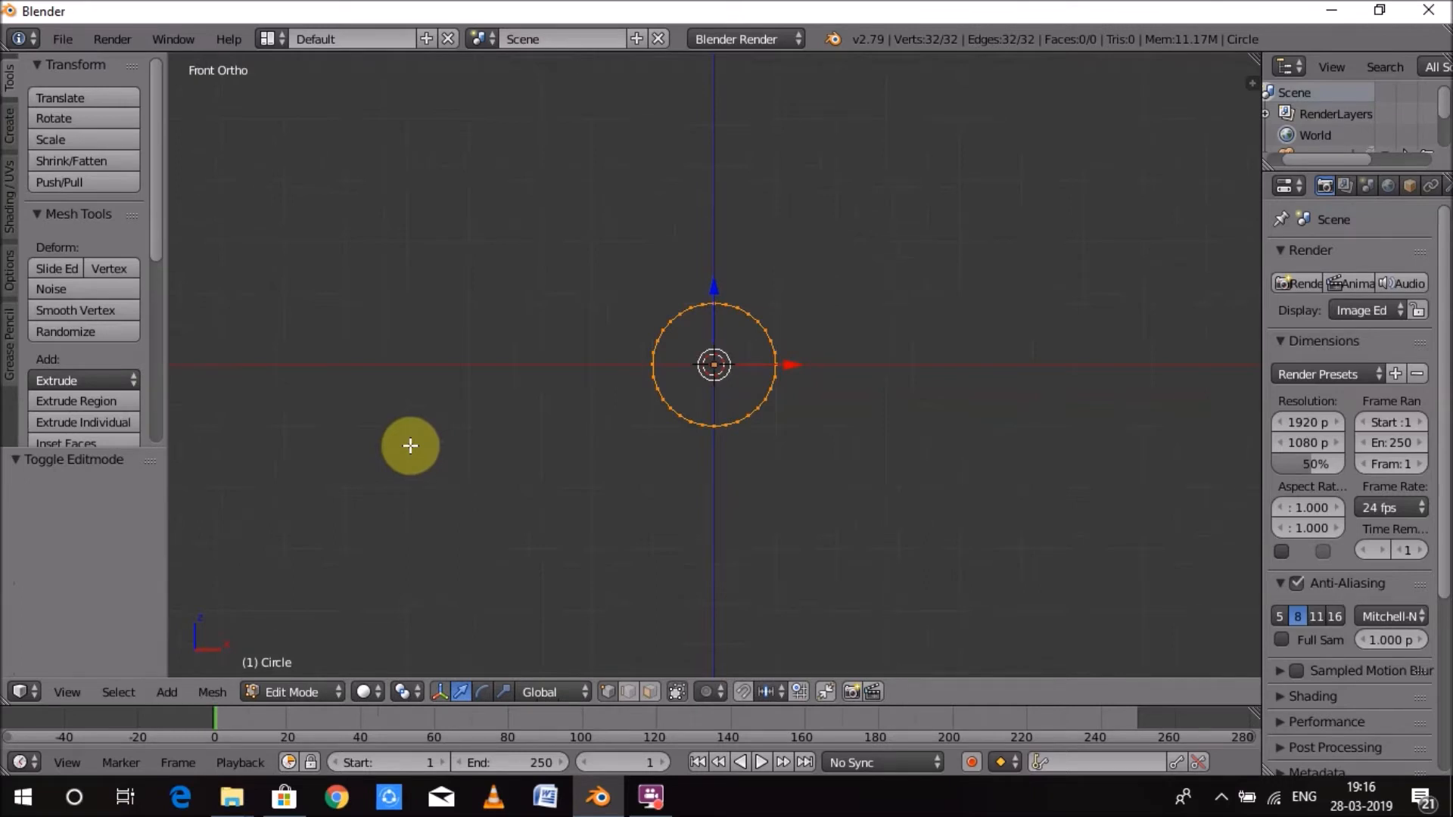
type("gx0.1")
key("Return")
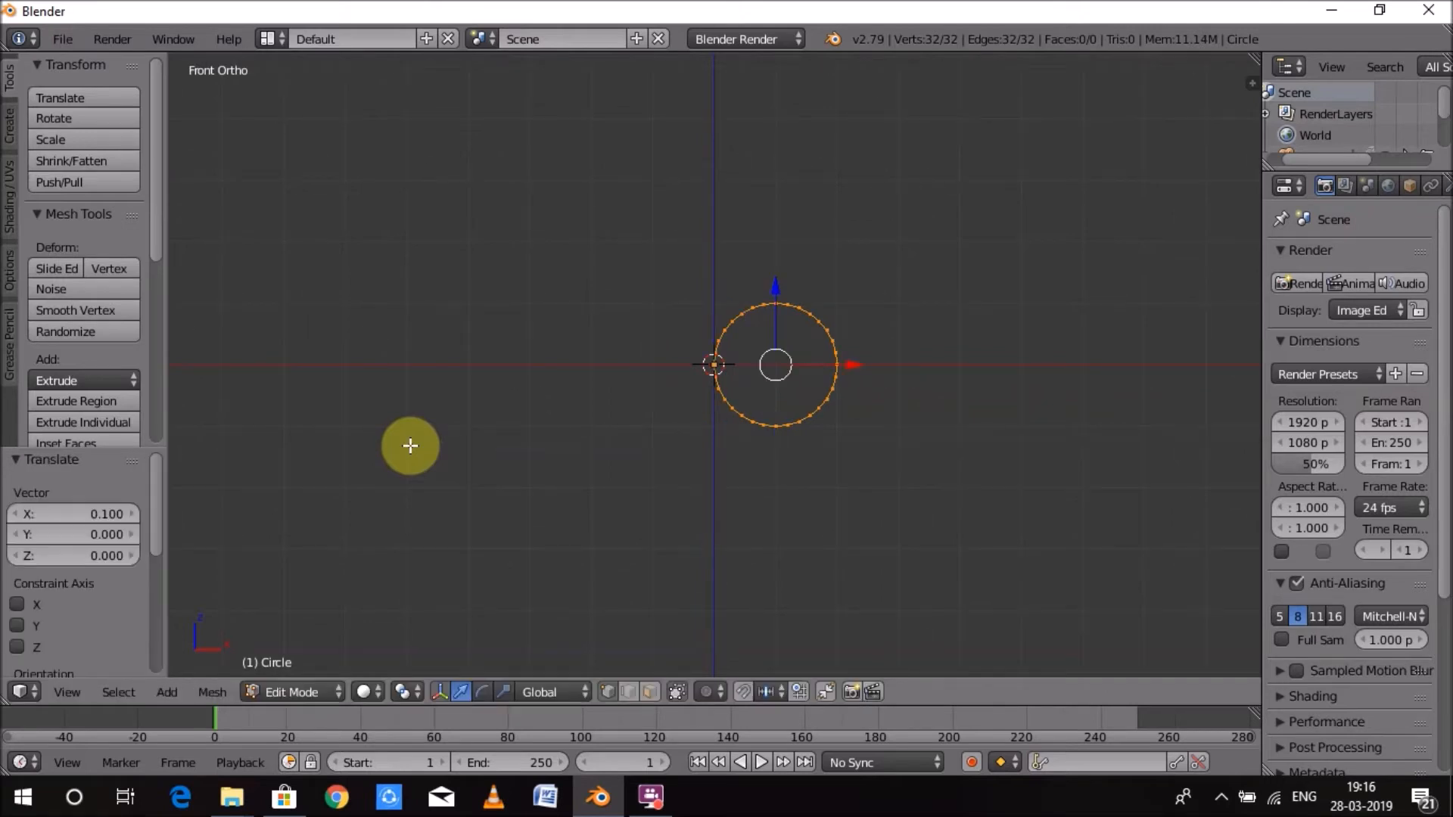
key("Tab")
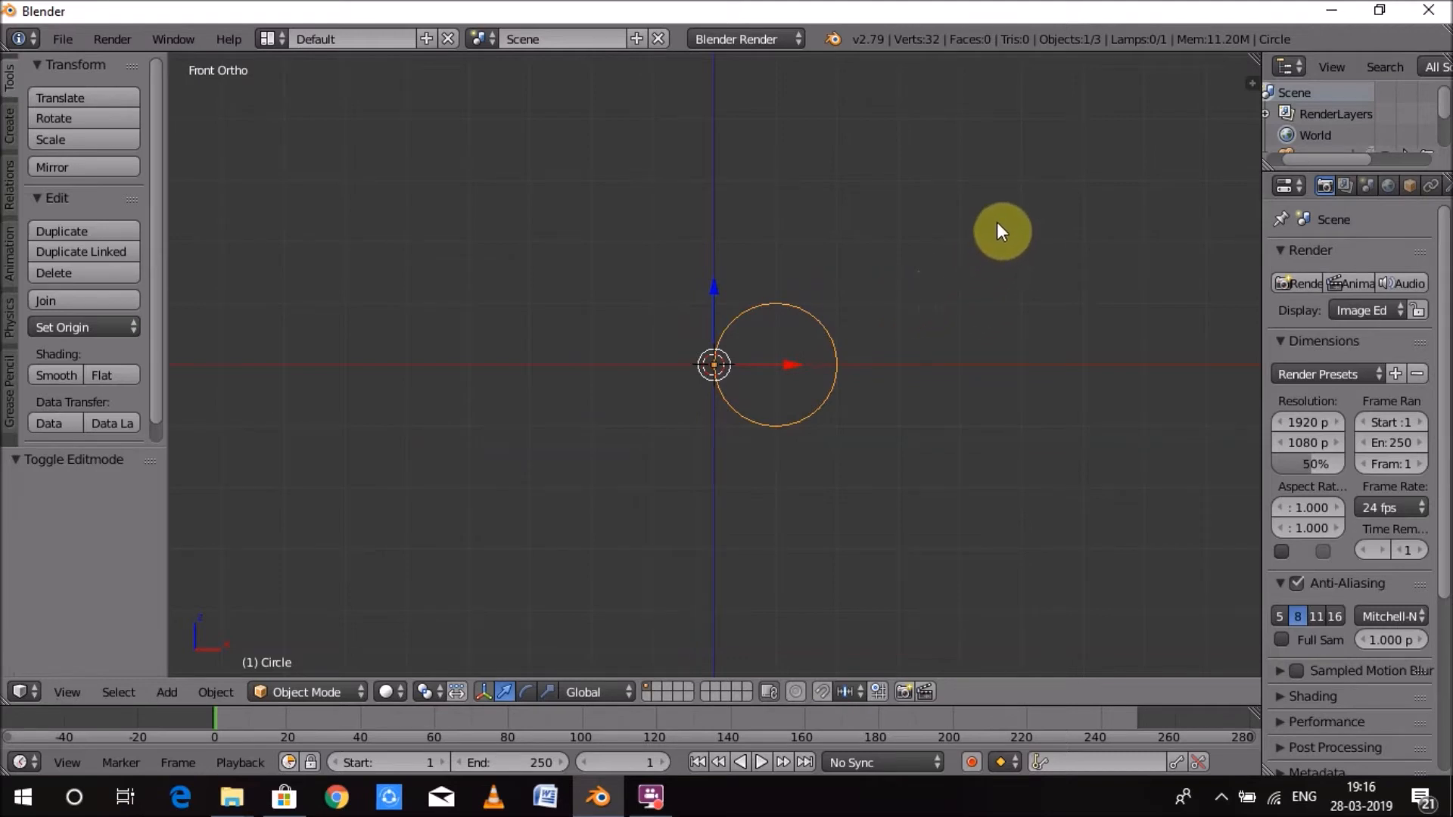
Duplicate the circle rotated 90° about Z around its origin, and repeat the duplication twice to make four circles
middle_click_drag(929, 194, 879, 239)
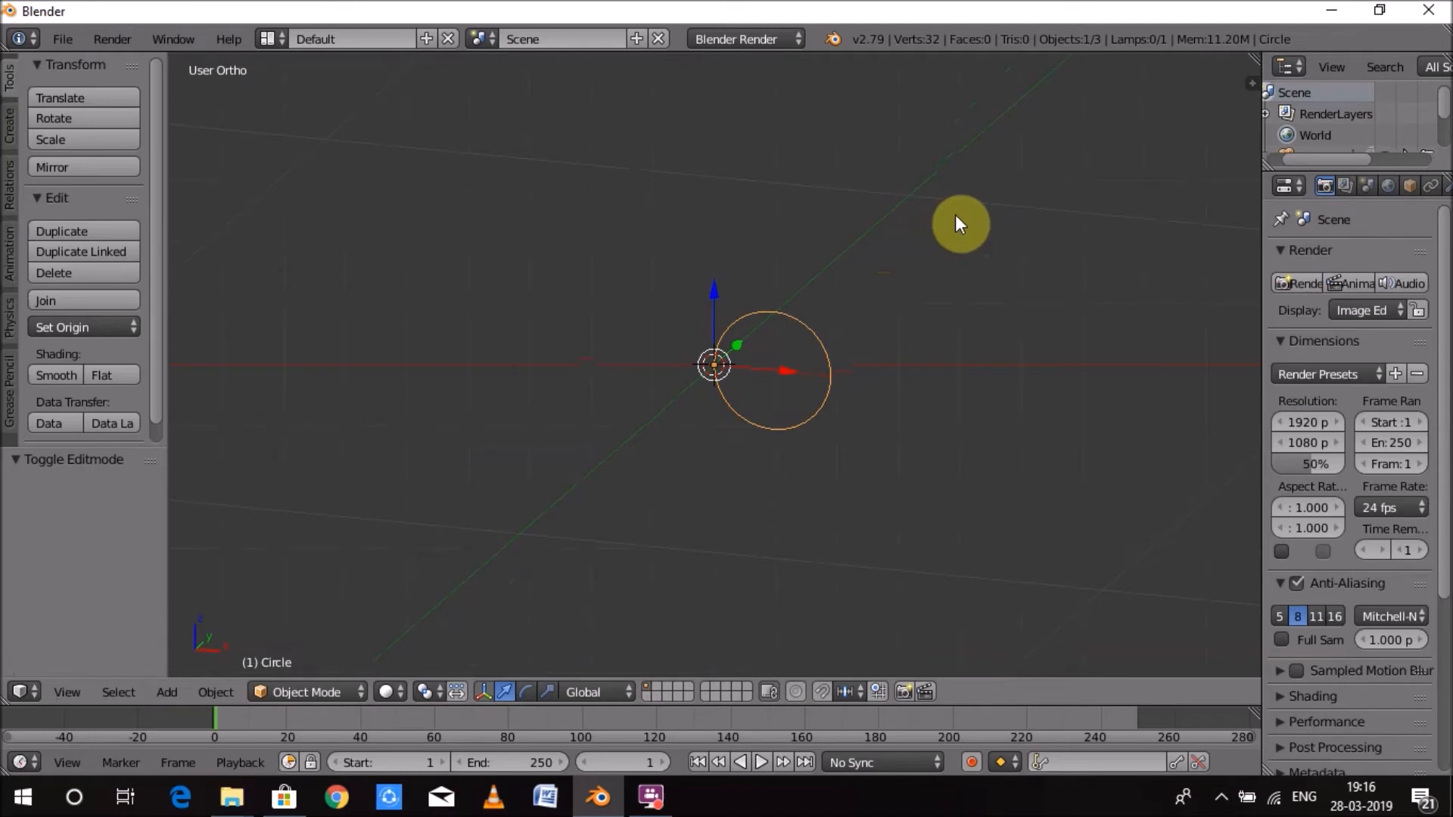
key("shift+d")
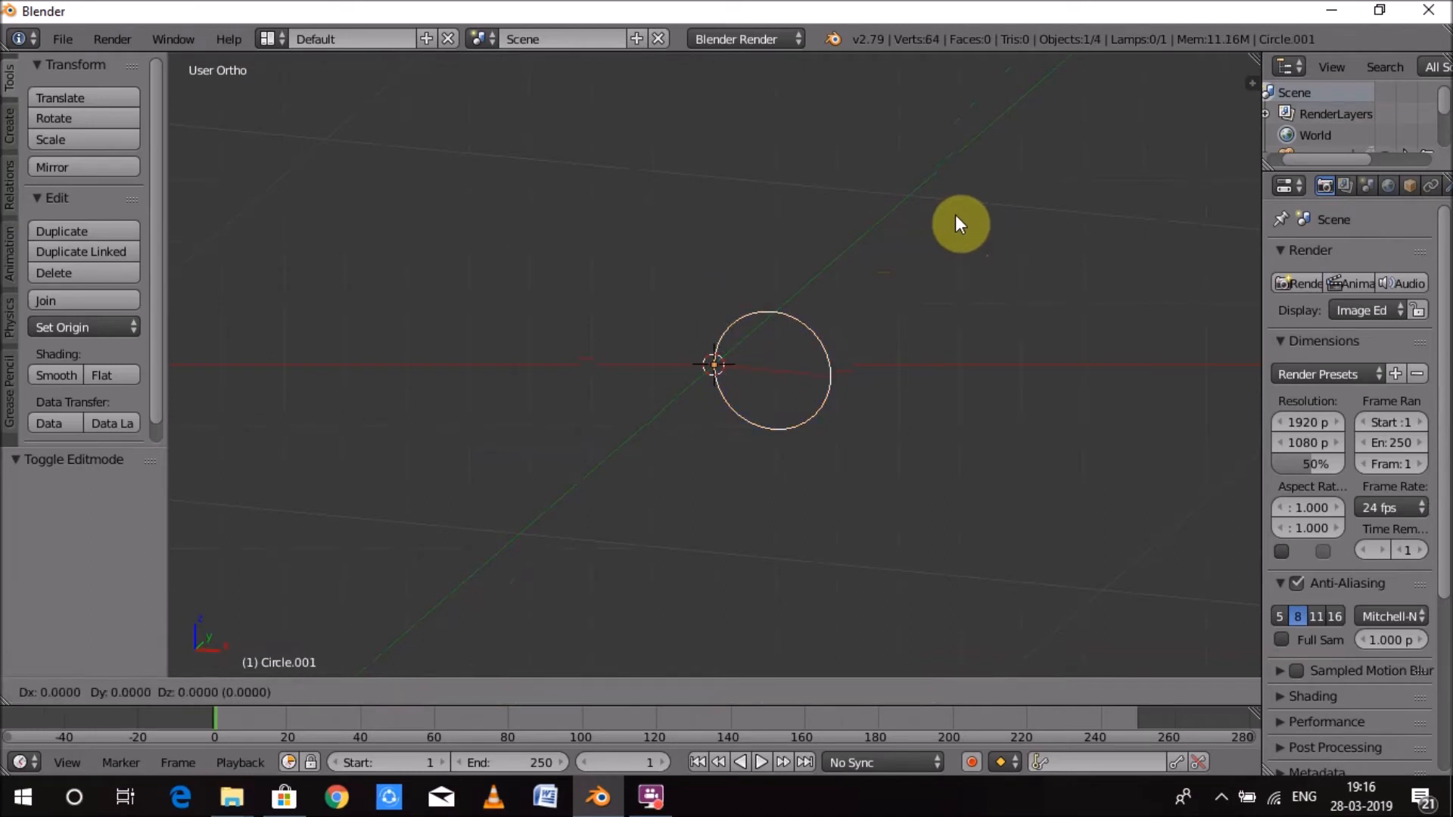
key("r")
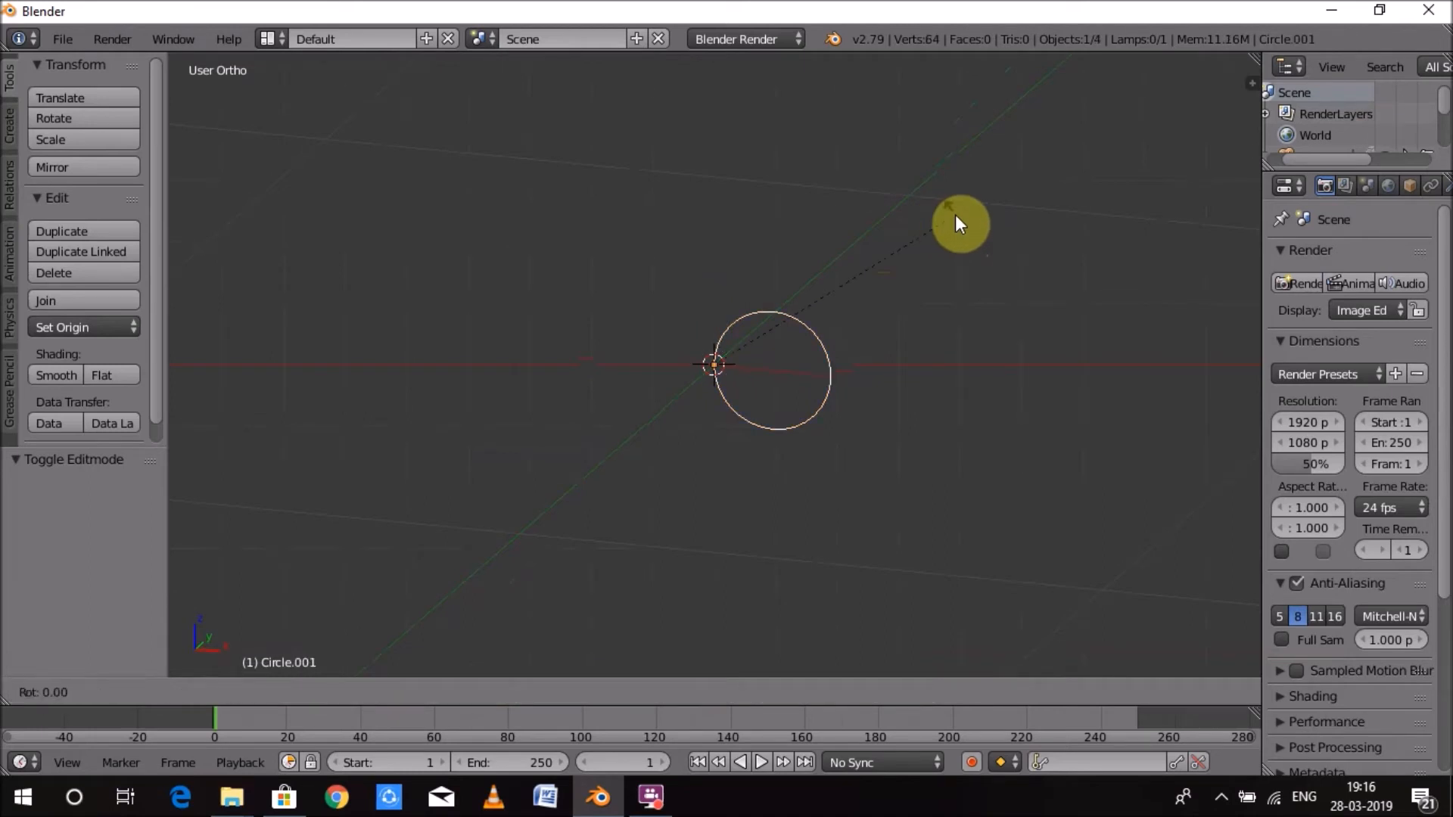
type("z90")
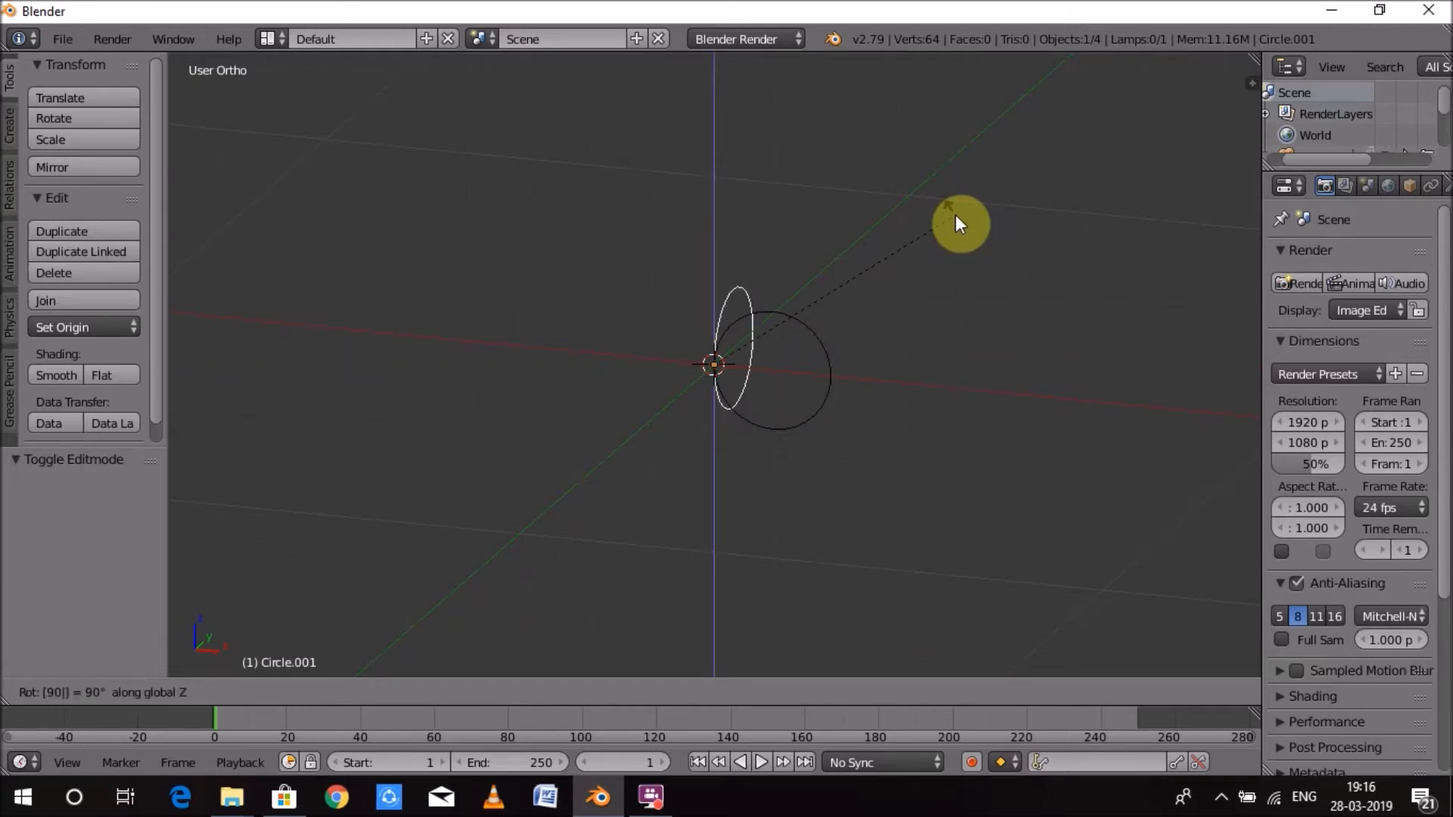
key("Return")
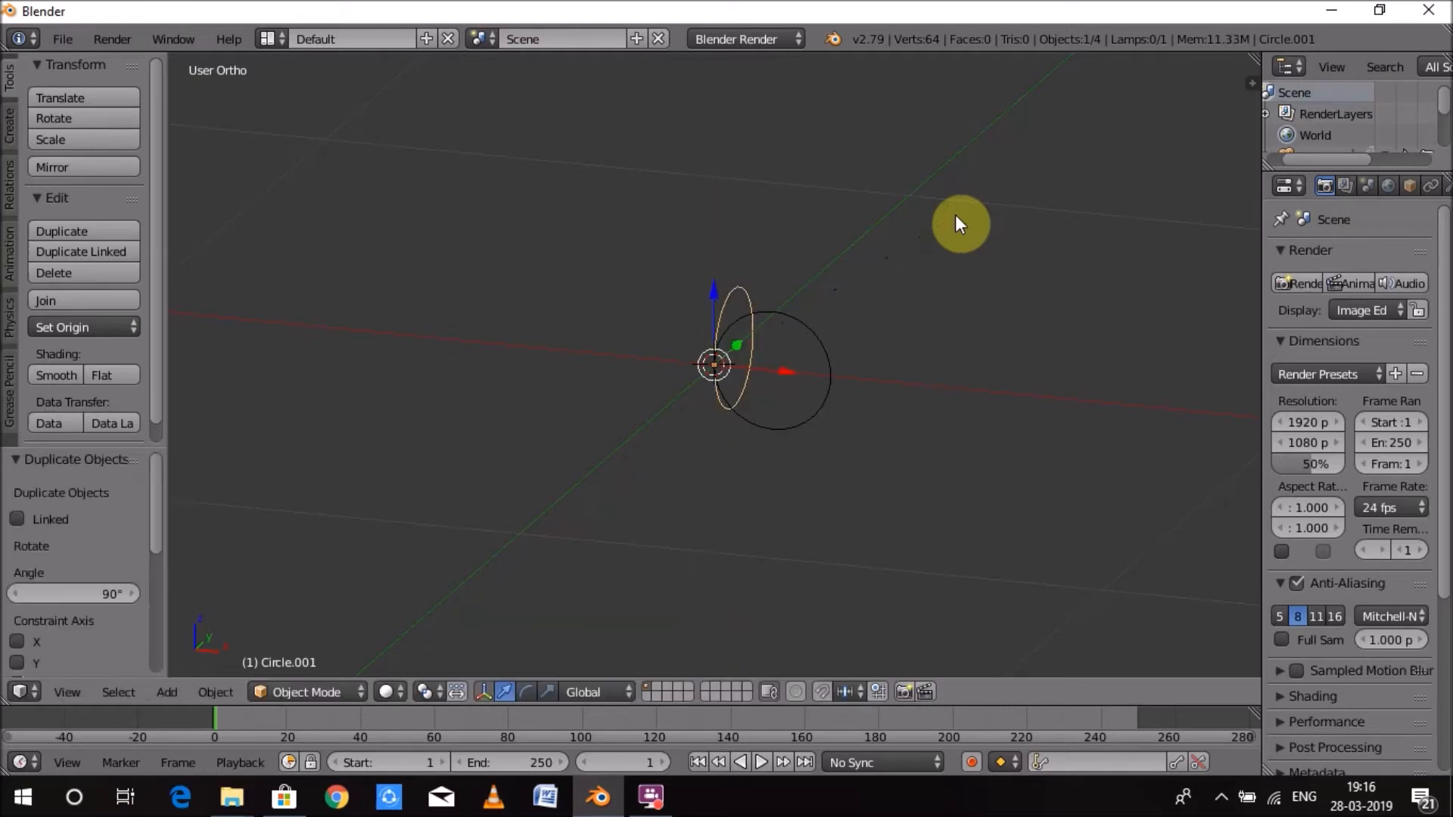
key("shift+r")
key("shift+r")
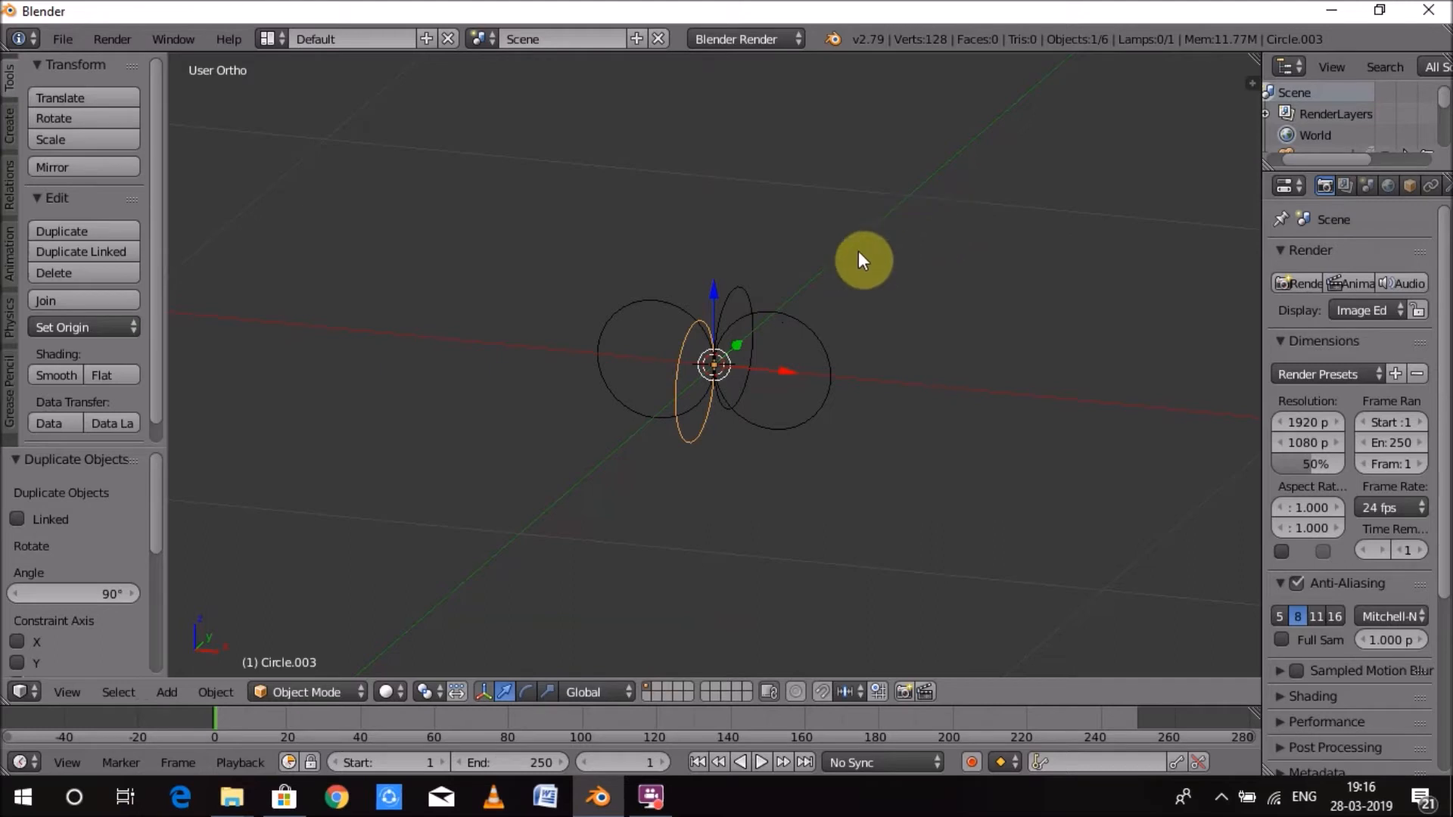
Add the other three circles to the selection and join all four into a single object
right_click(797, 317, "shift")
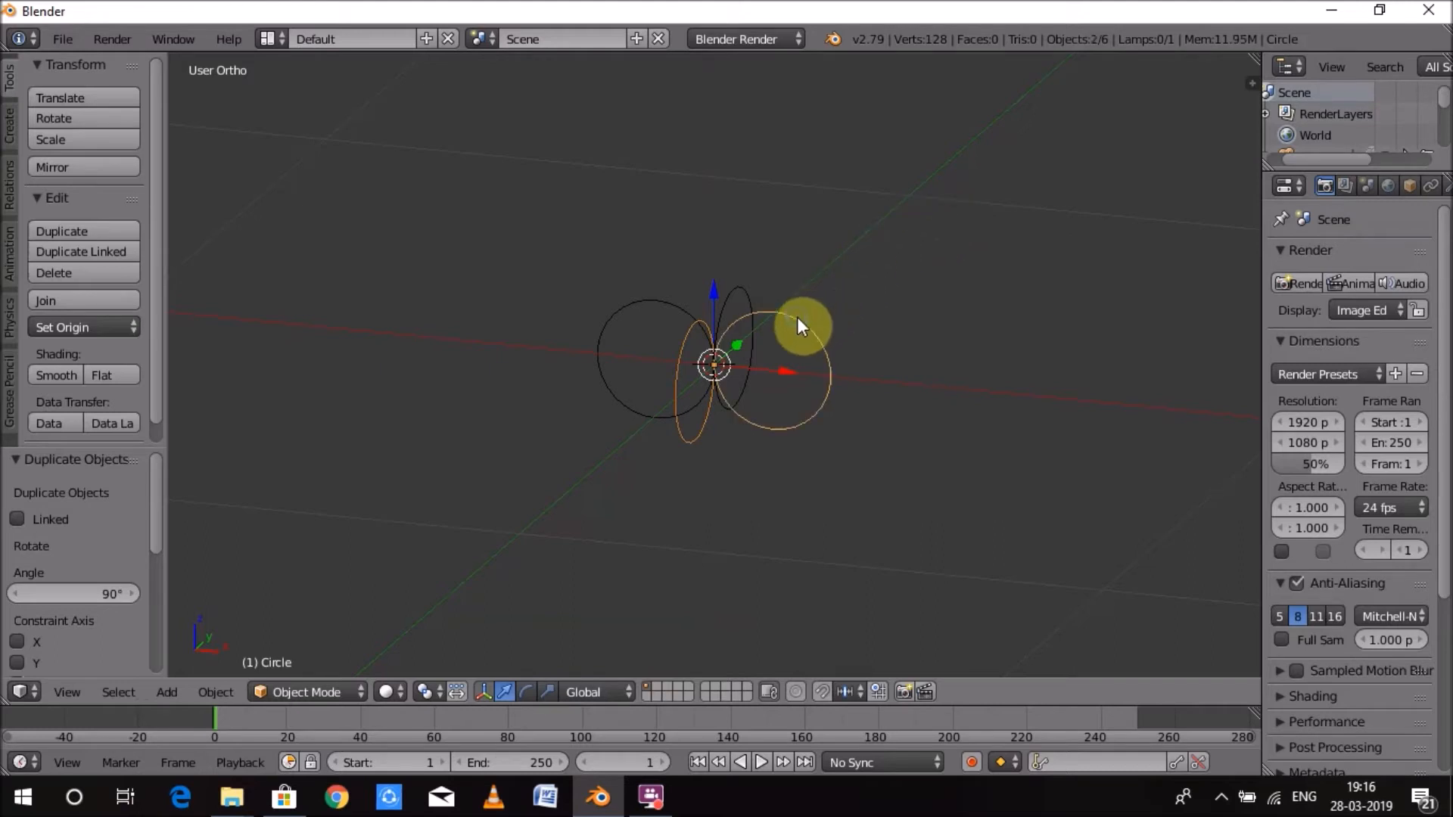
right_click(743, 296, "shift")
right_click(681, 310, "shift")
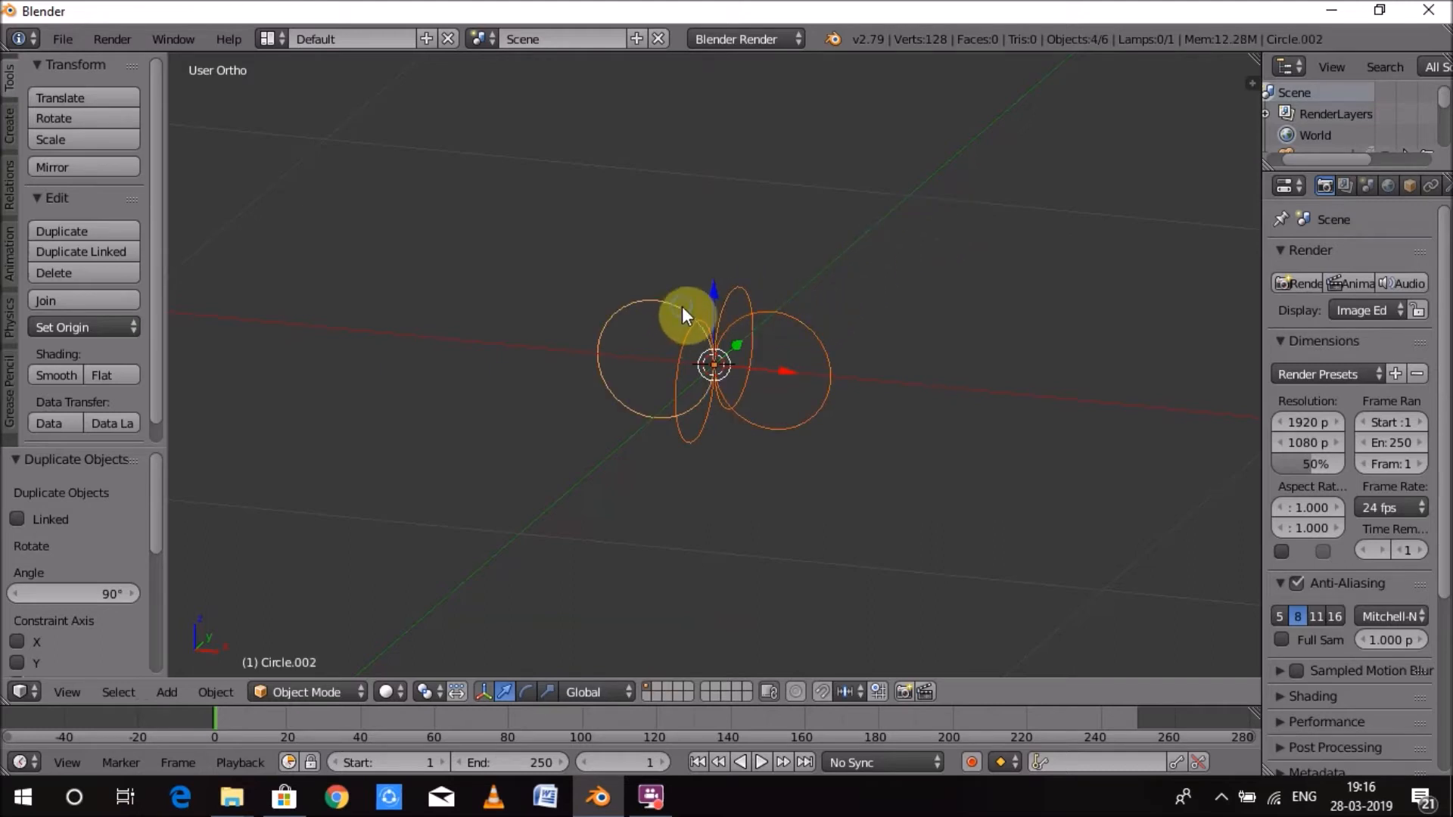
key("ctrl+j")
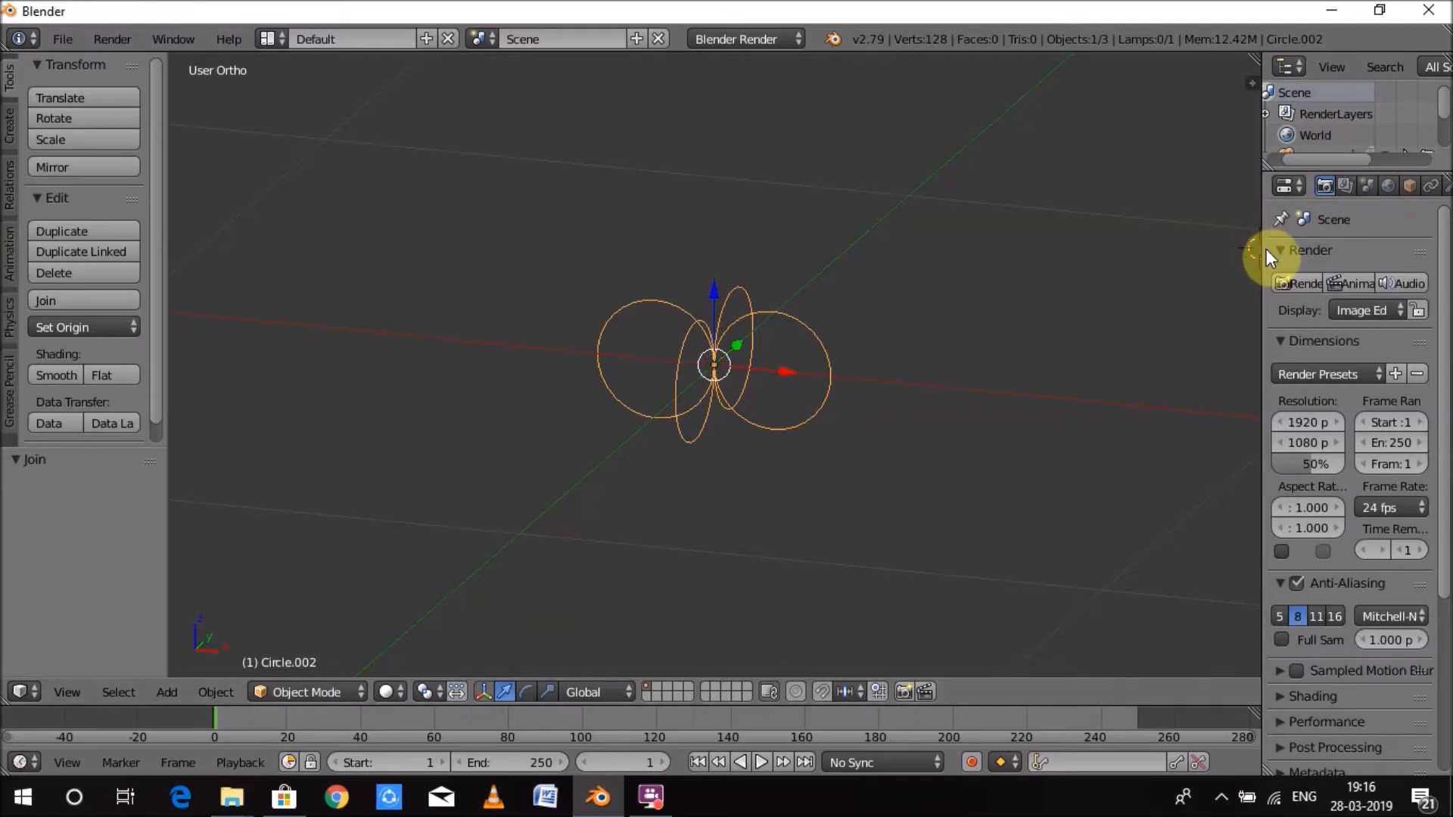
Add a Screw modifier to the joined circles and set its axis to Y
left_click_drag(1261, 246, 1129, 242)
left_click(1326, 186)
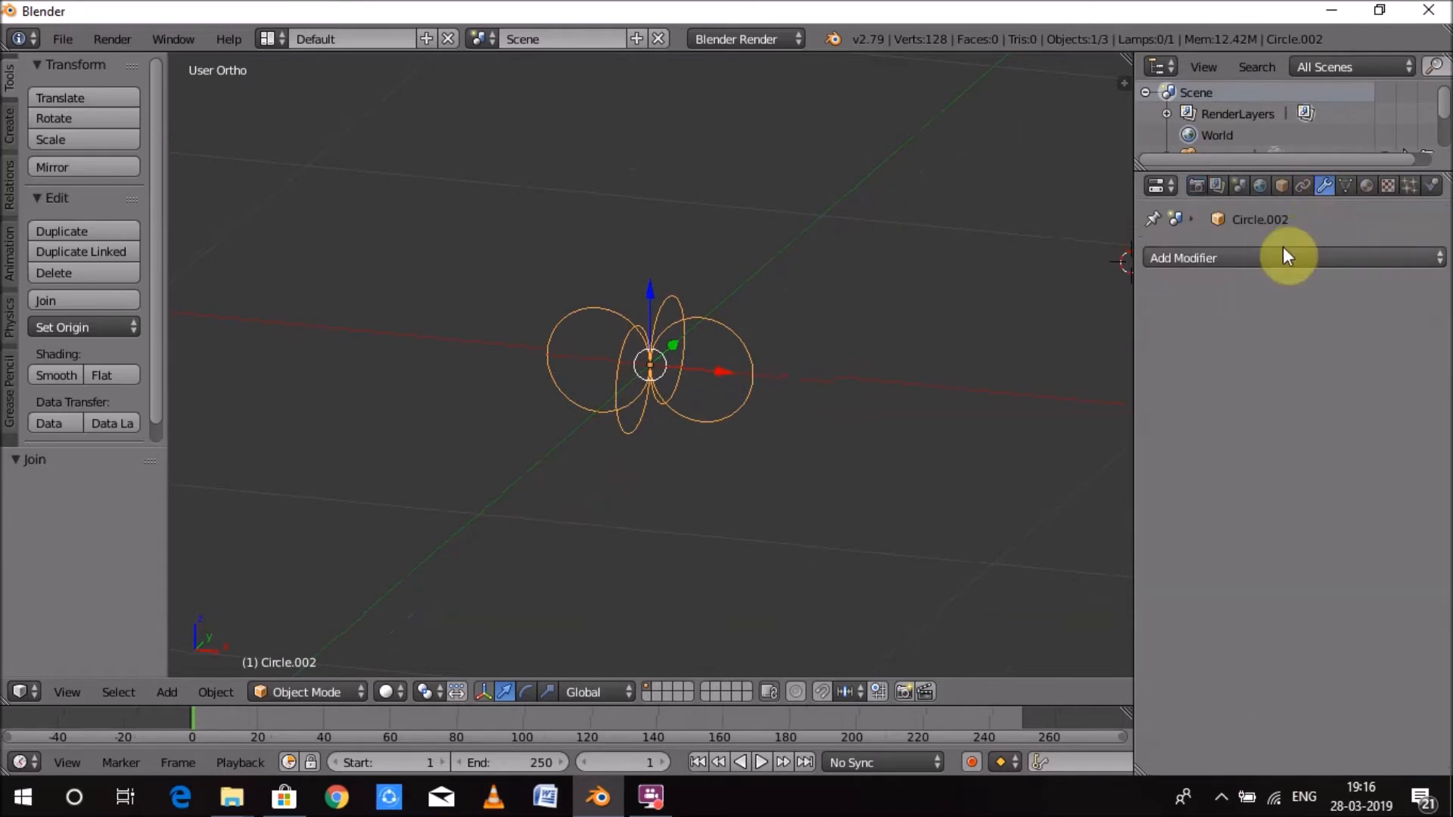
left_click(1281, 253)
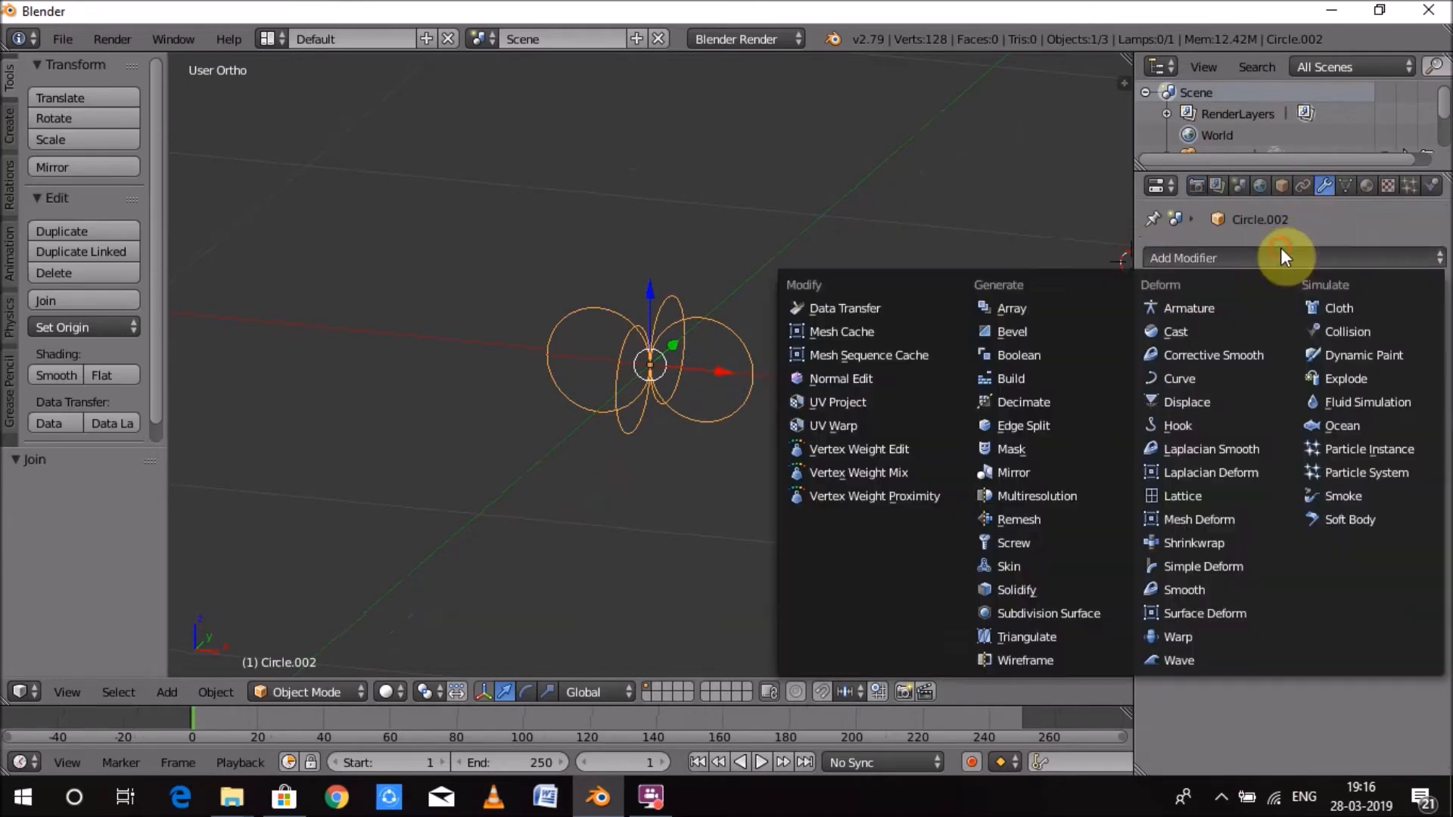
left_click(1025, 545)
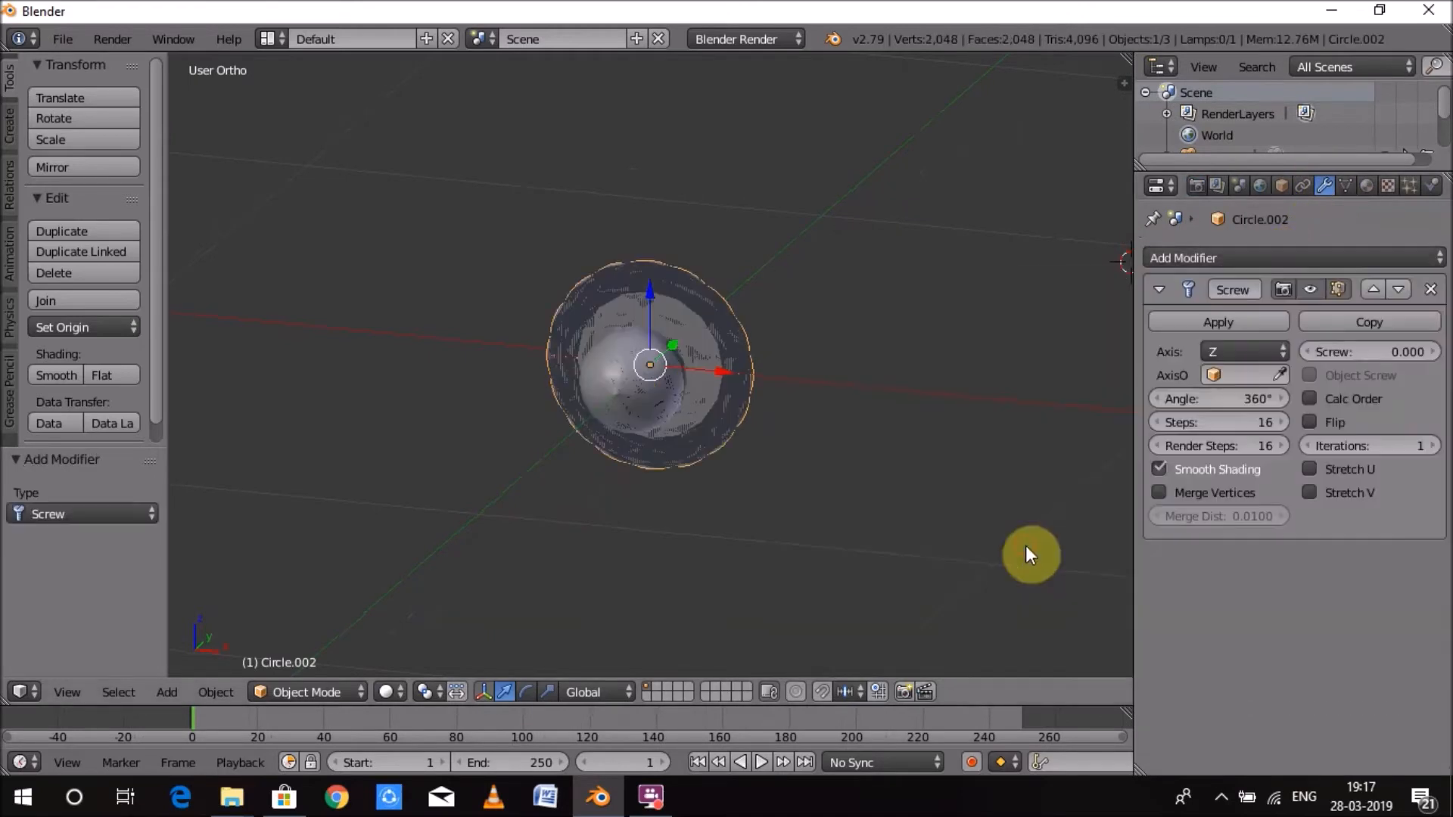
left_click(1262, 352)
left_click(1230, 305)
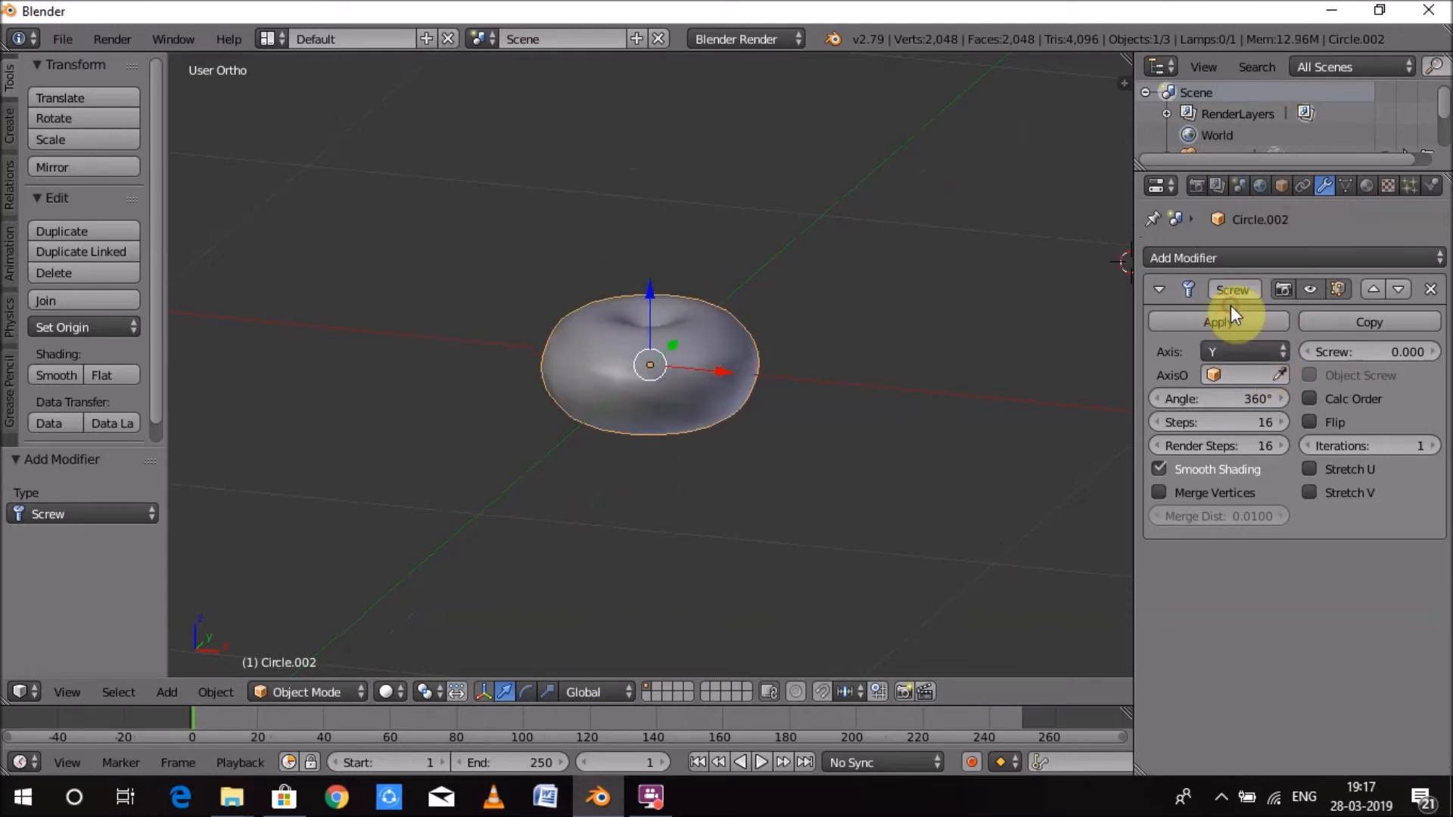
Set the Screw modifier's screw offset to 8.1 and its iterations to 6 to form a long twisted rope
left_click(1405, 350)
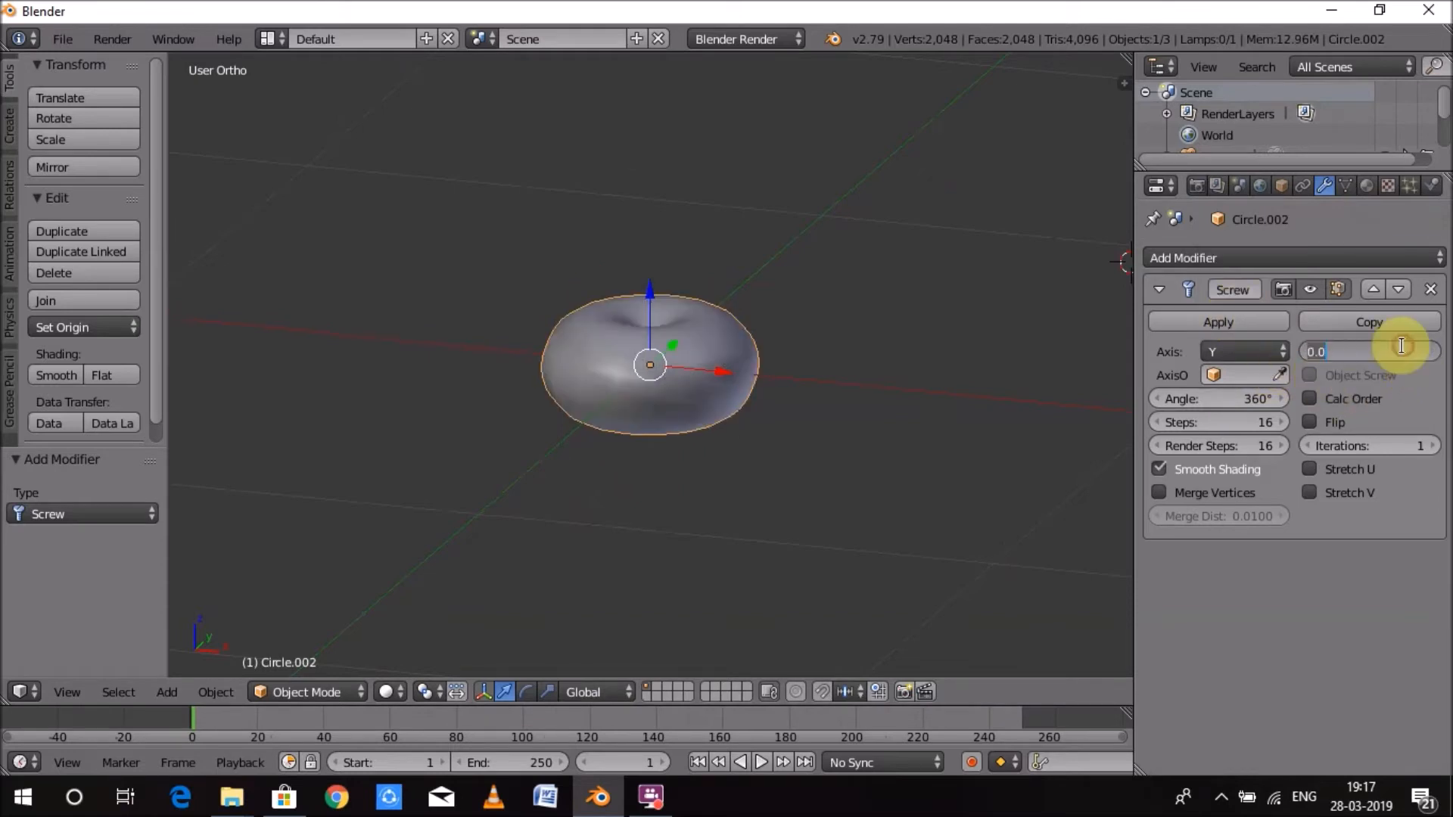
type("8")
key("Return")
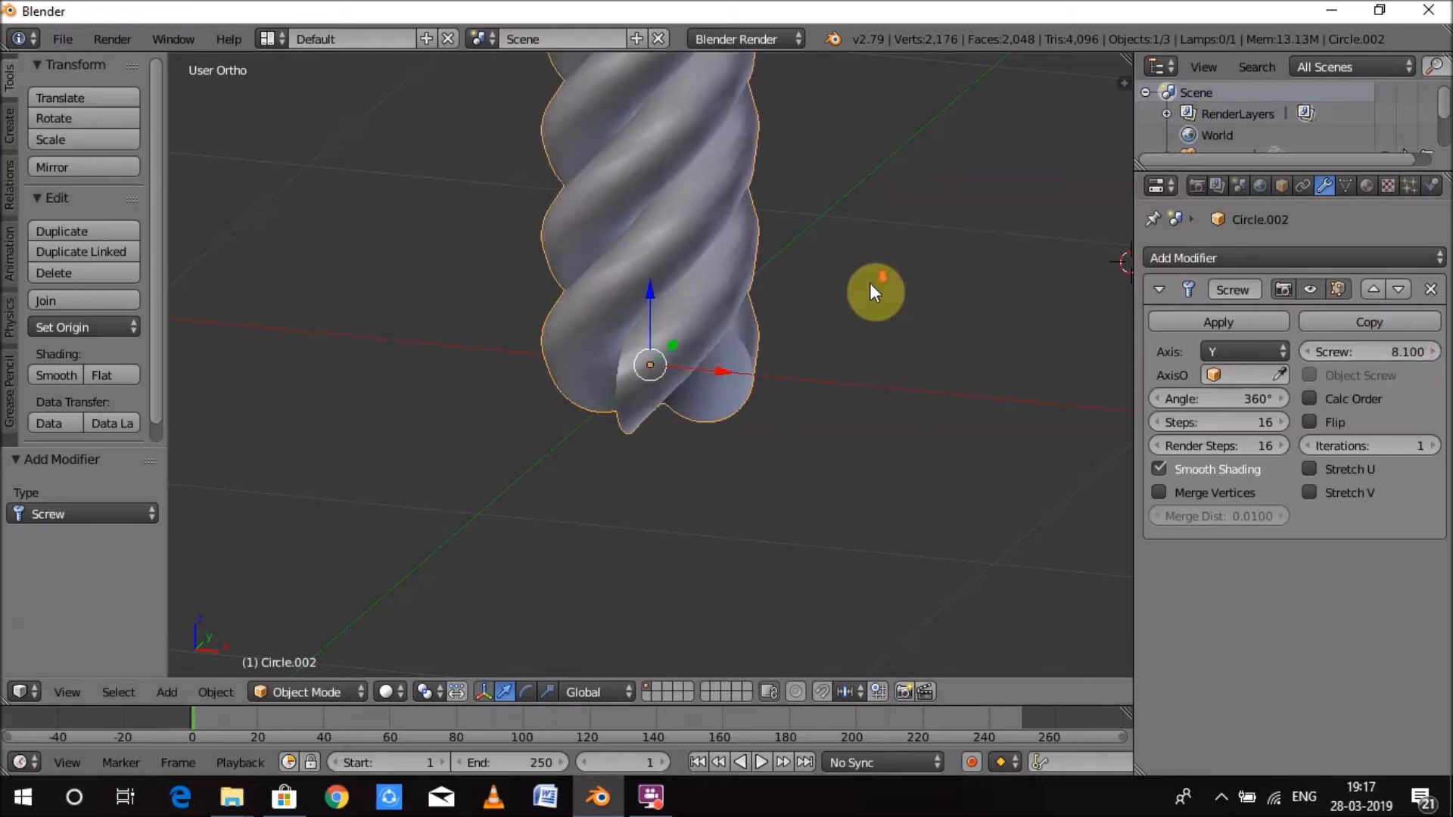
scroll(870, 286, "down", 5)
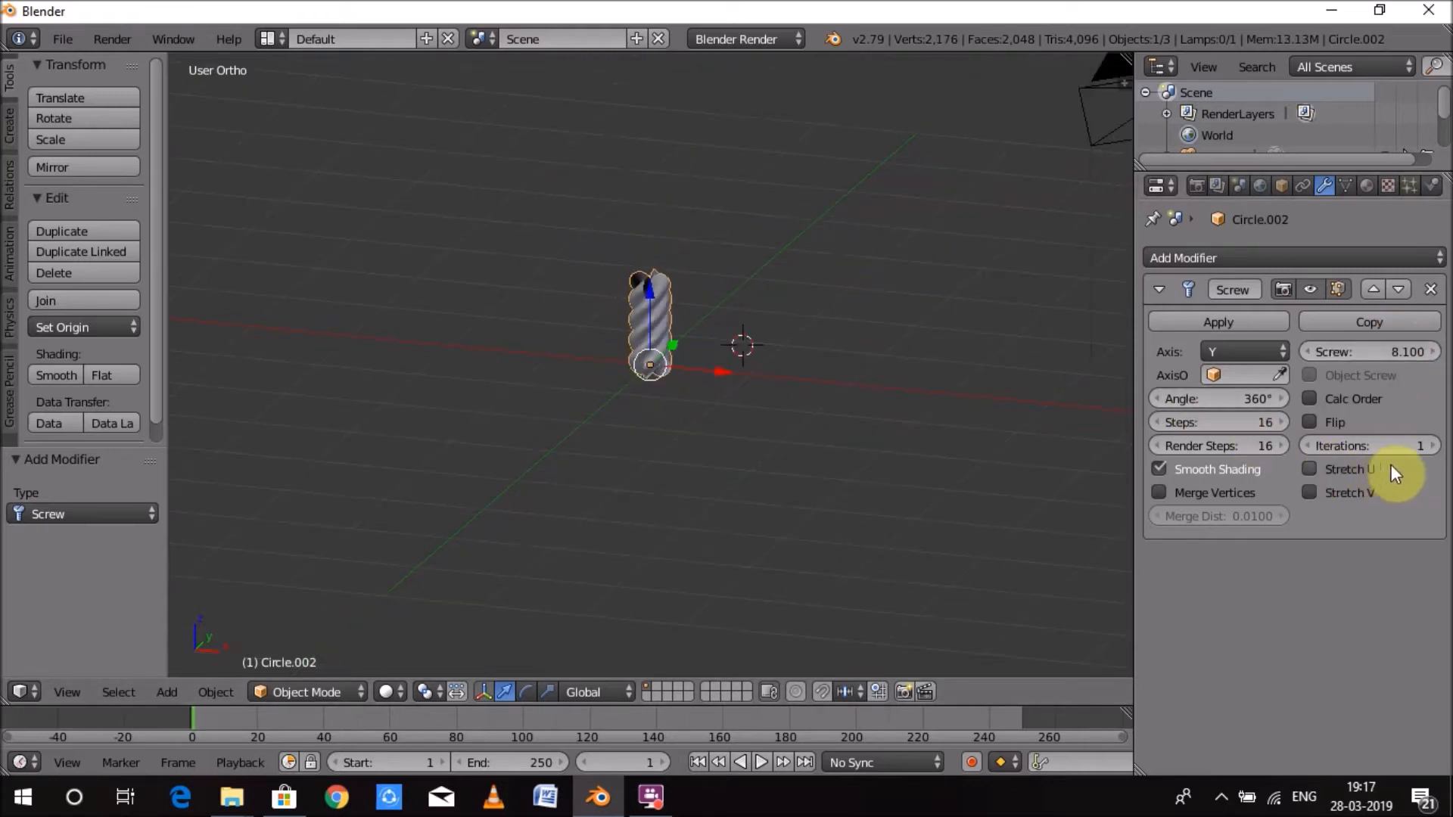
left_click(1407, 446)
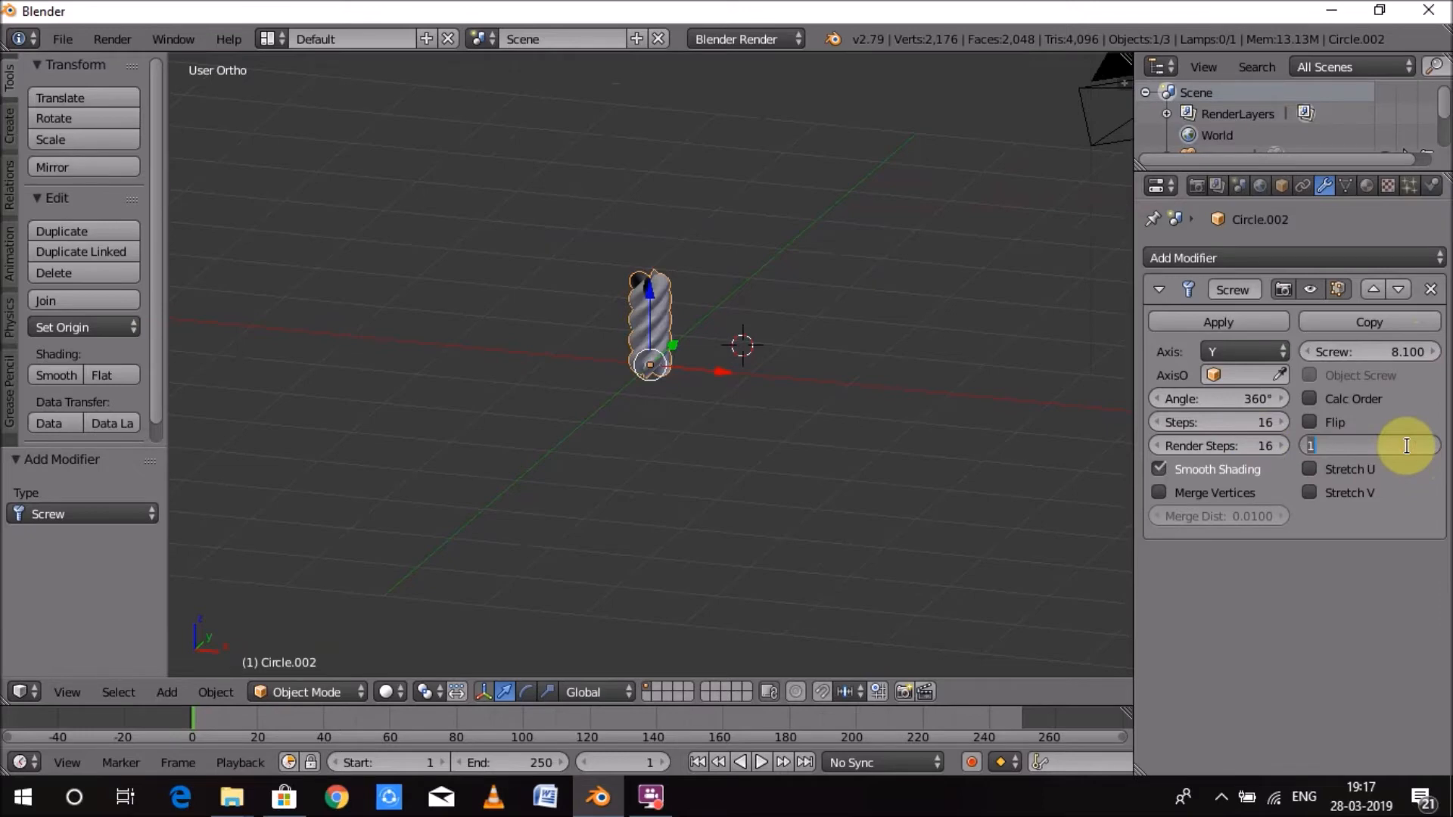
type("6")
key("Return")
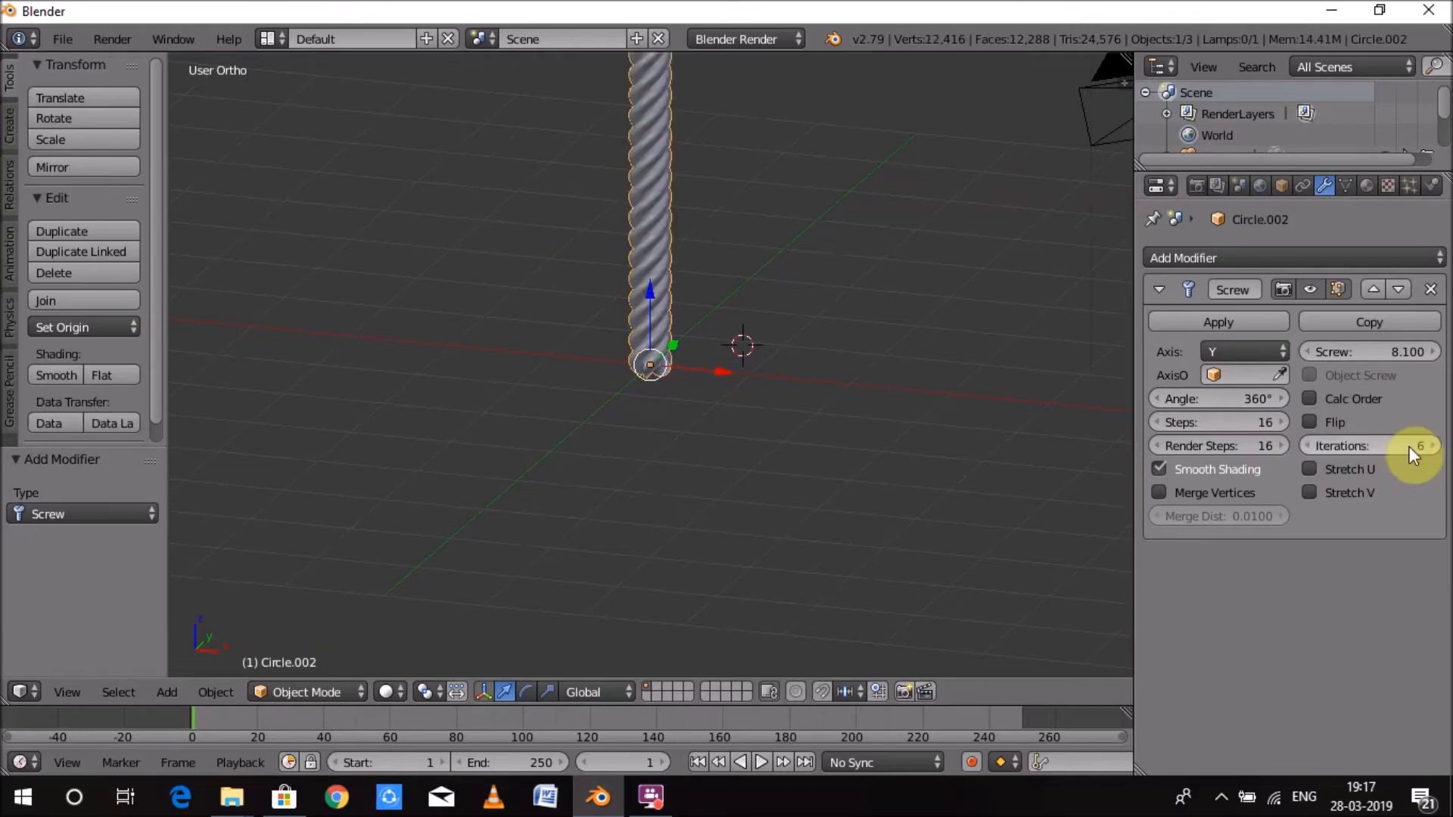
scroll(861, 325, "down", 5)
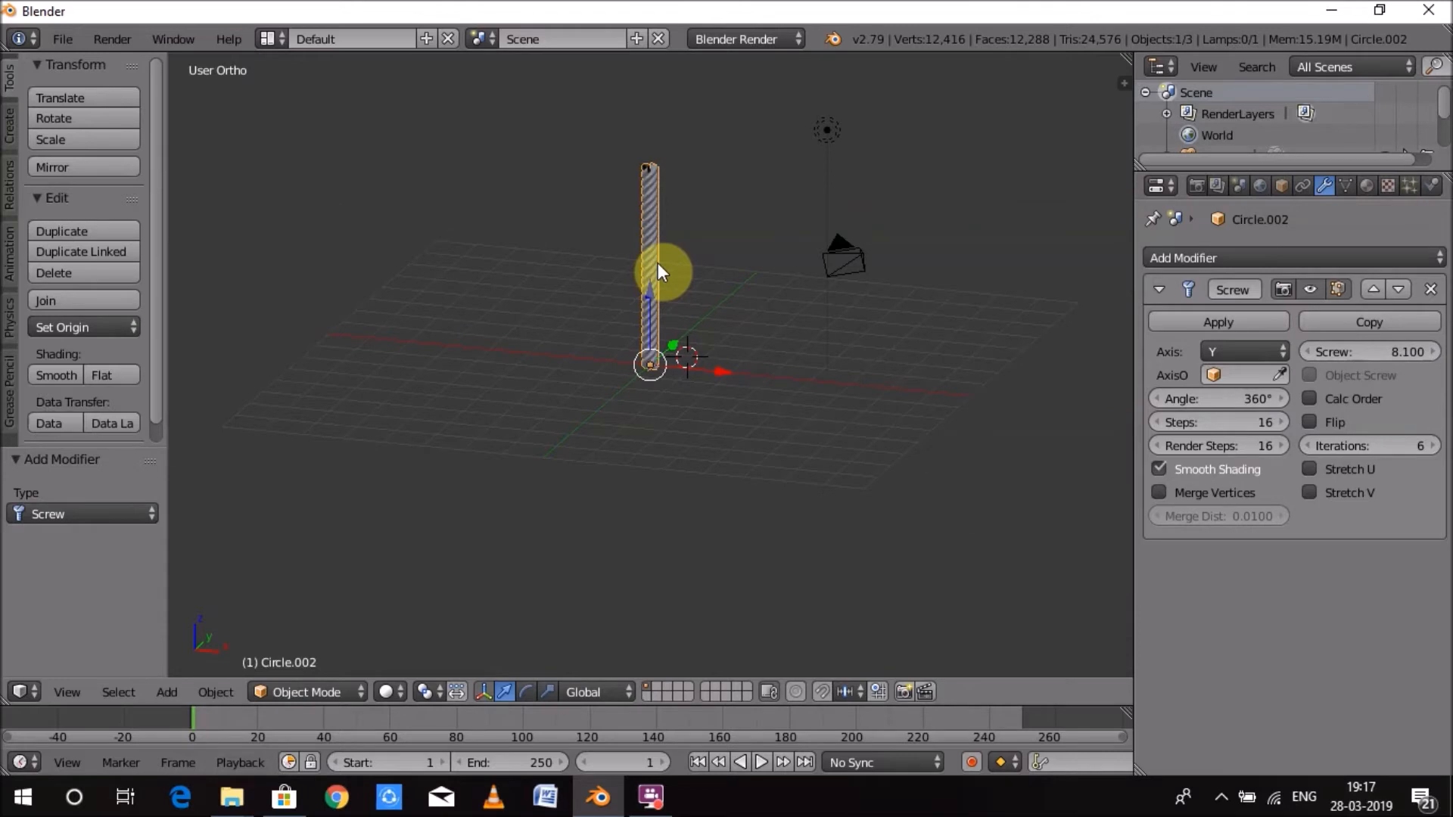
Rotate the rope 90° about the global X axis so it lies horizontally
key("r")
type("x90")
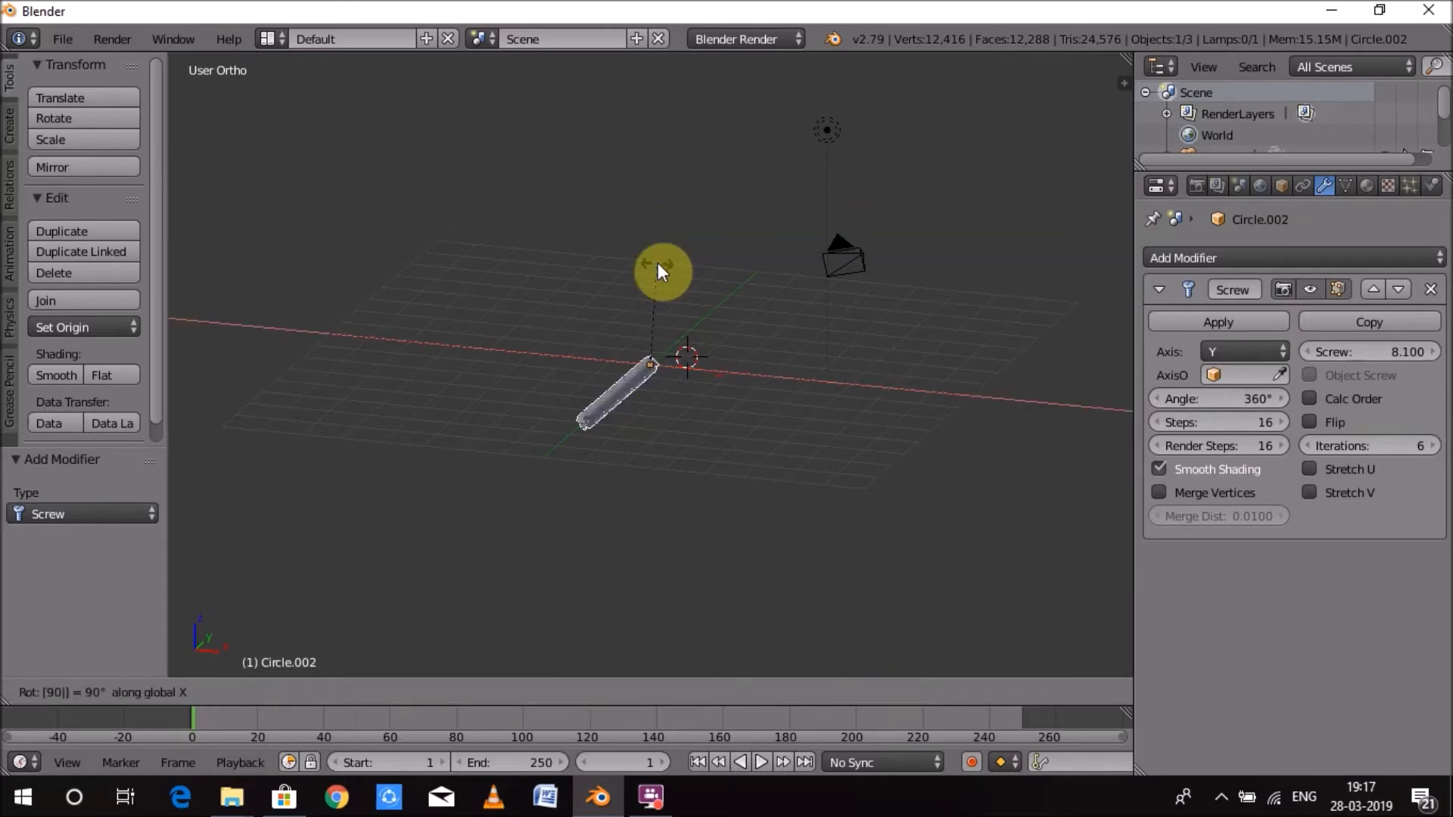
key("Return")
middle_click_drag(828, 310, 575, 369)
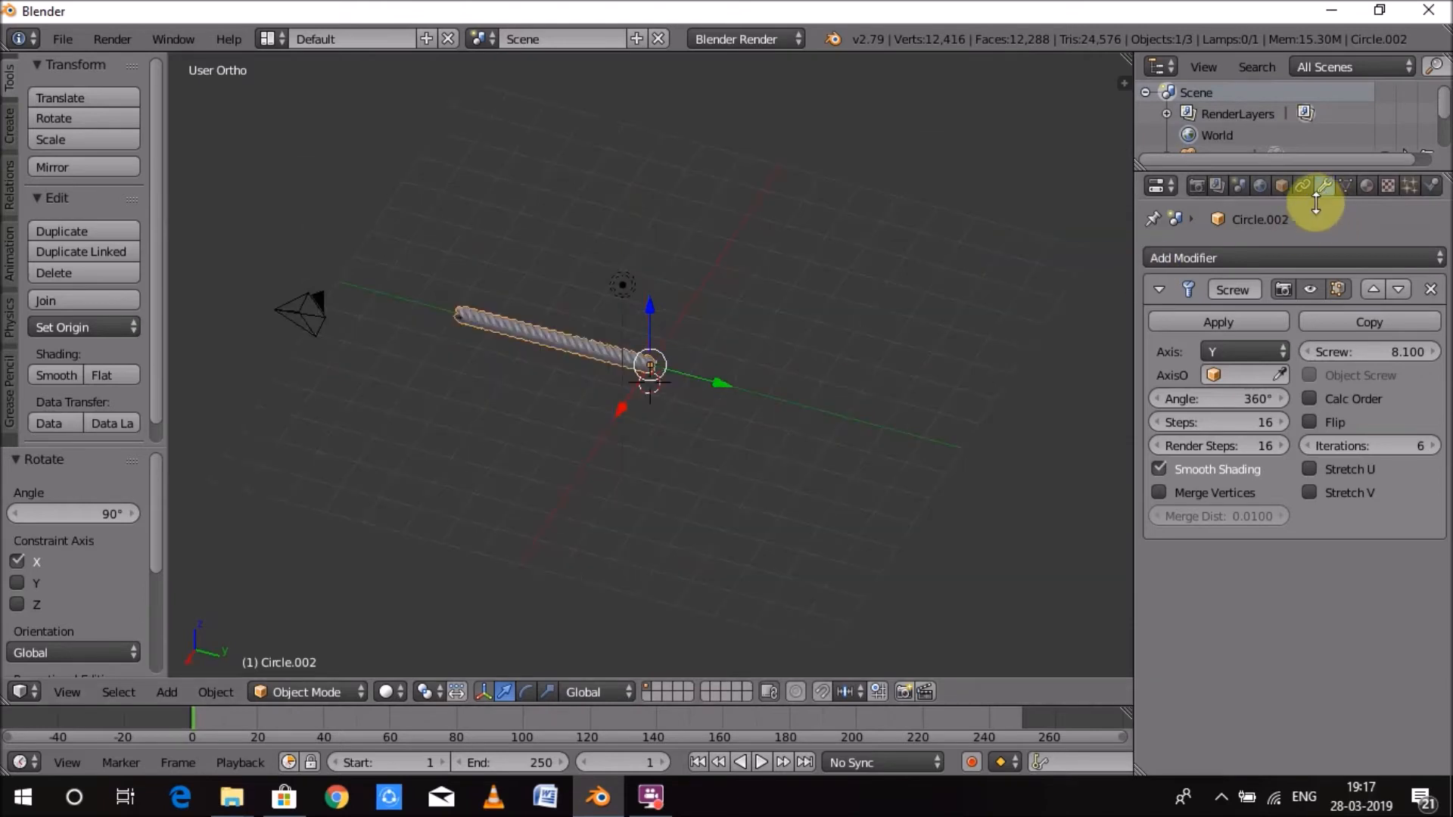
Give the rope a new material and pick its diffuse color
left_click(1367, 183)
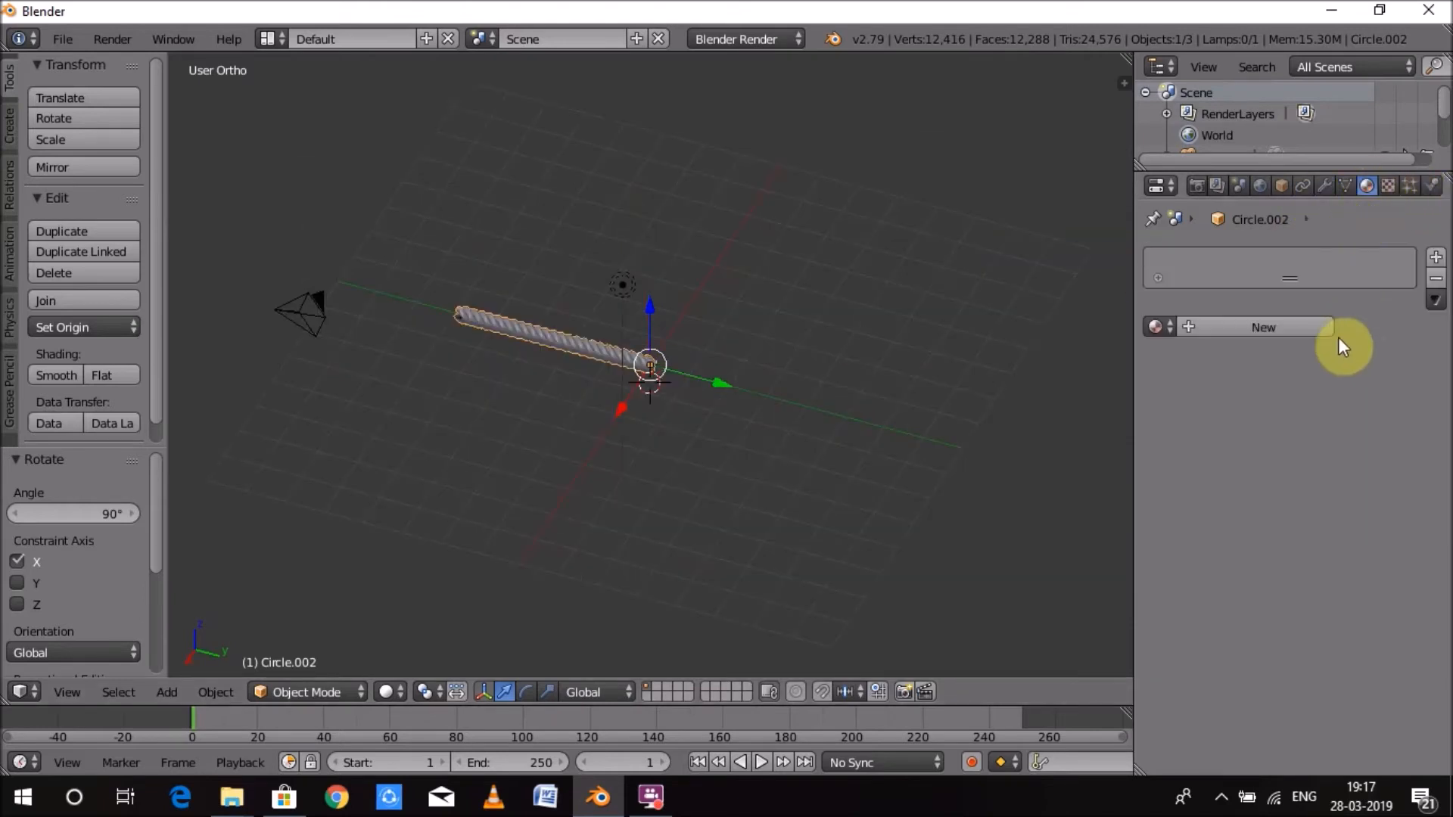
left_click(1300, 333)
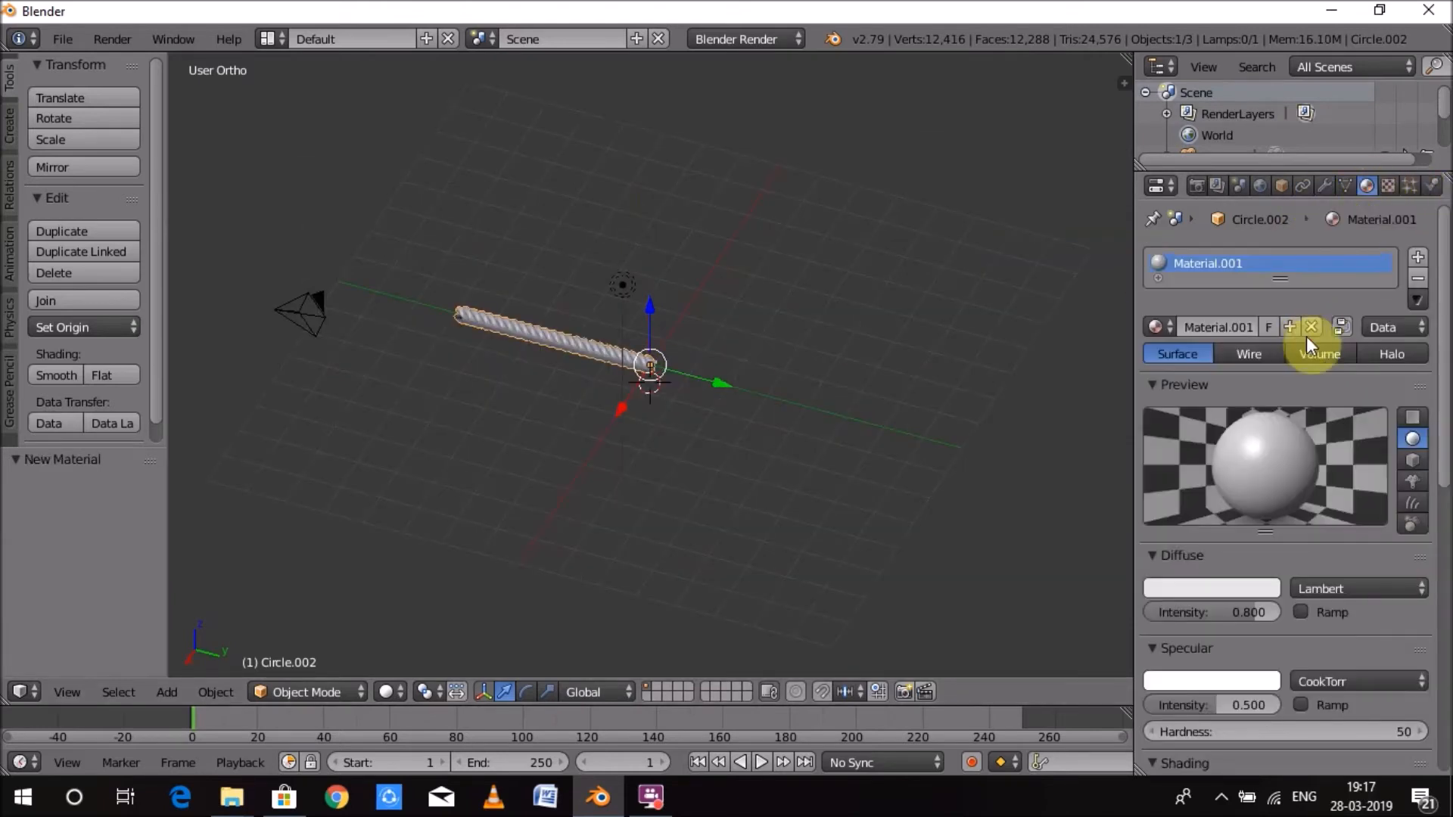
left_click(1229, 587)
left_click_drag(1171, 380, 1115, 438)
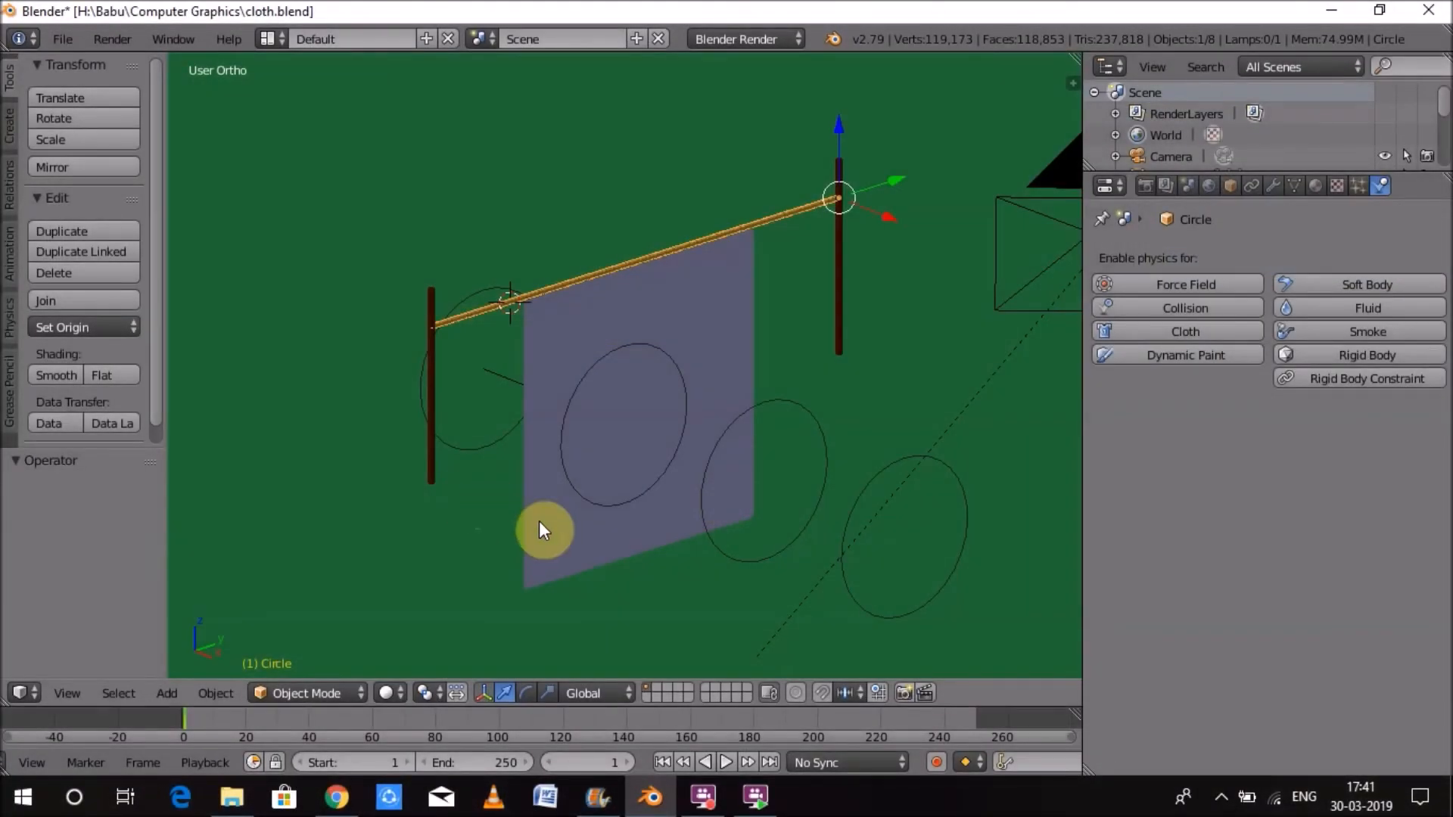
left_click(542, 520)
right_click(542, 521)
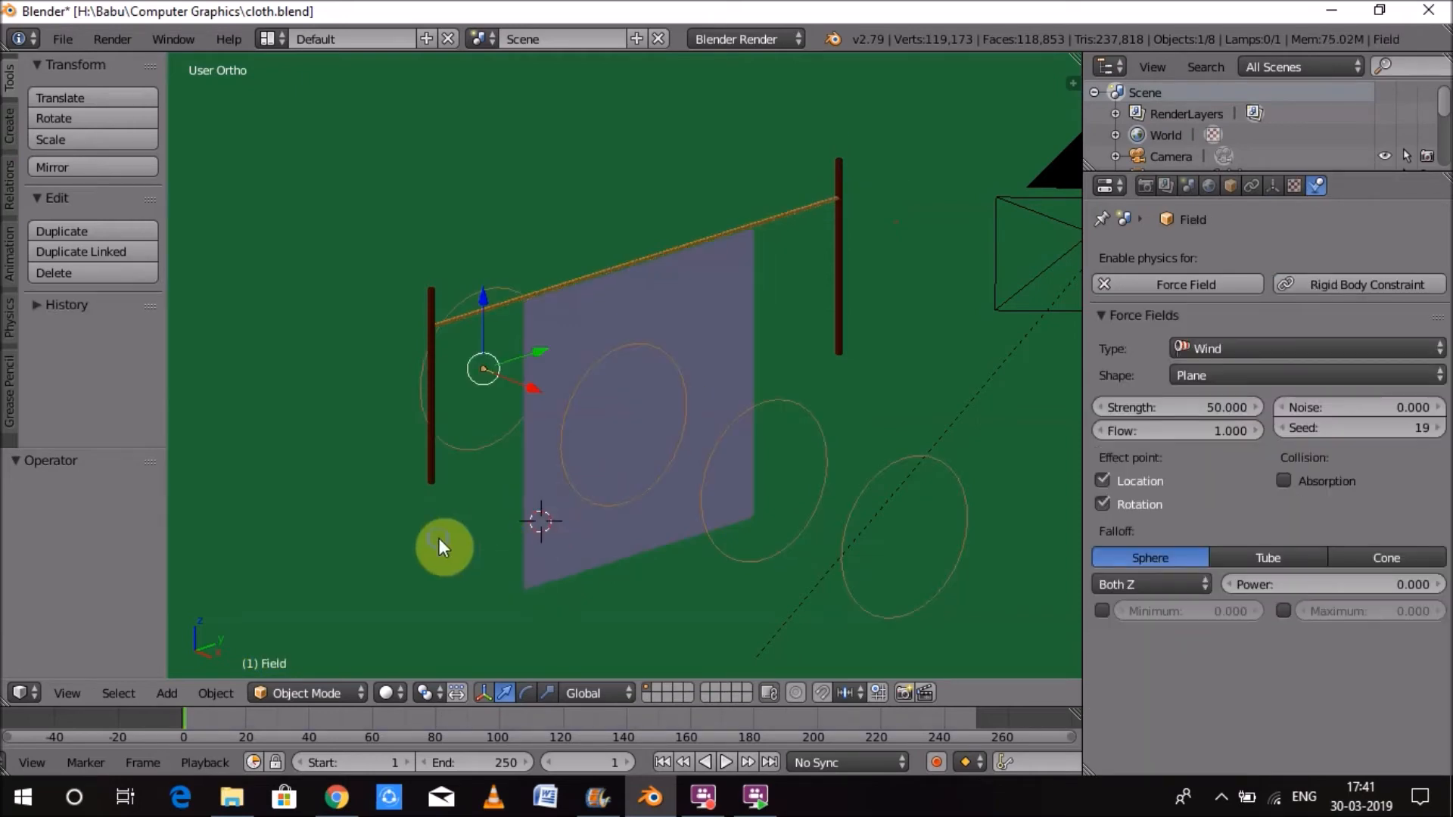
key("ctrl+z")
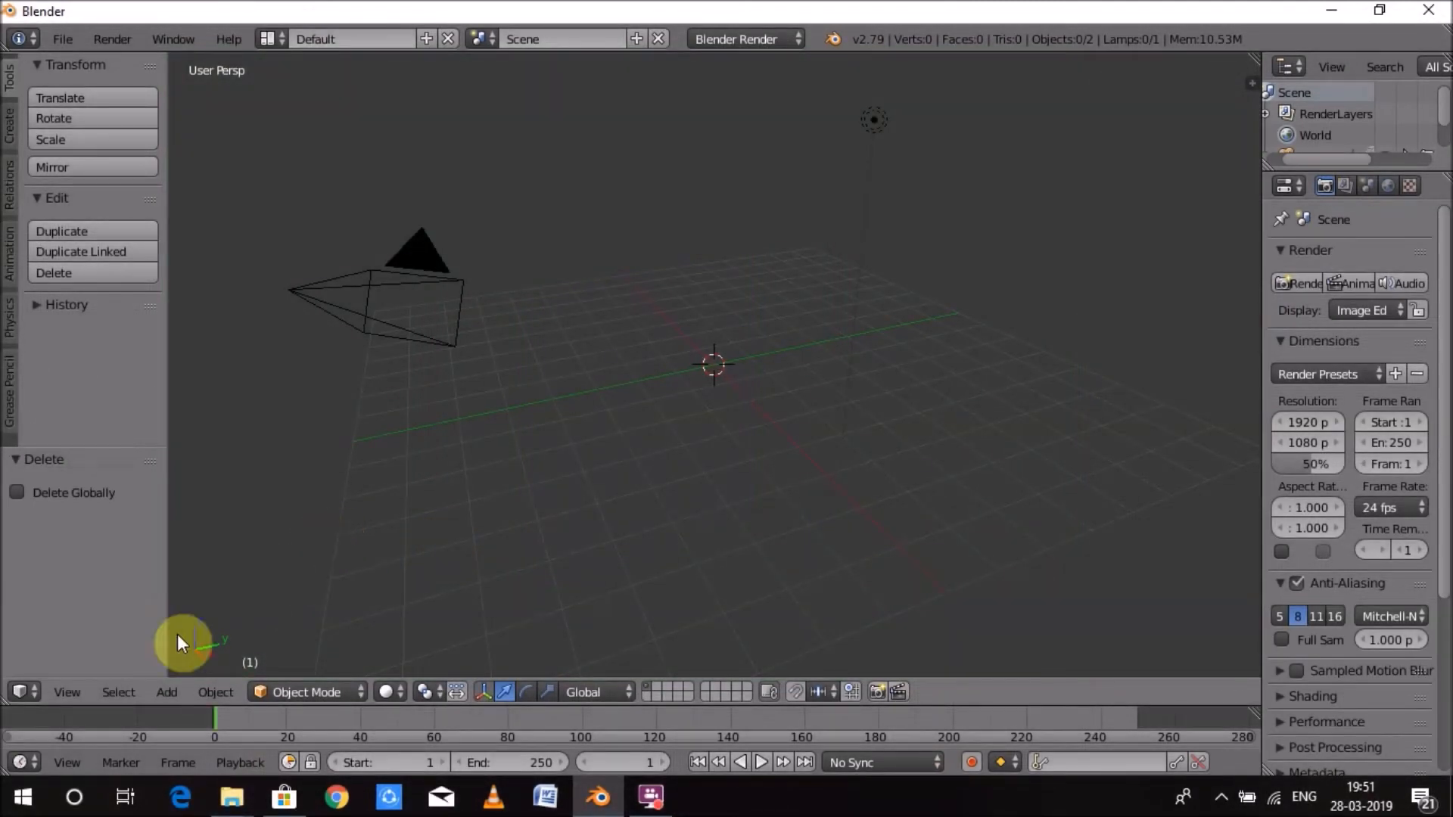
Add a plane mesh to the empty scene and rotate it 90° about the Y axis to stand upright
left_click(171, 687)
mouse_move(185, 666)
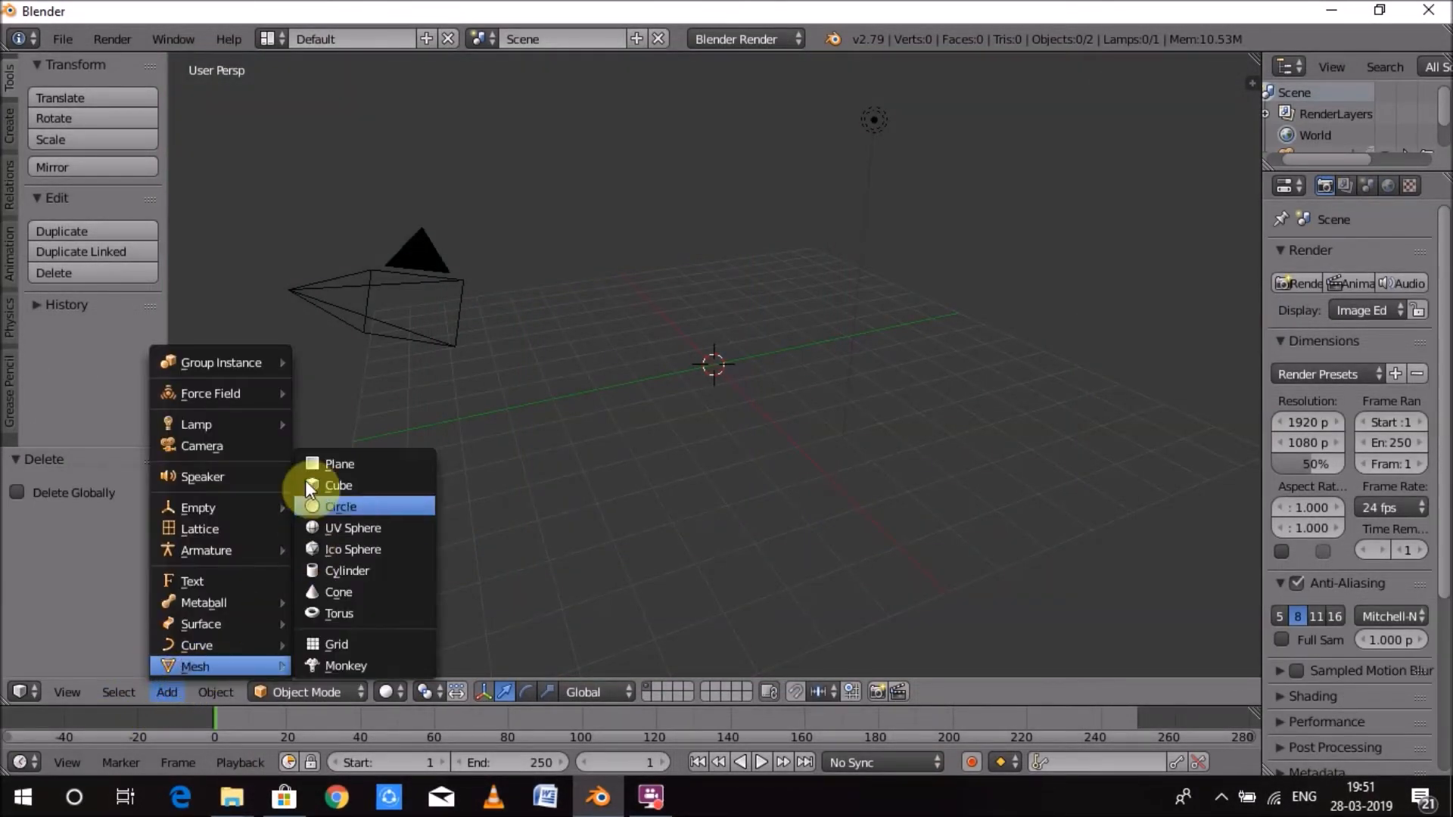
left_click(327, 470)
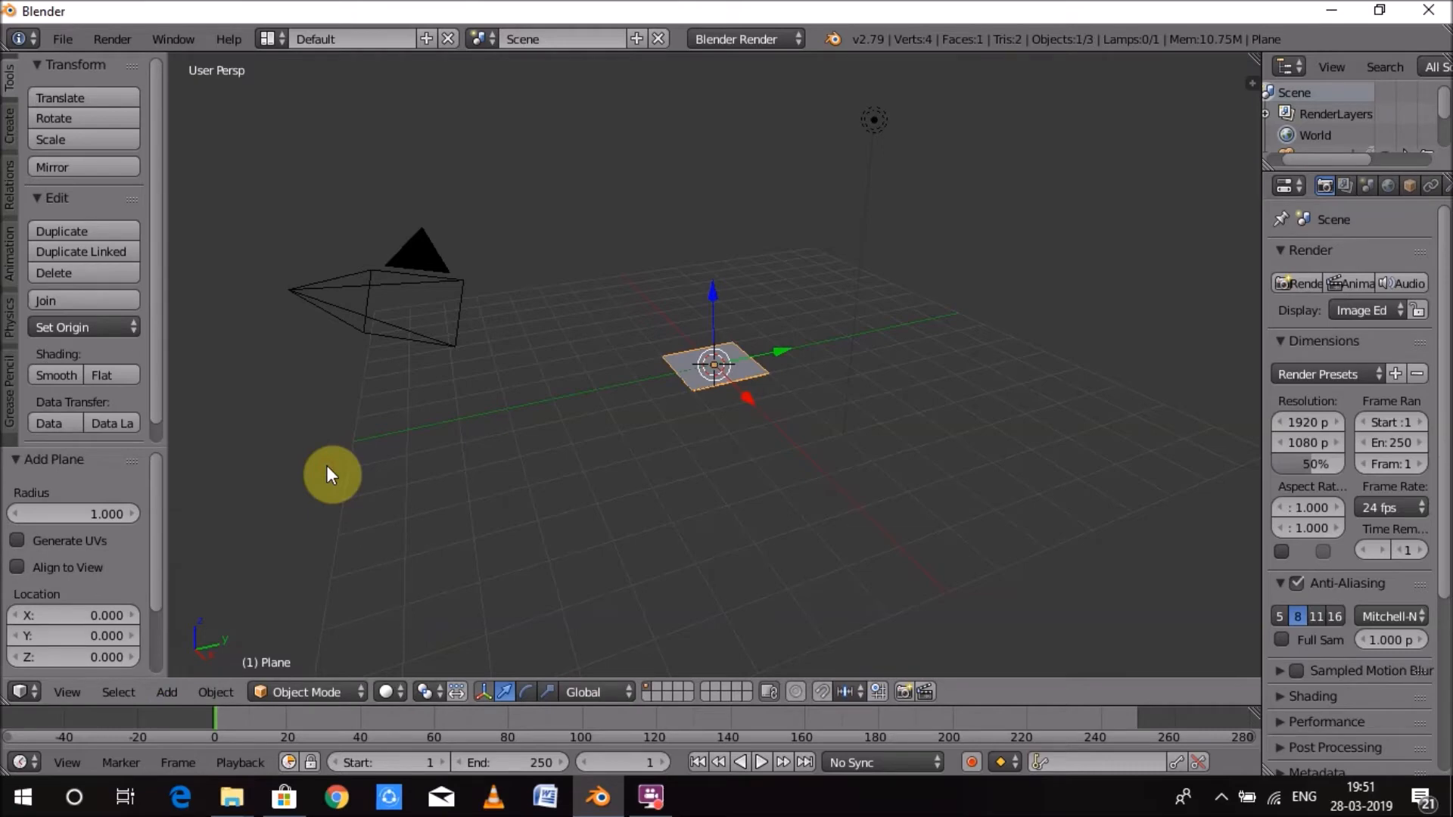
type("ry90")
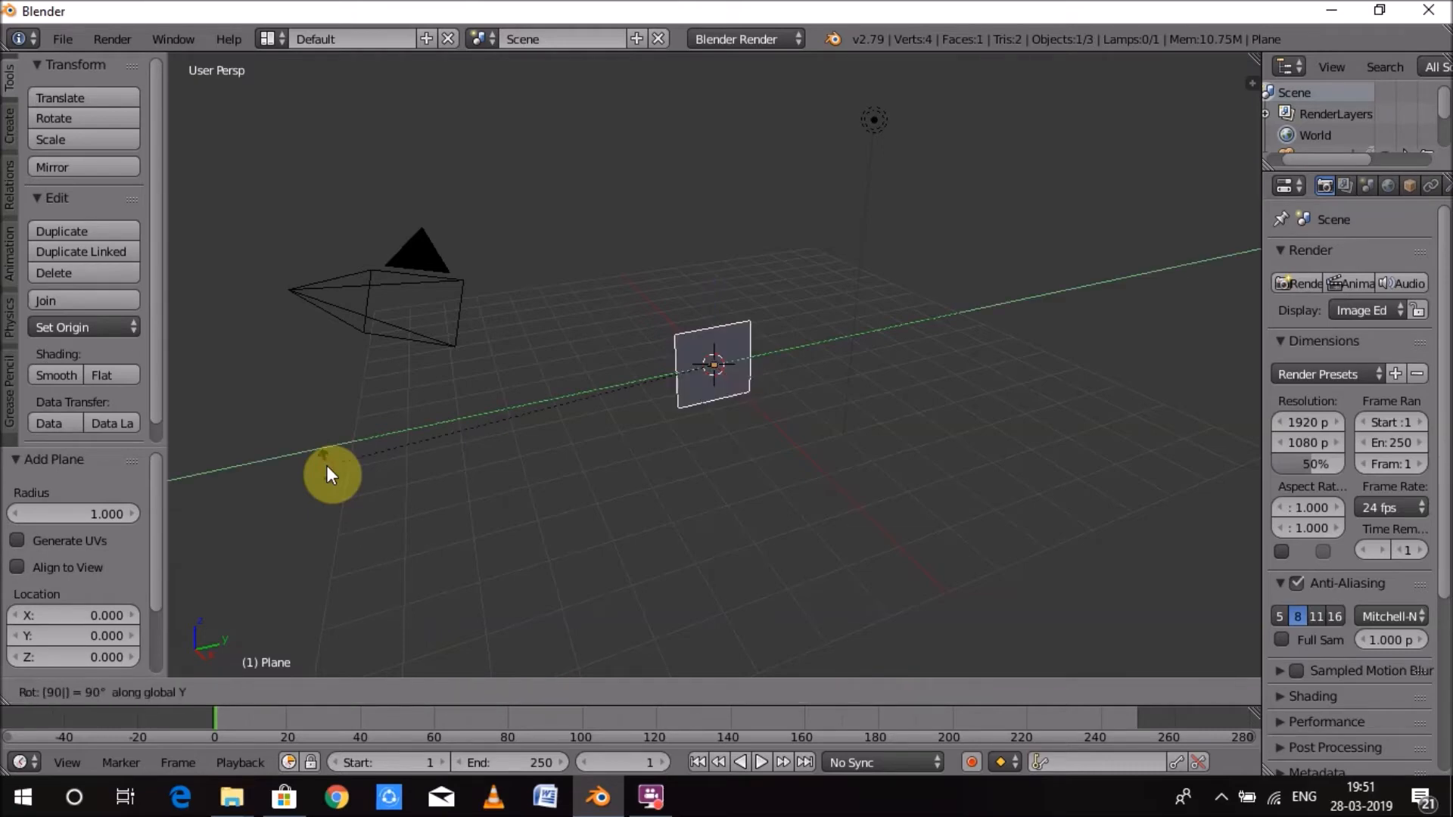
key("Return")
scroll(687, 366, "up", 5)
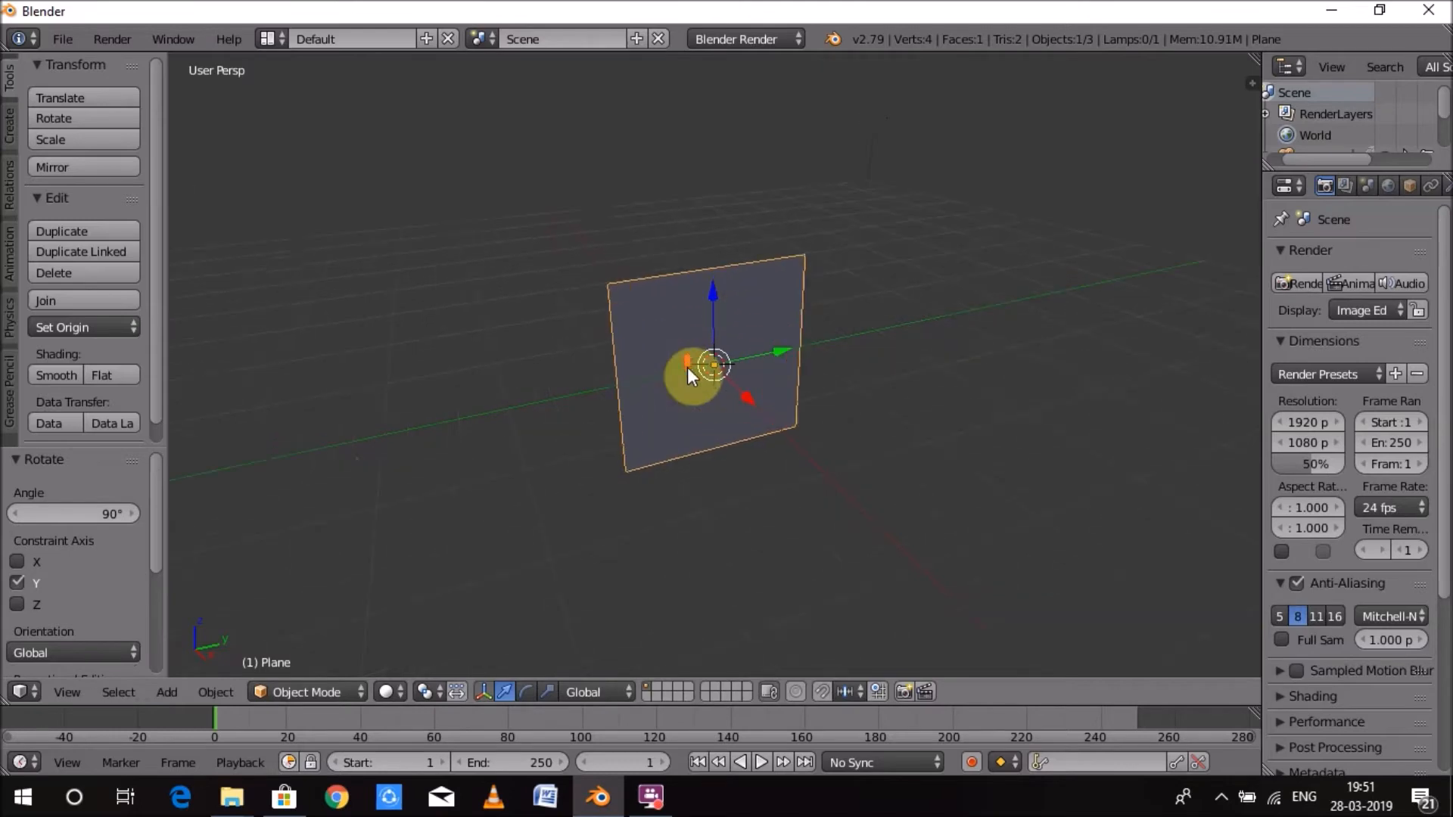
Subdivide the whole plane five times in Edit Mode, one cut each time
key("Tab")
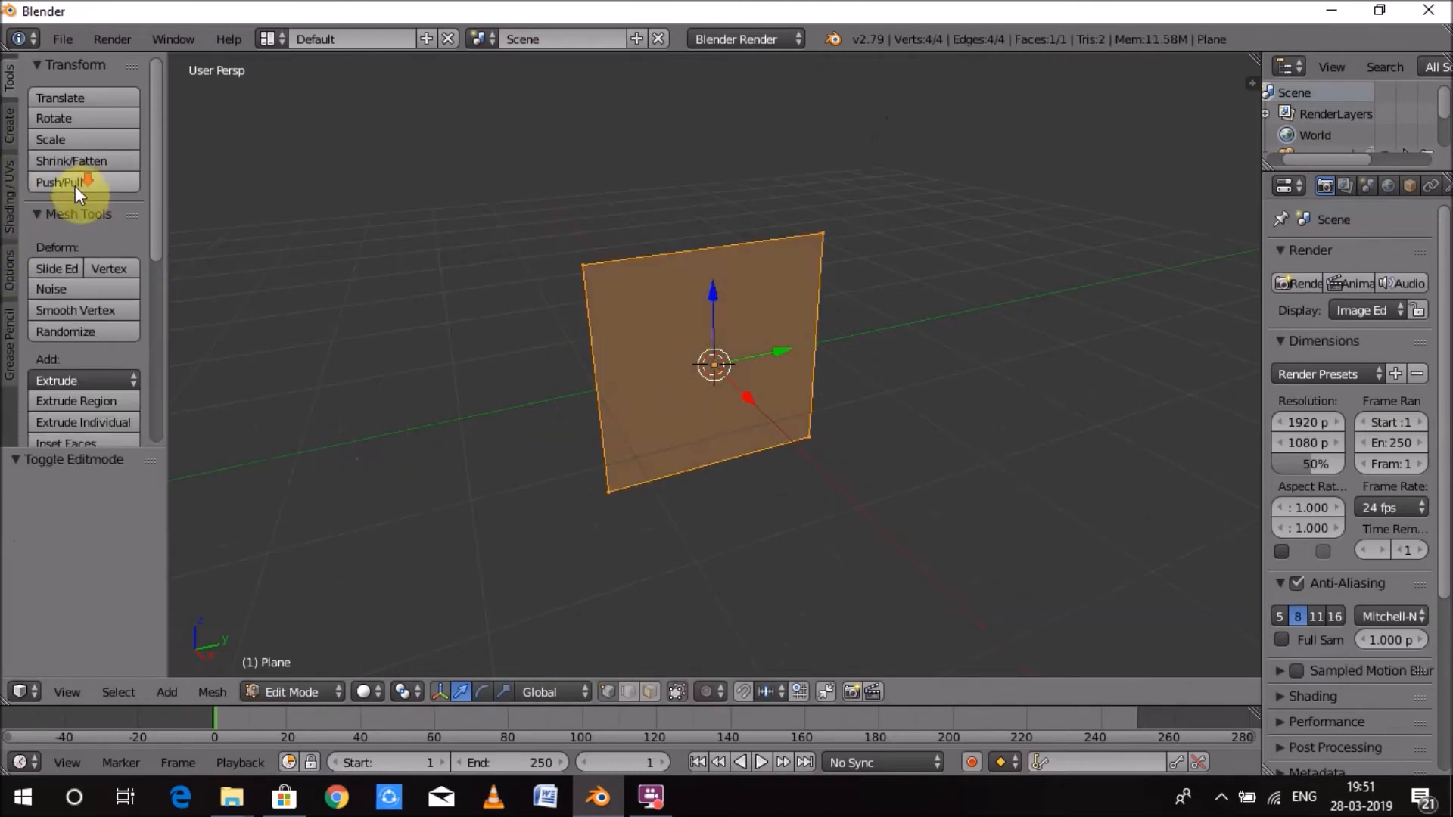
scroll(71, 189, "down", 5)
scroll(66, 193, "down", 2)
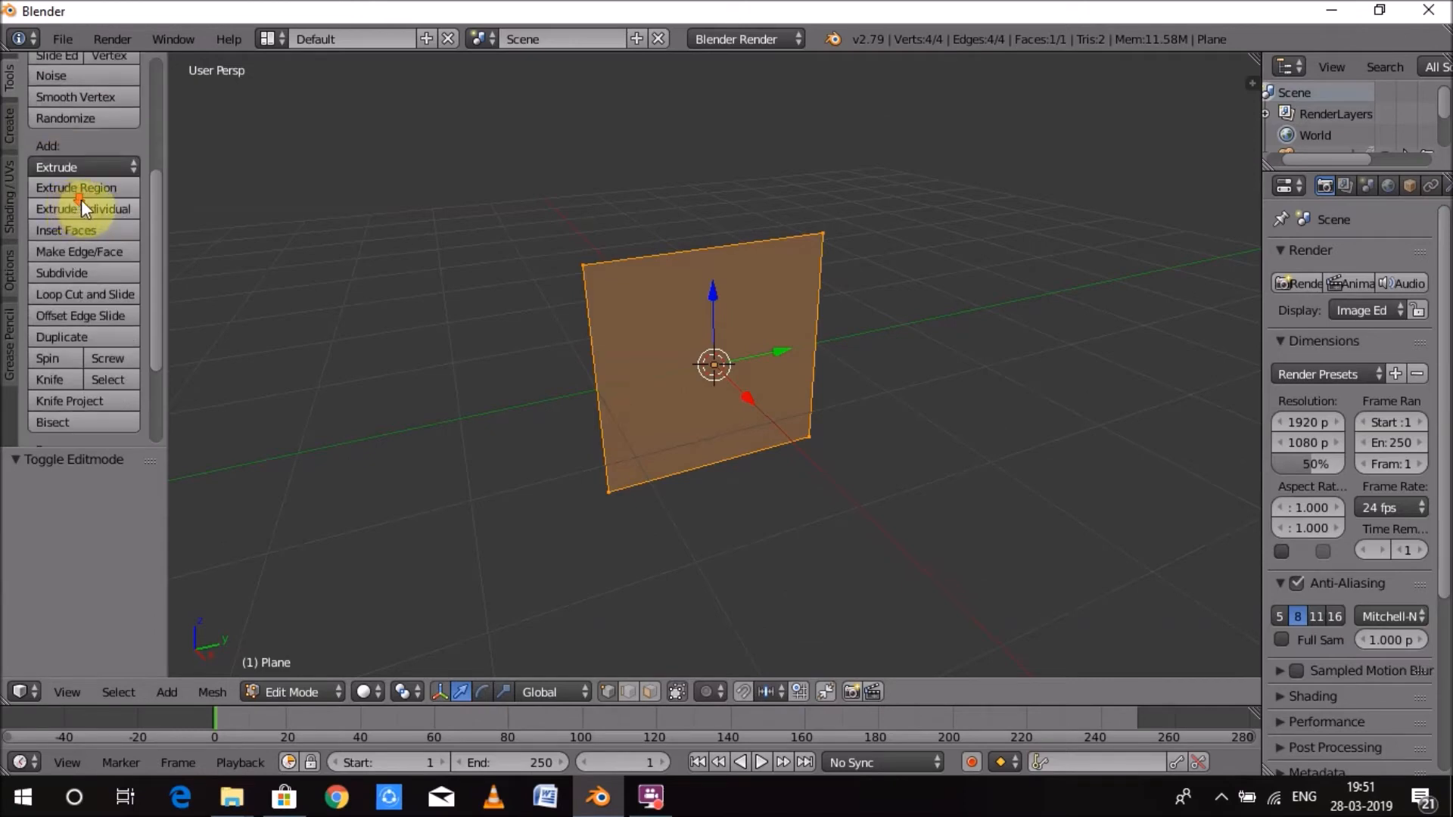
left_click(103, 274)
left_click(103, 274)
left_click(103, 274)
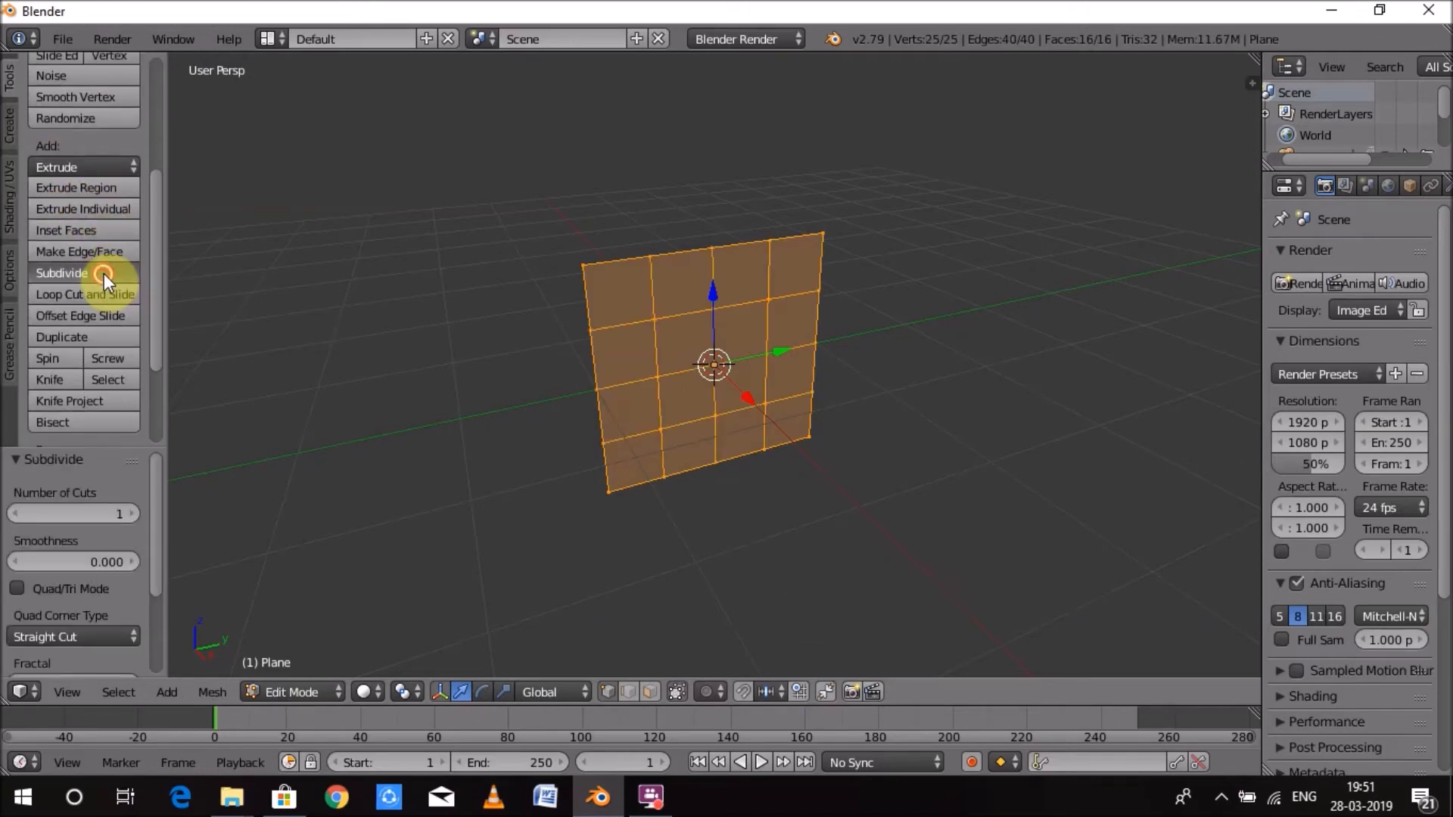
left_click(103, 274)
left_click(103, 273)
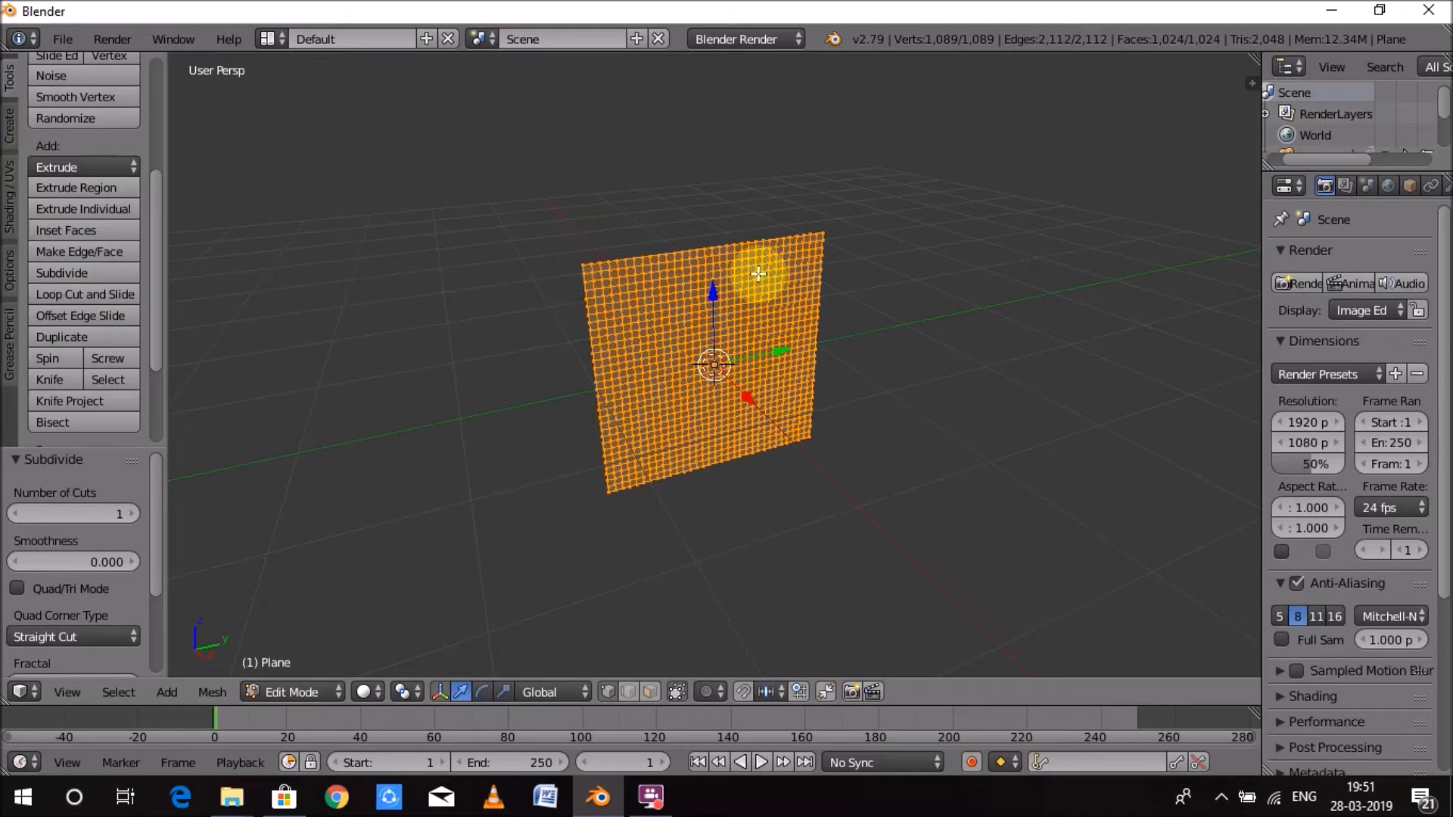
Deselect all vertices and box-select only the two upper corner vertices of the plane
scroll(787, 284, "up", 2)
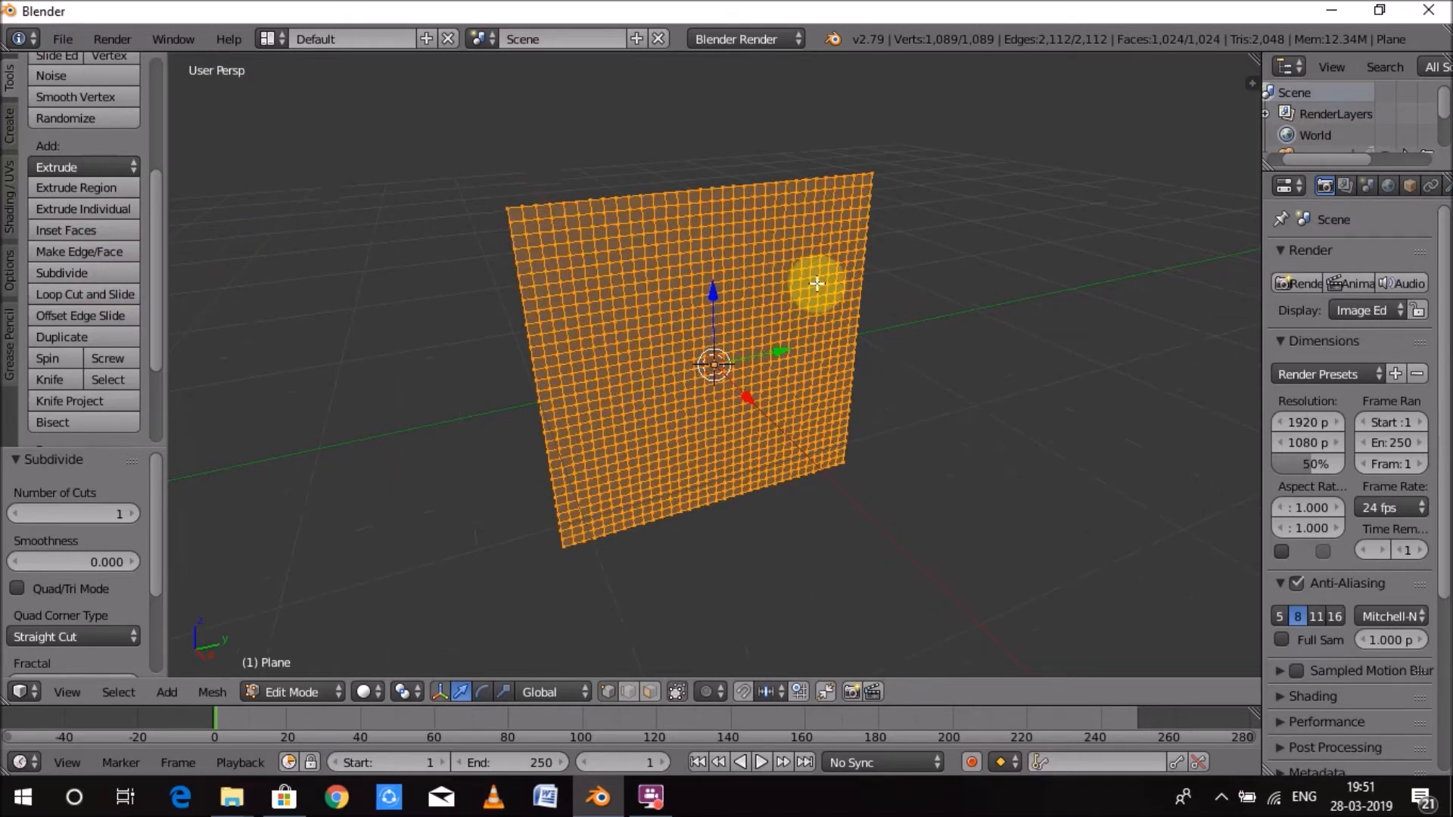
key("a")
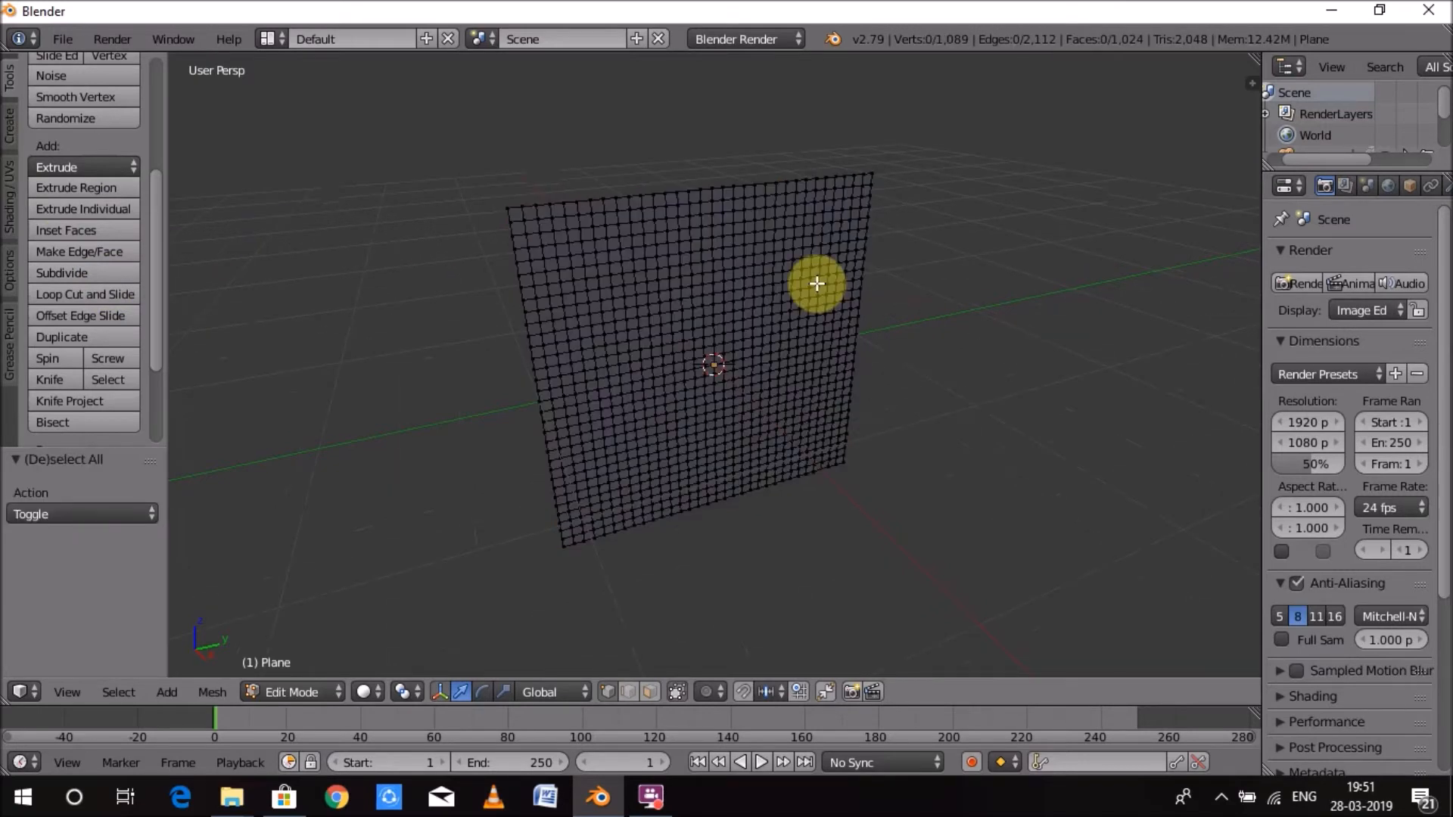
key("b")
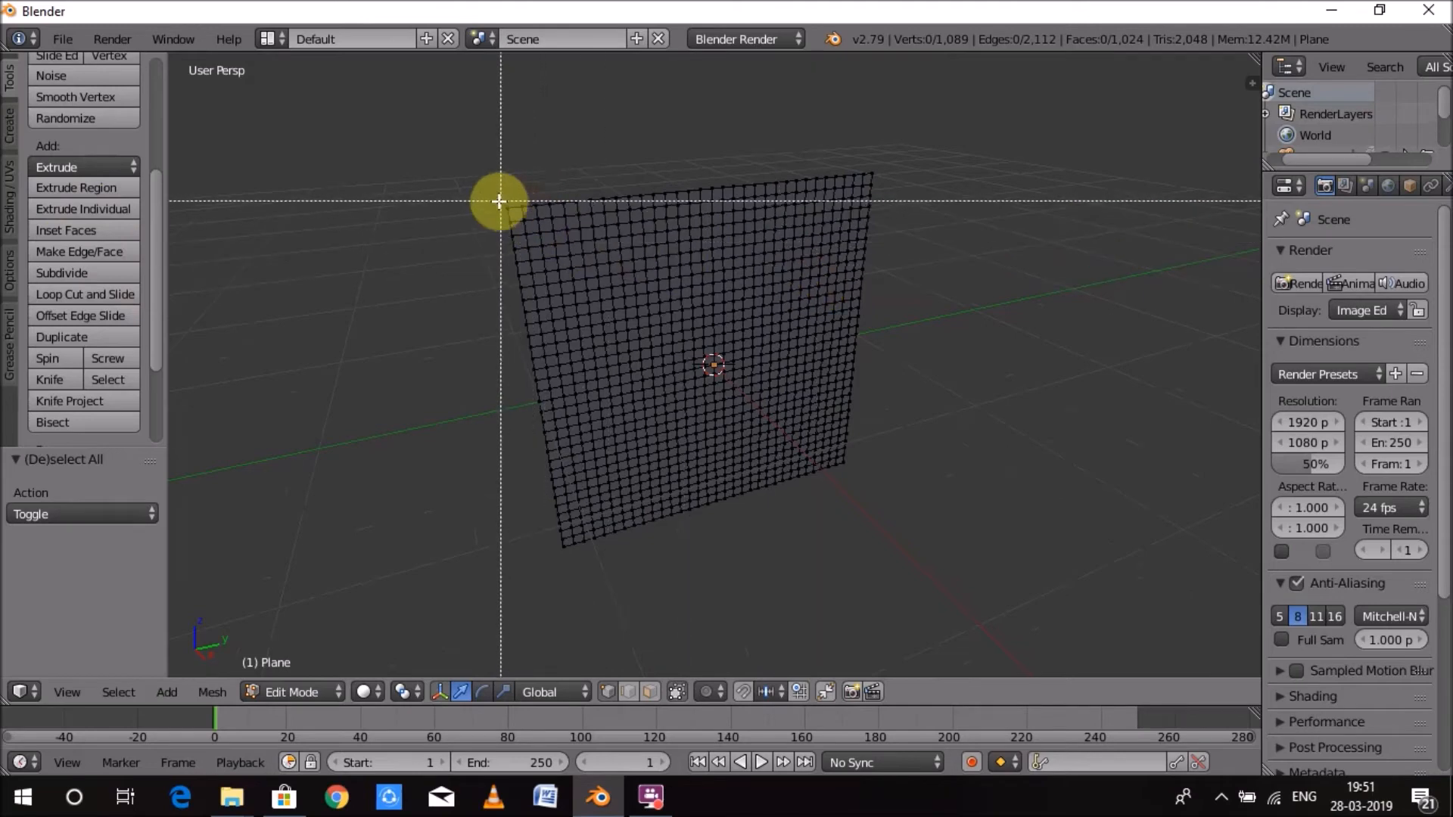
left_click_drag(497, 197, 519, 214)
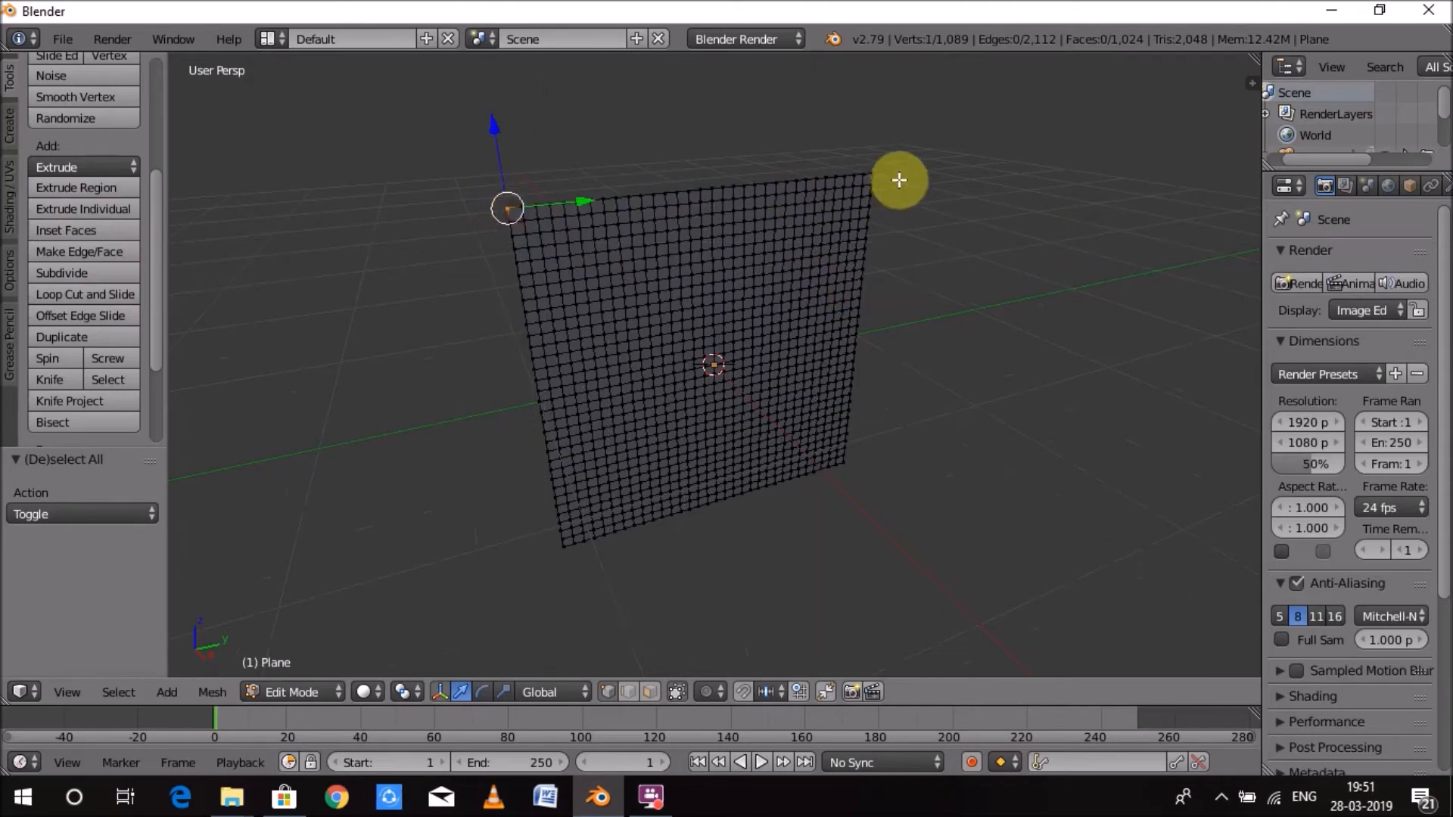
key("b")
left_click_drag(867, 168, 881, 180)
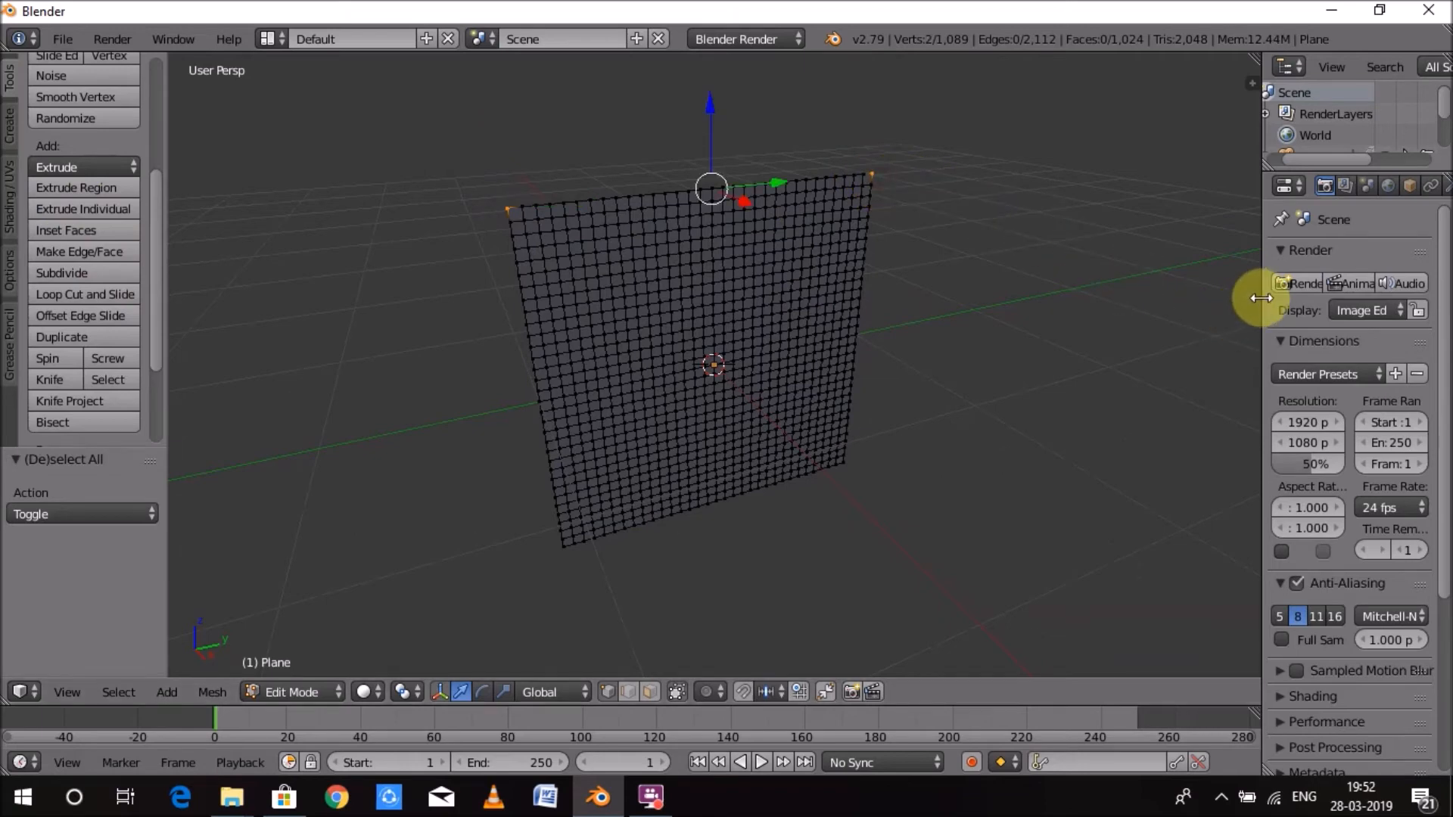
Widen the properties area and add a new vertex group to the plane's mesh data
left_click_drag(1261, 293, 1004, 315)
left_click(1222, 190)
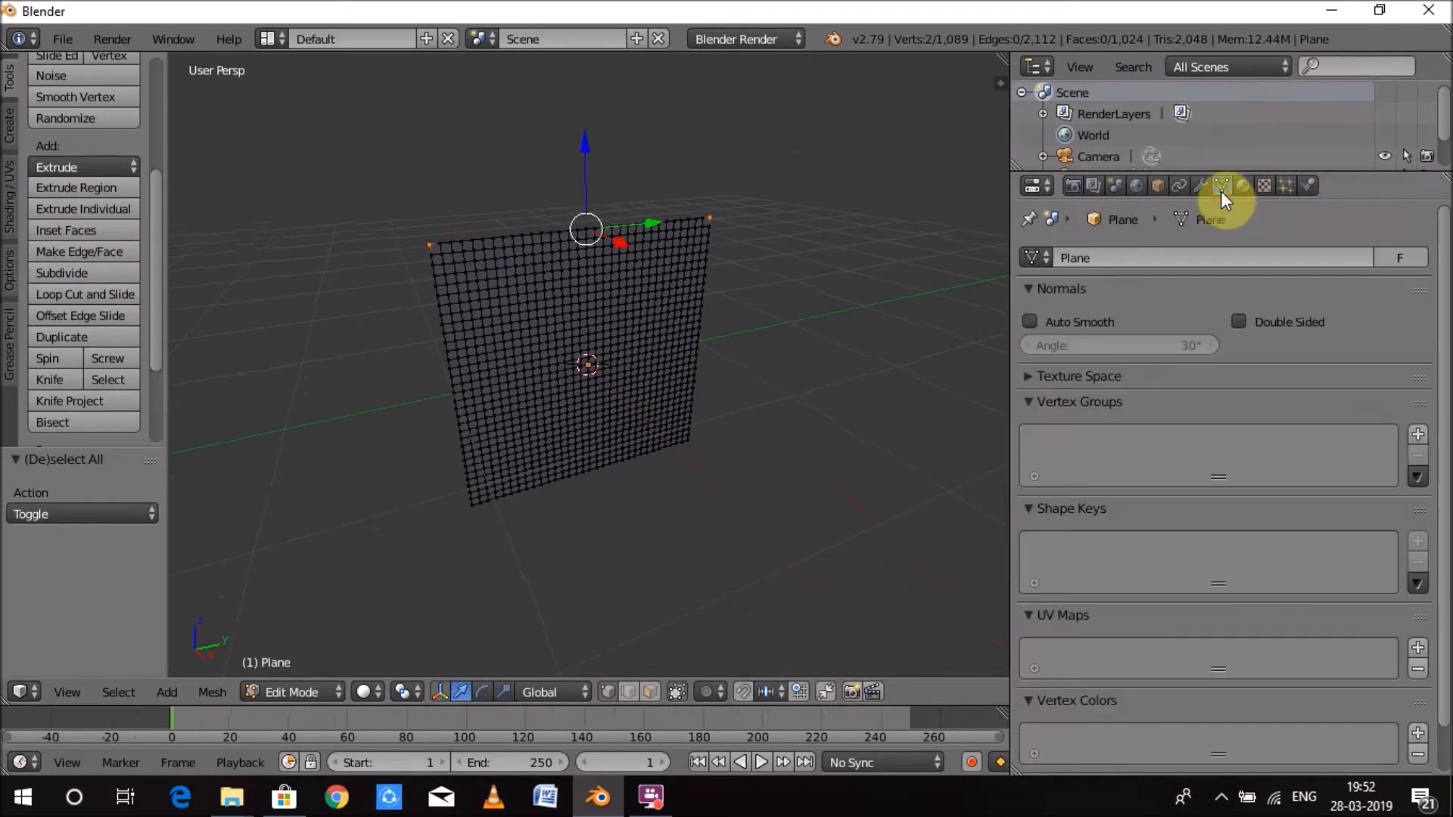
left_click(1418, 433)
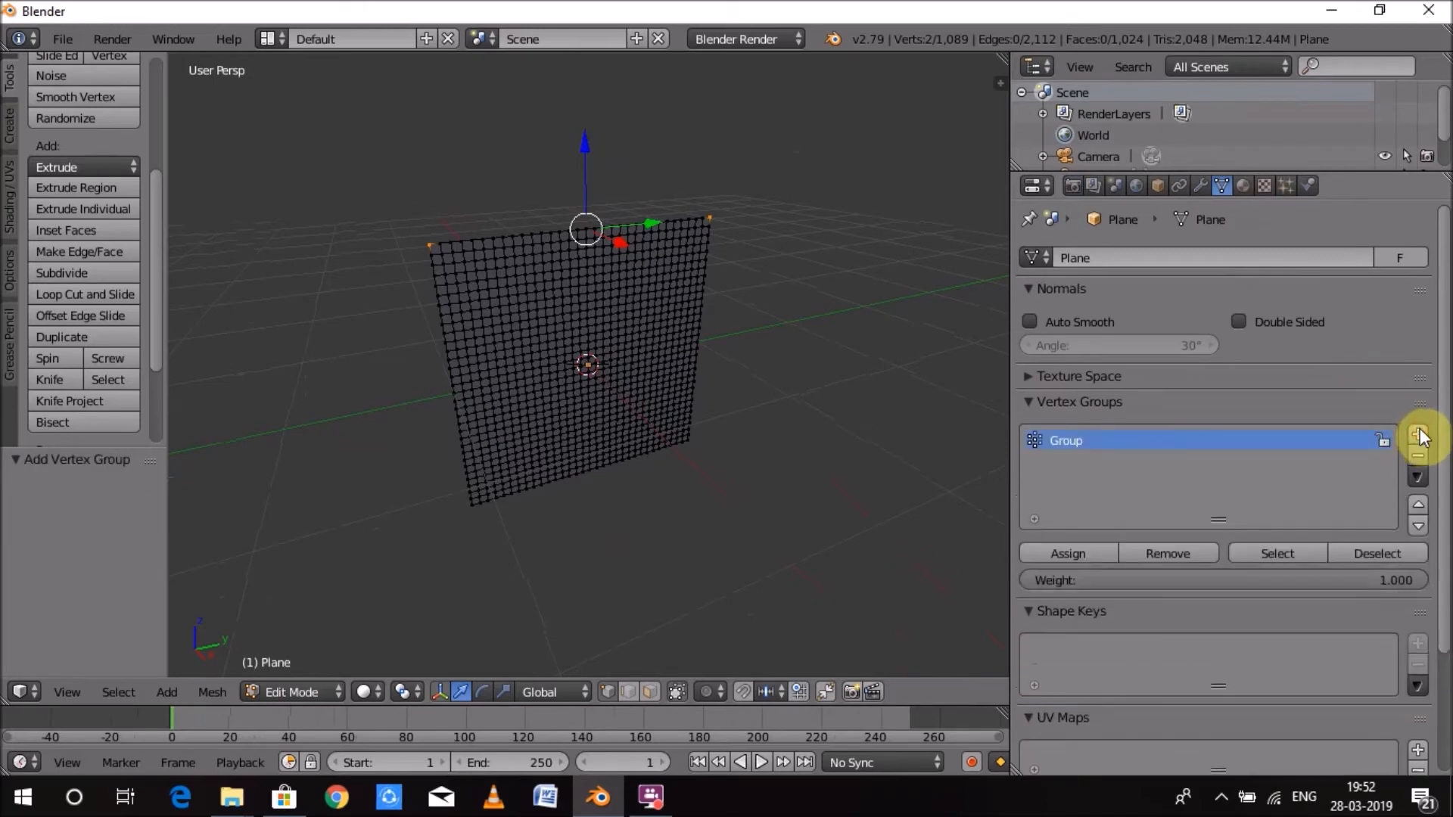
Assign the two selected corner vertices to the vertex group, return to Object Mode and shade the plane smooth
left_click(1094, 551)
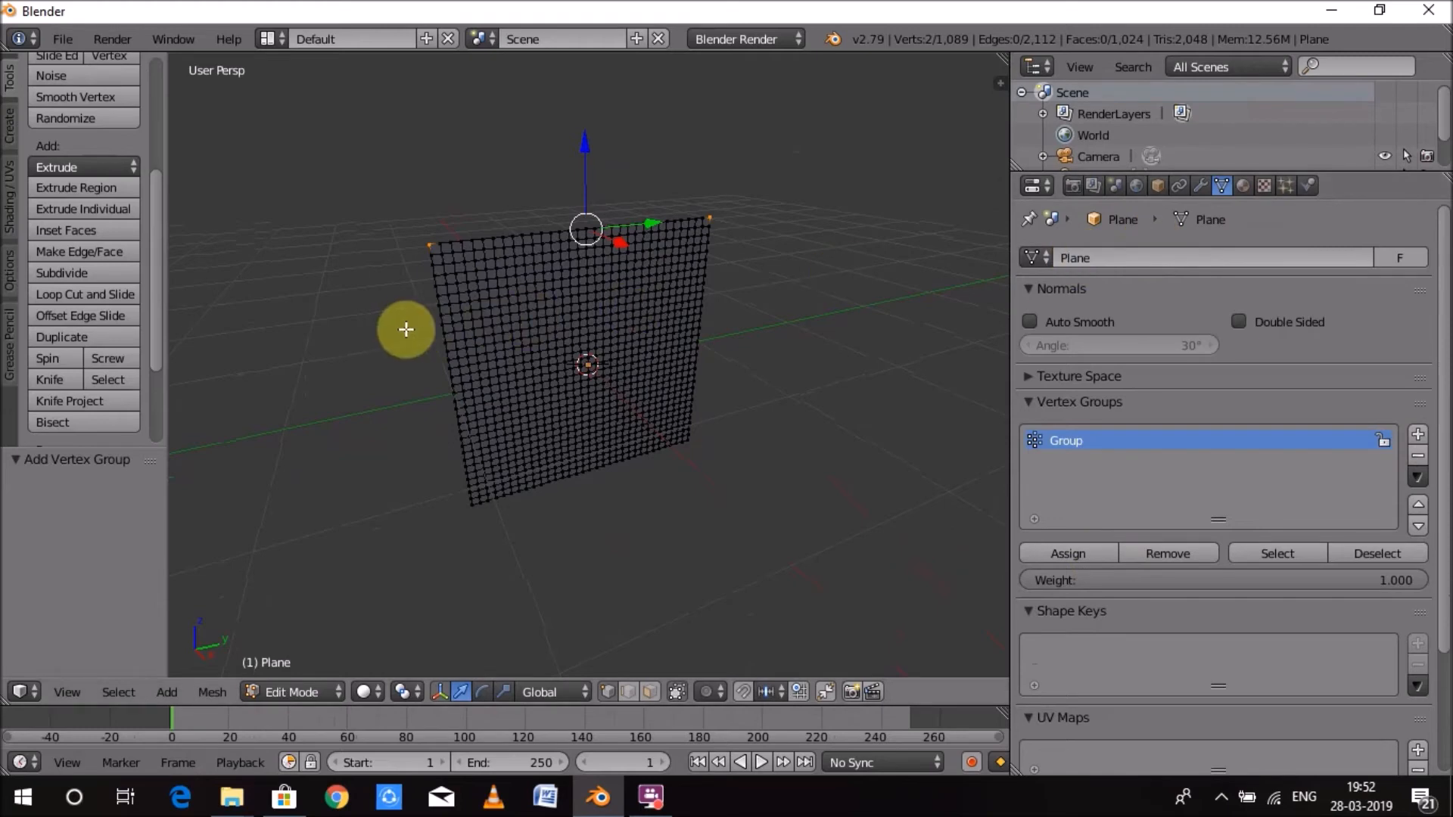
key("Tab")
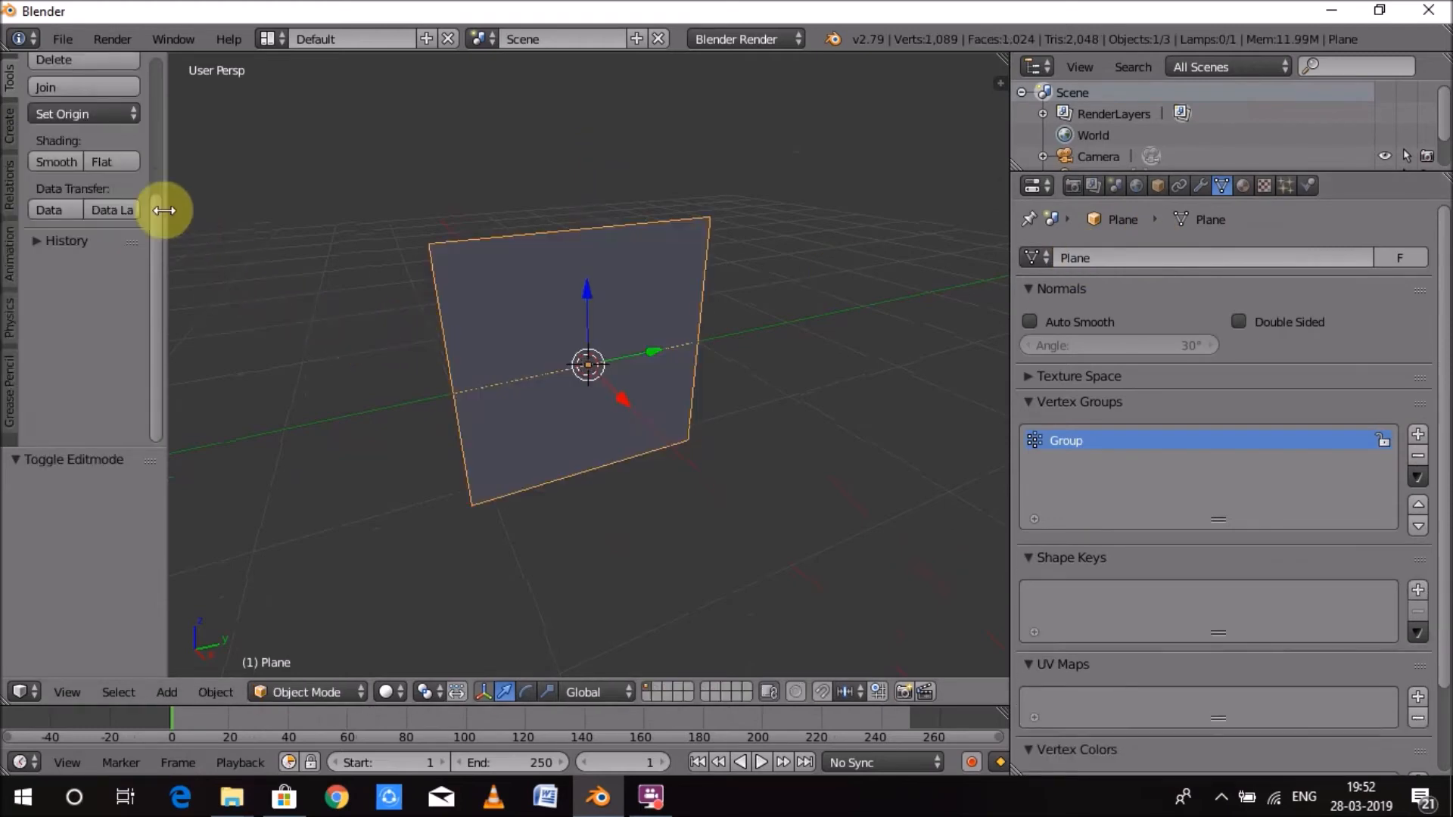
left_click(65, 166)
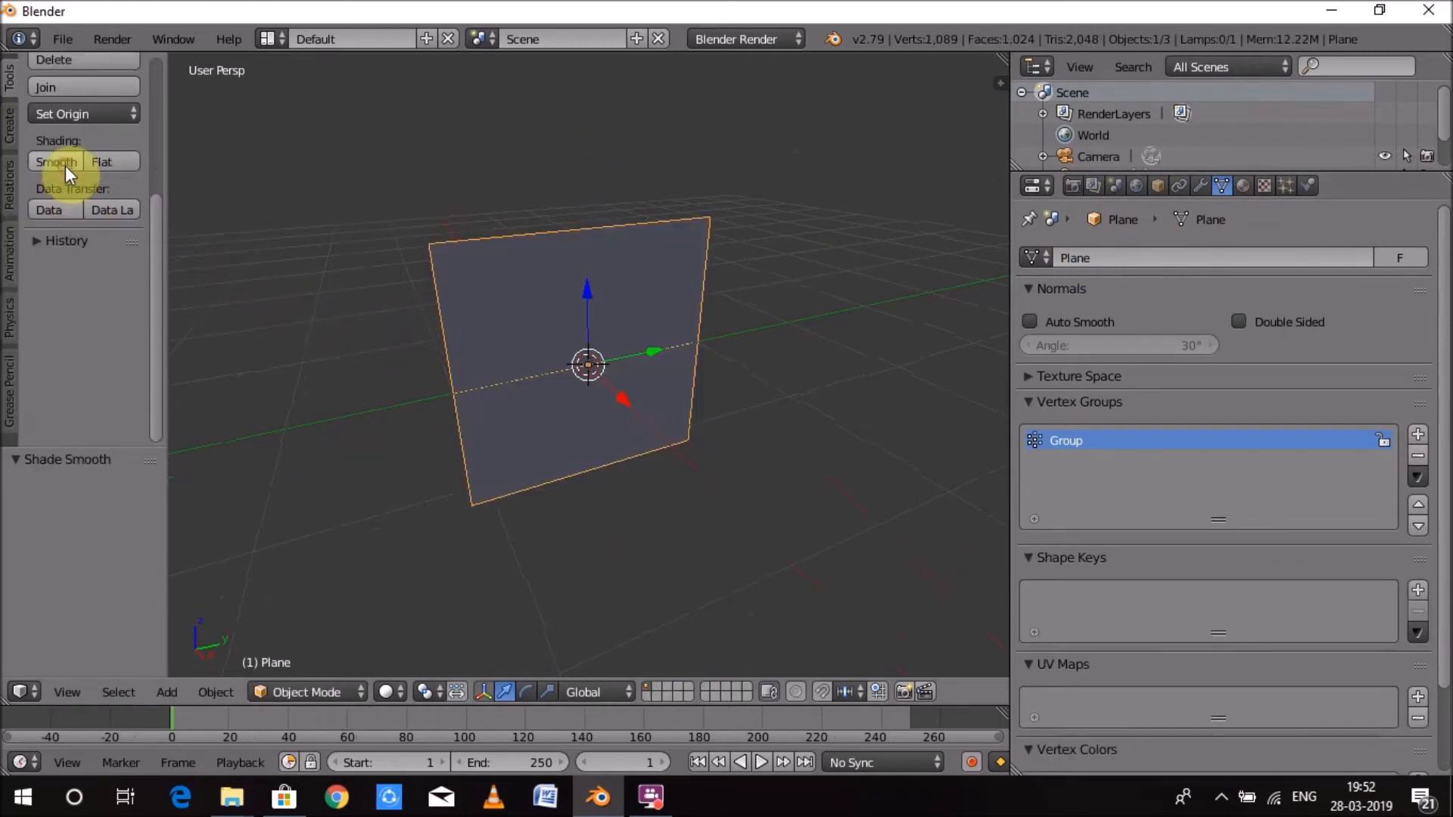
Add a Subdivision Surface modifier to the upright plane
left_click(1202, 186)
left_click(1127, 258)
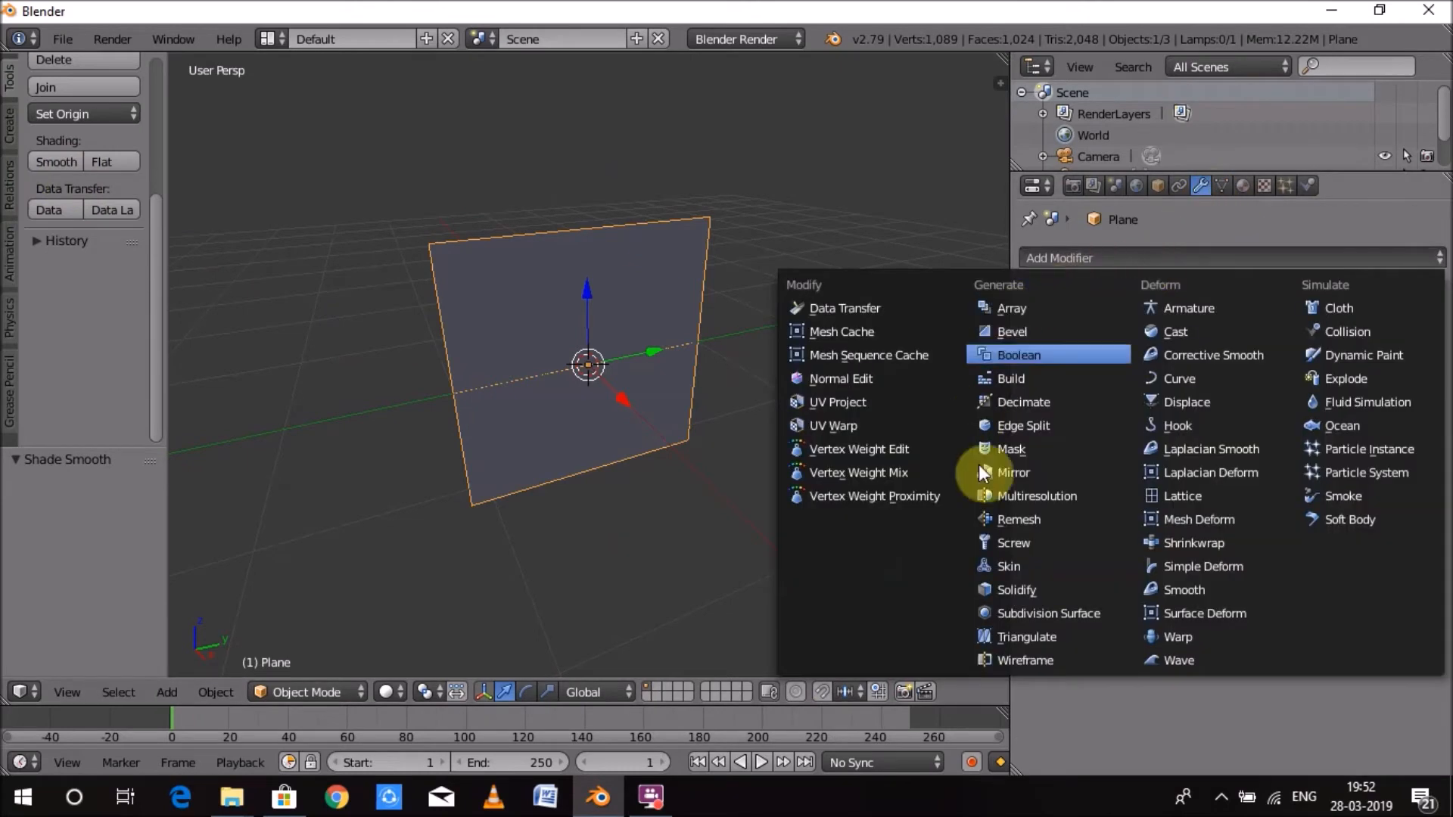
left_click(1033, 612)
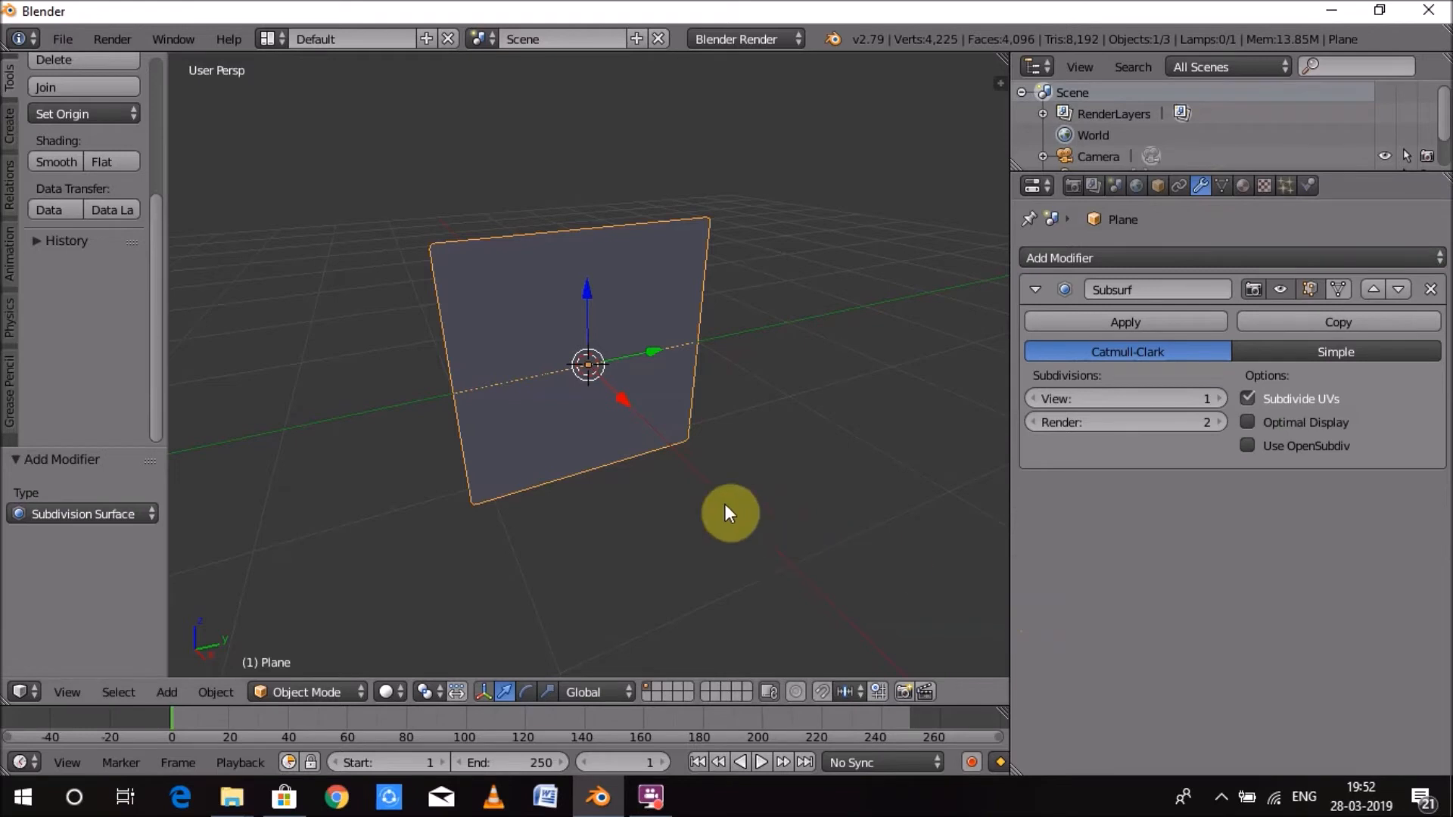
Enable Cloth physics on the upright plane and apply the Silk preset
left_click(1308, 186)
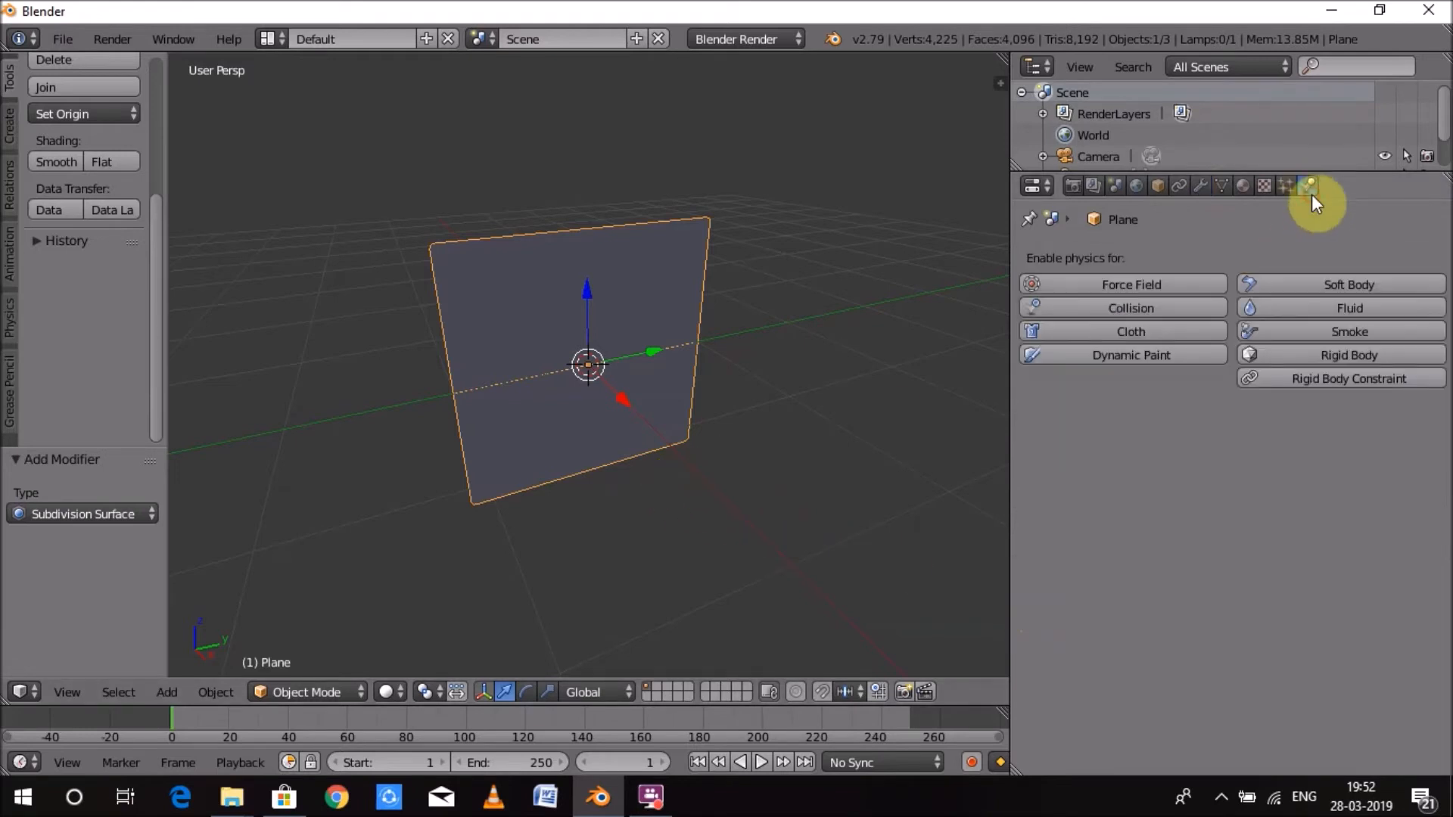
left_click(1191, 338)
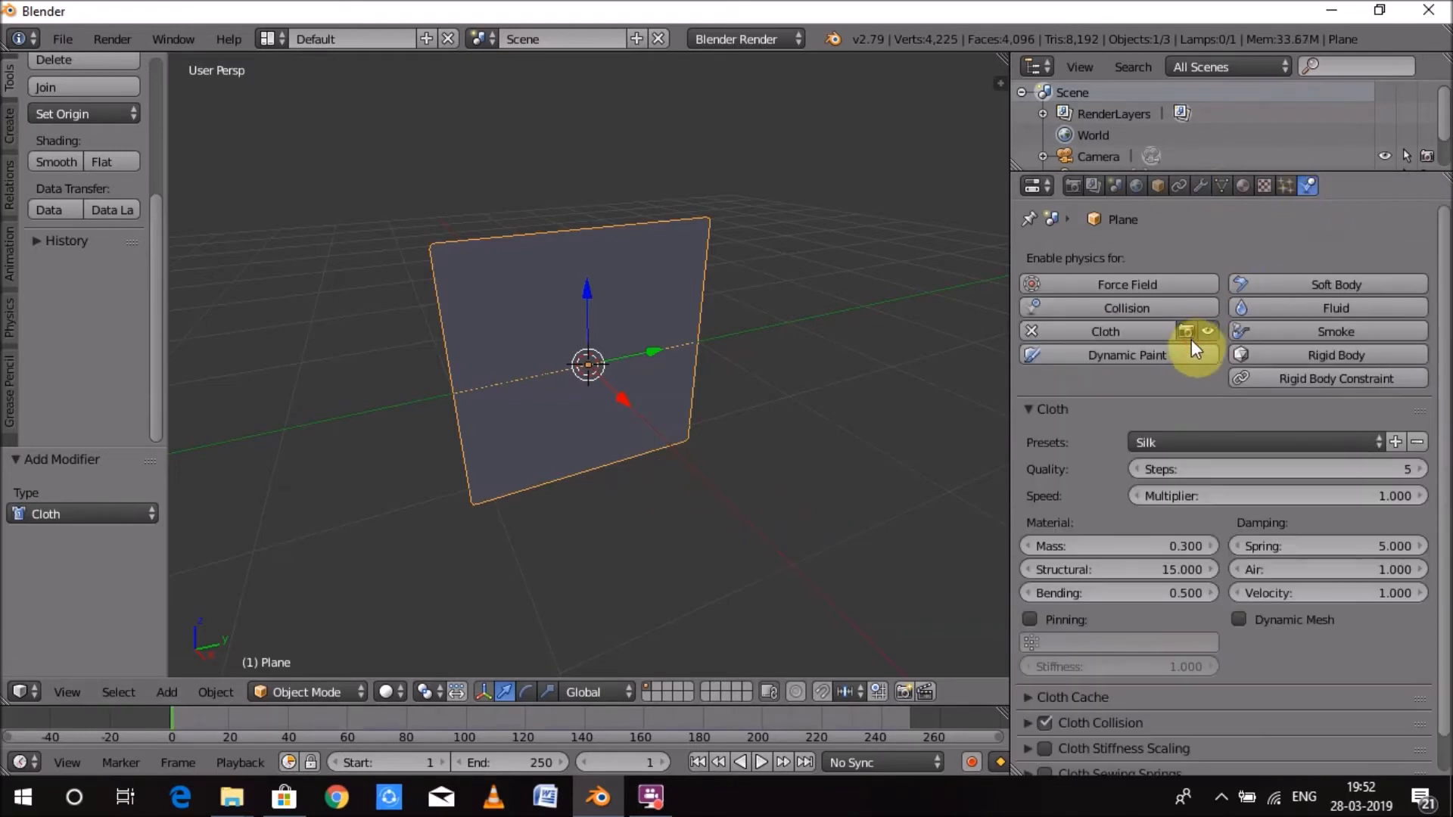
left_click(1196, 437)
left_click(1174, 551)
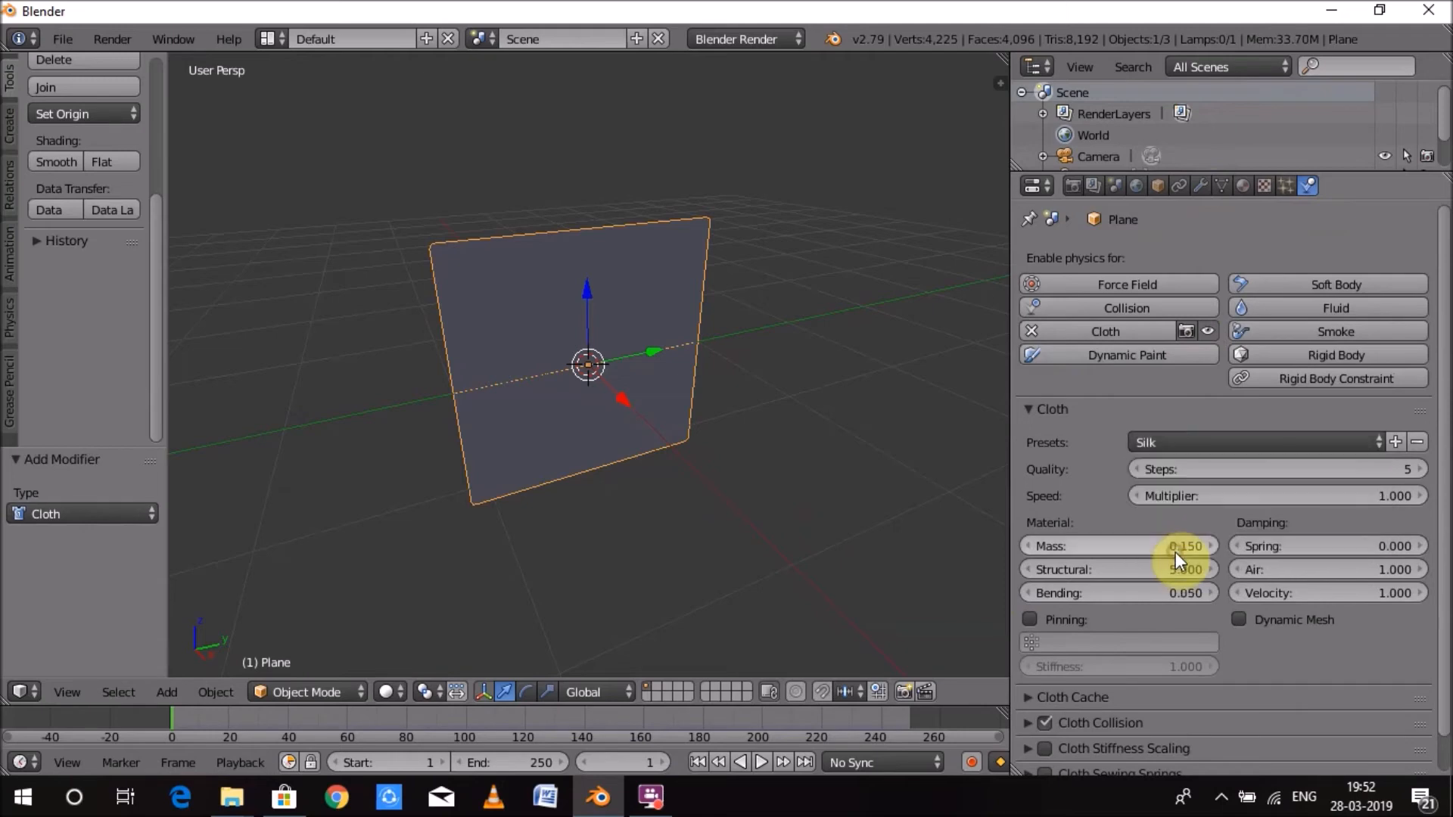
Turn on pinning for the cloth and use the vertex group named Group as the pin group
left_click(1030, 619)
left_click(1036, 639)
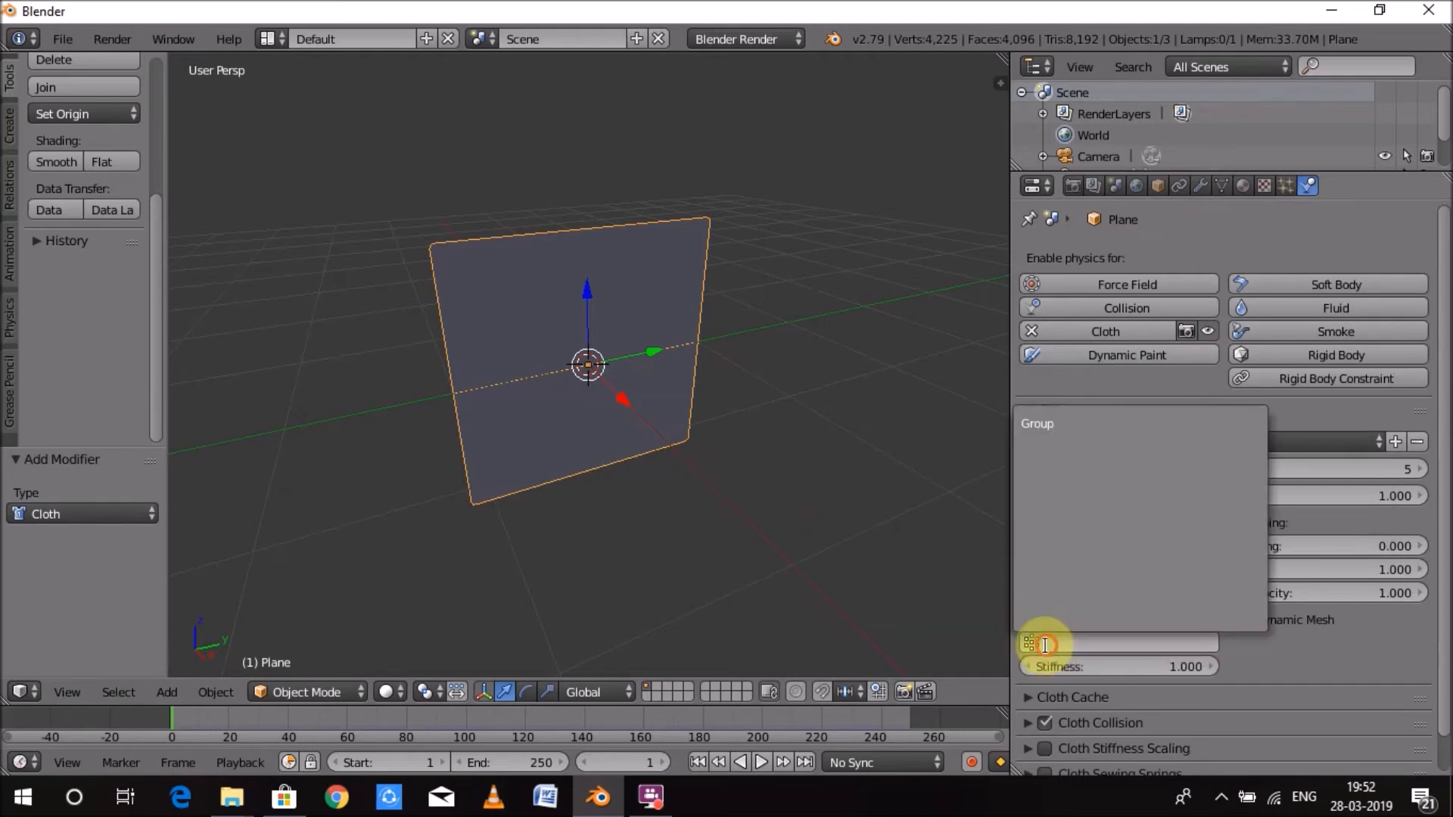
left_click(1058, 423)
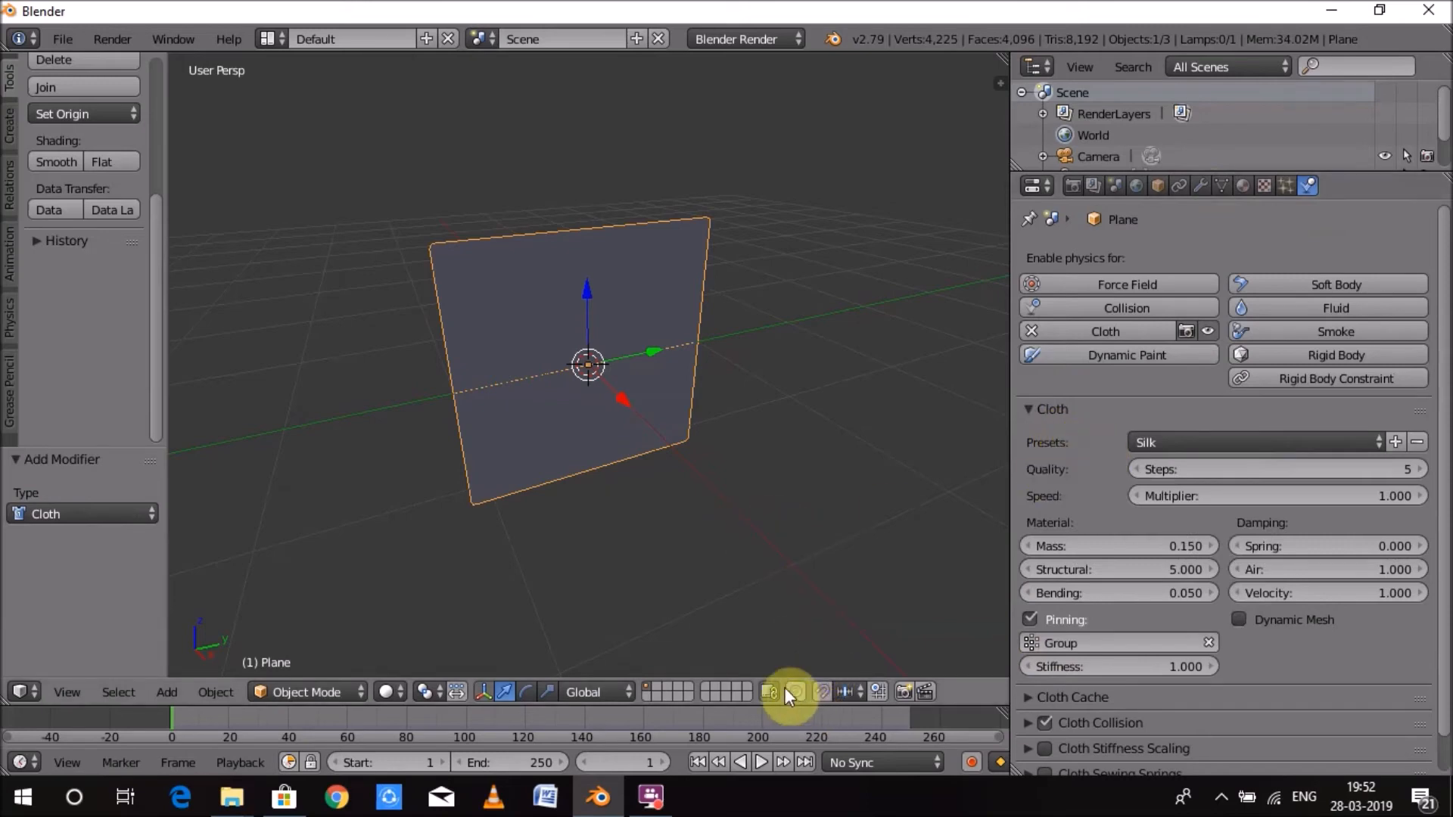
Deselect everything and add a Wind force field to the scene
key("a")
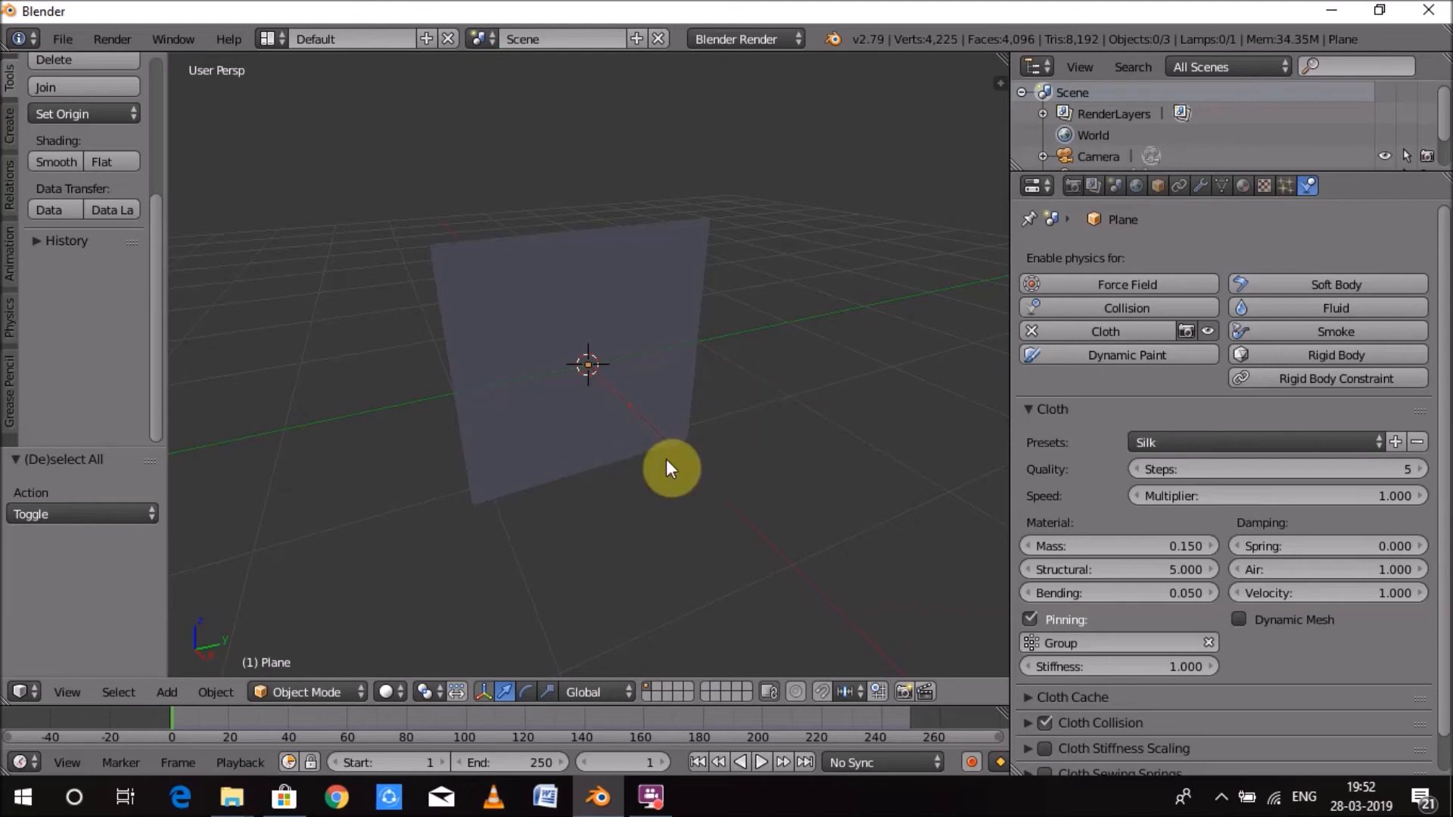
left_click(159, 692)
mouse_move(236, 389)
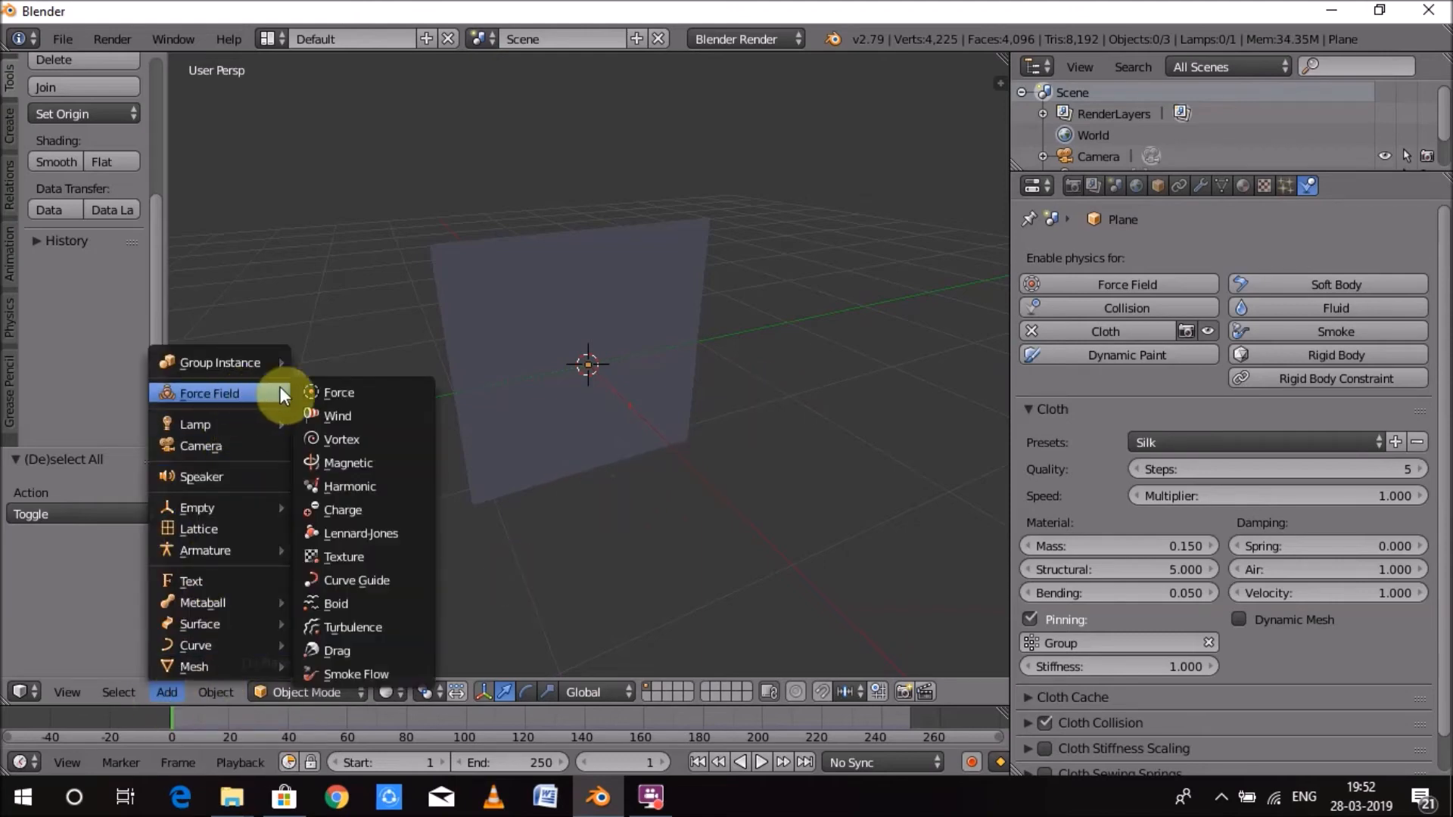
left_click(320, 417)
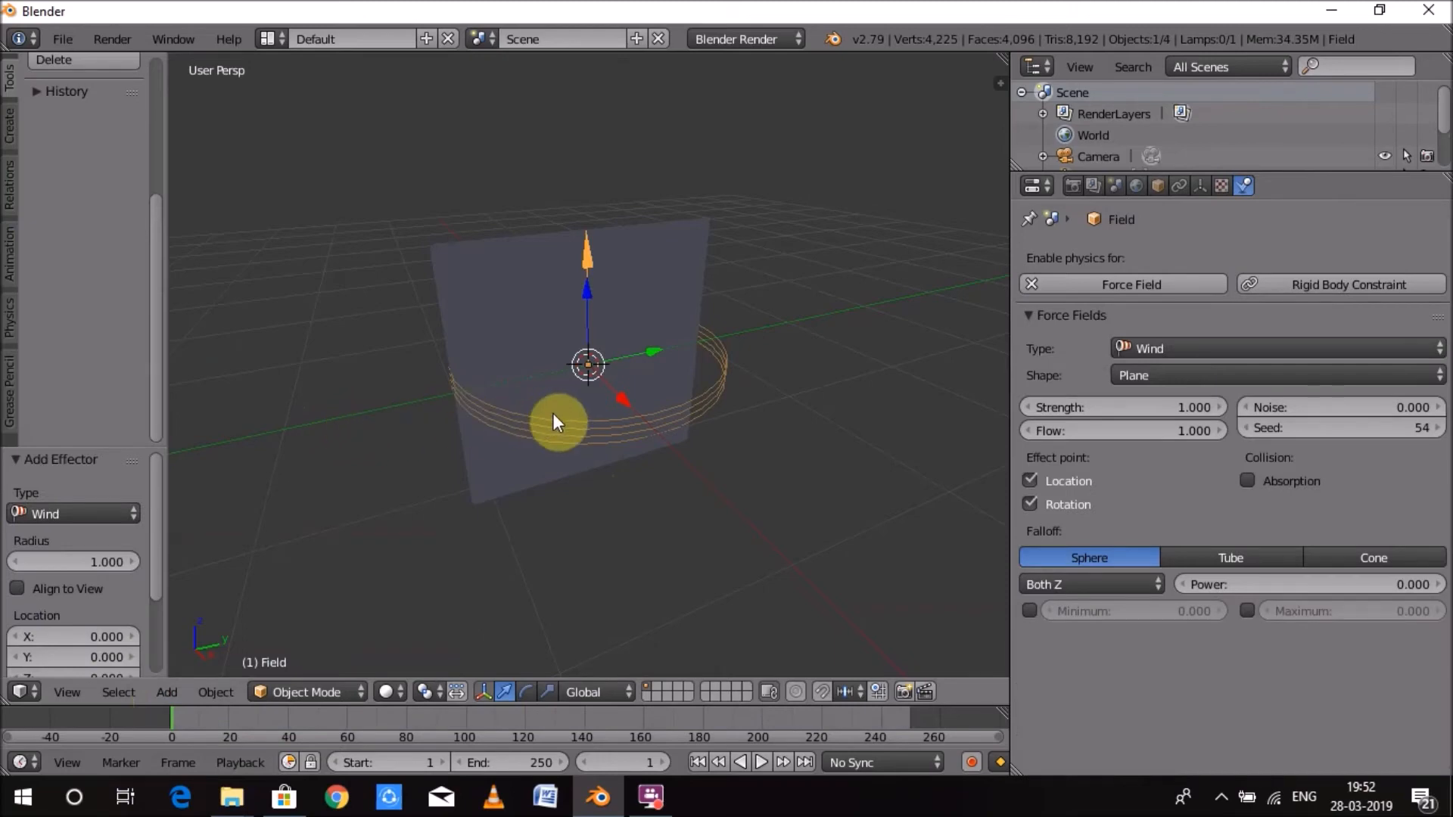
Rotate the wind field 90° about the Y axis so it blows toward the cloth
key("r")
key("y")
key("9")
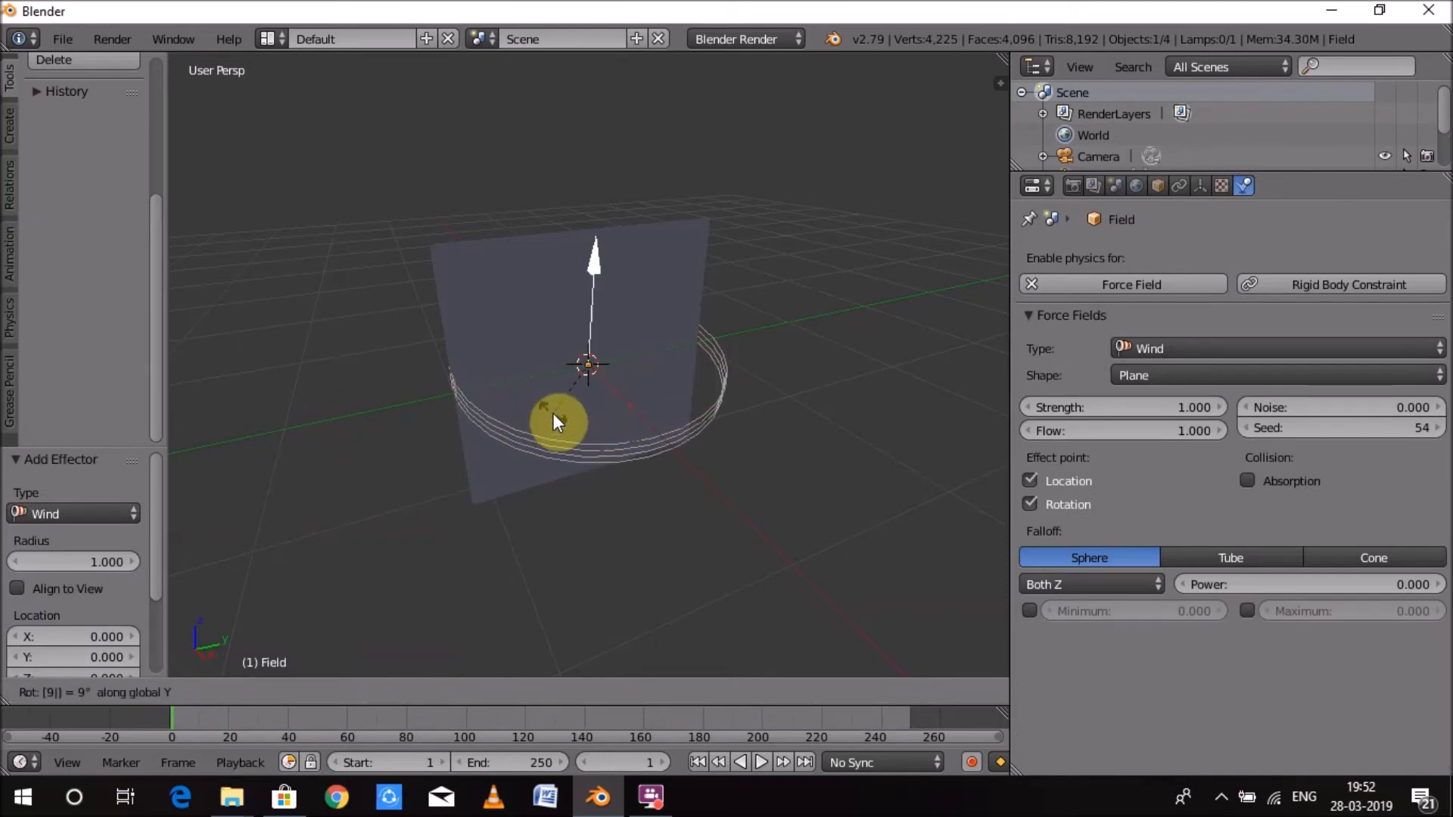
key("0")
key("Return")
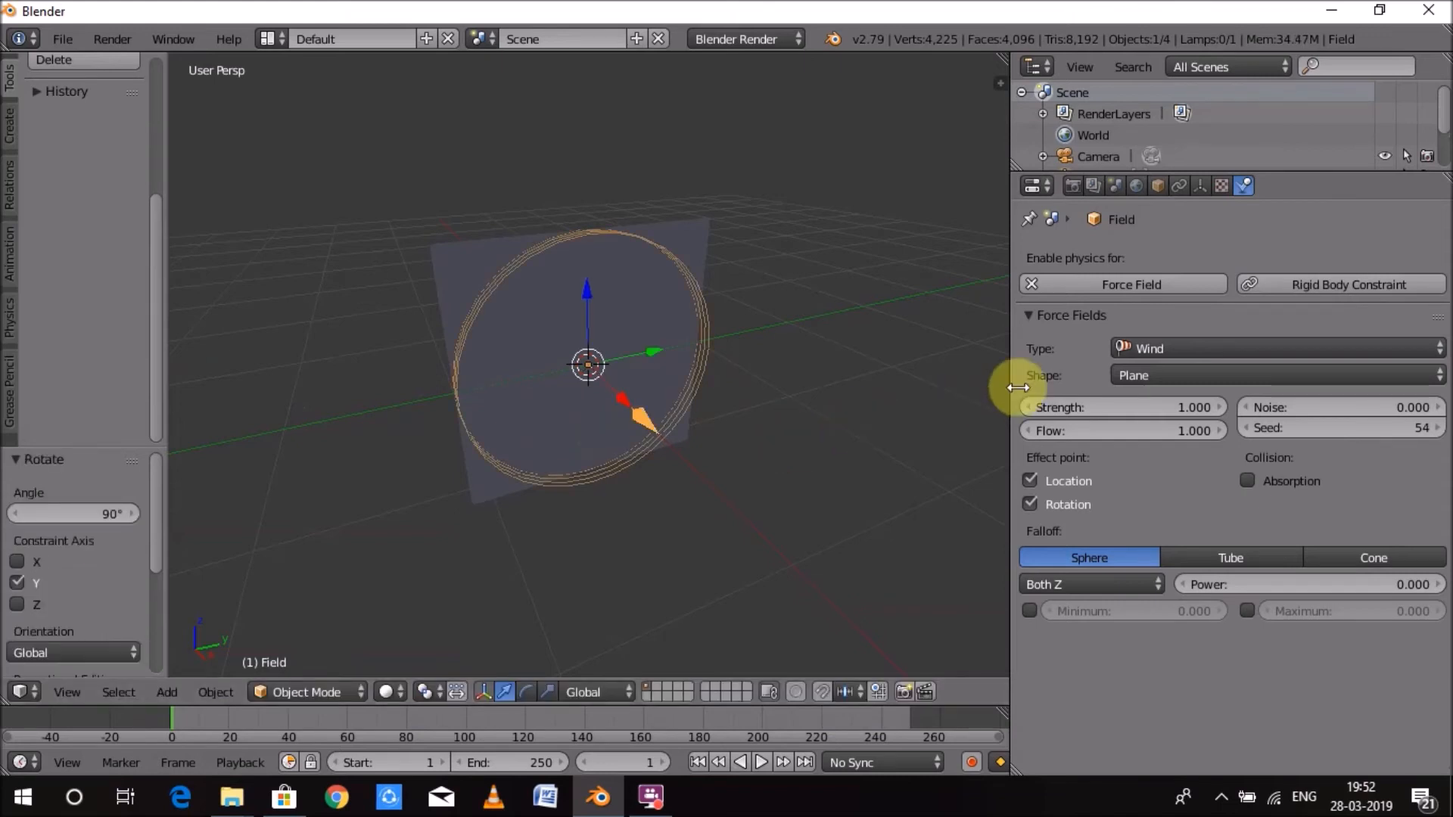
Set the wind field's strength to 500
left_click(1163, 401)
type("500")
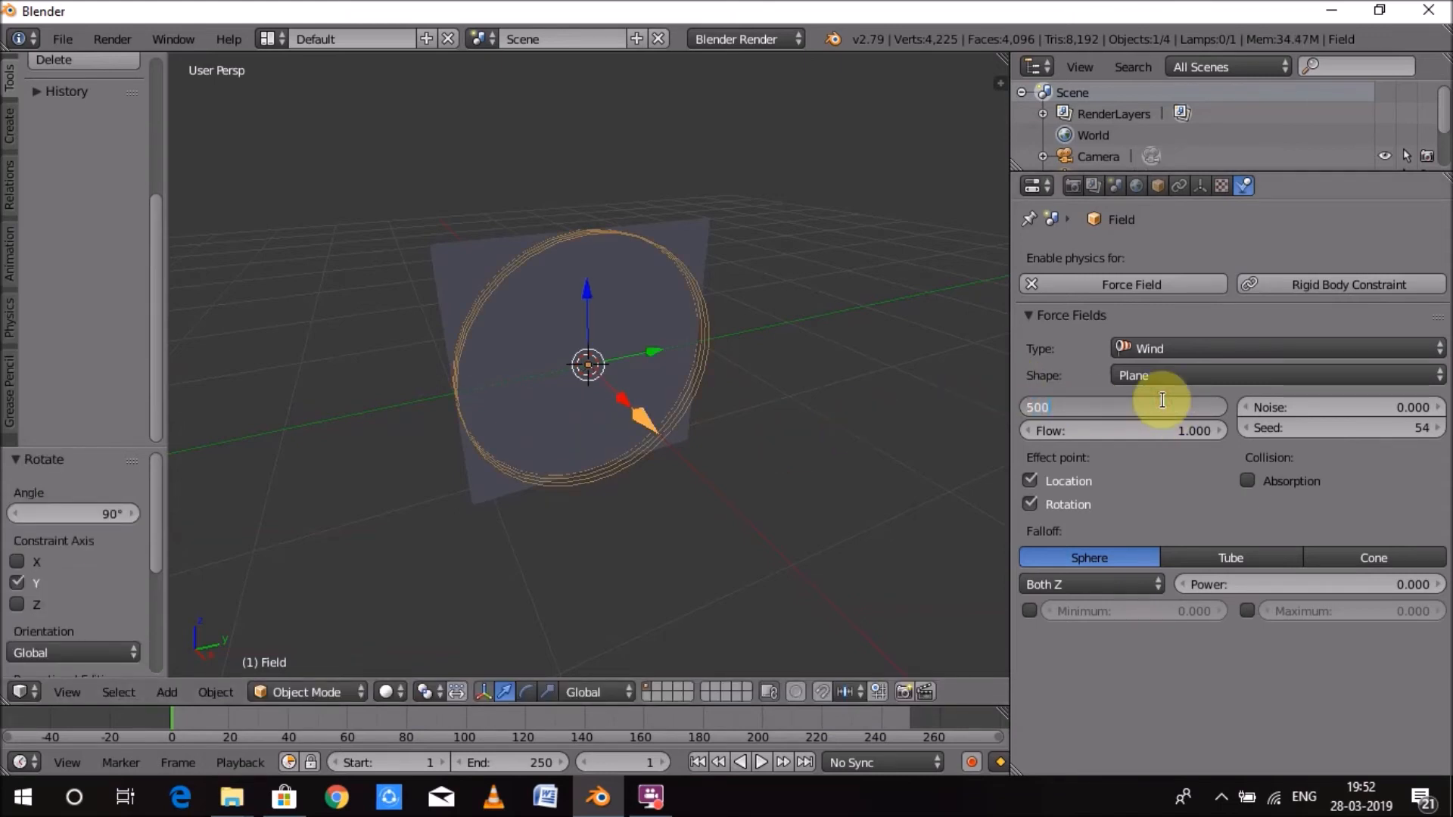
key("Return")
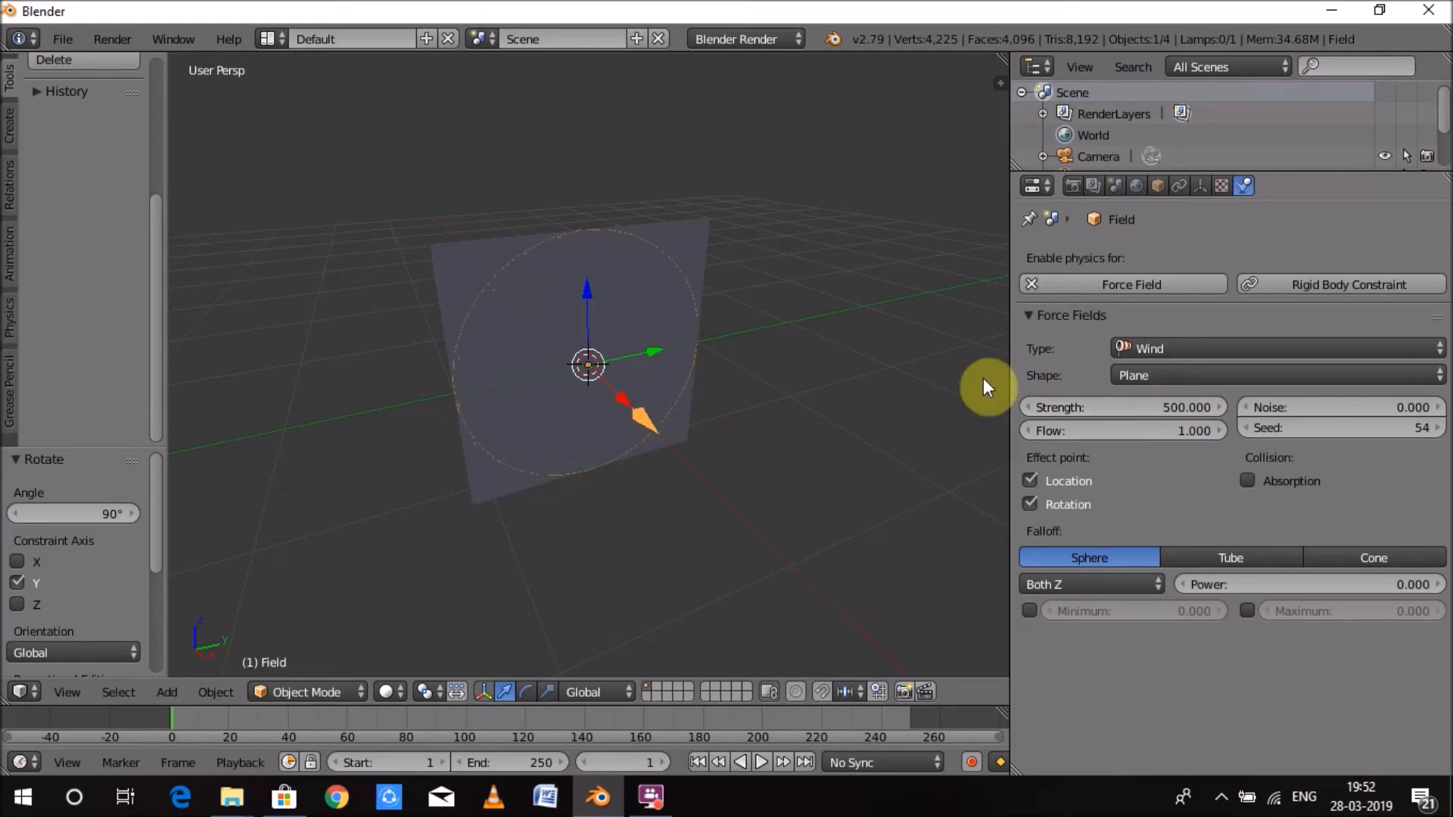
Move the wind field about 0.5 units in the negative X direction, behind the cloth plane
middle_click_drag(698, 356, 816, 357)
left_click(715, 376)
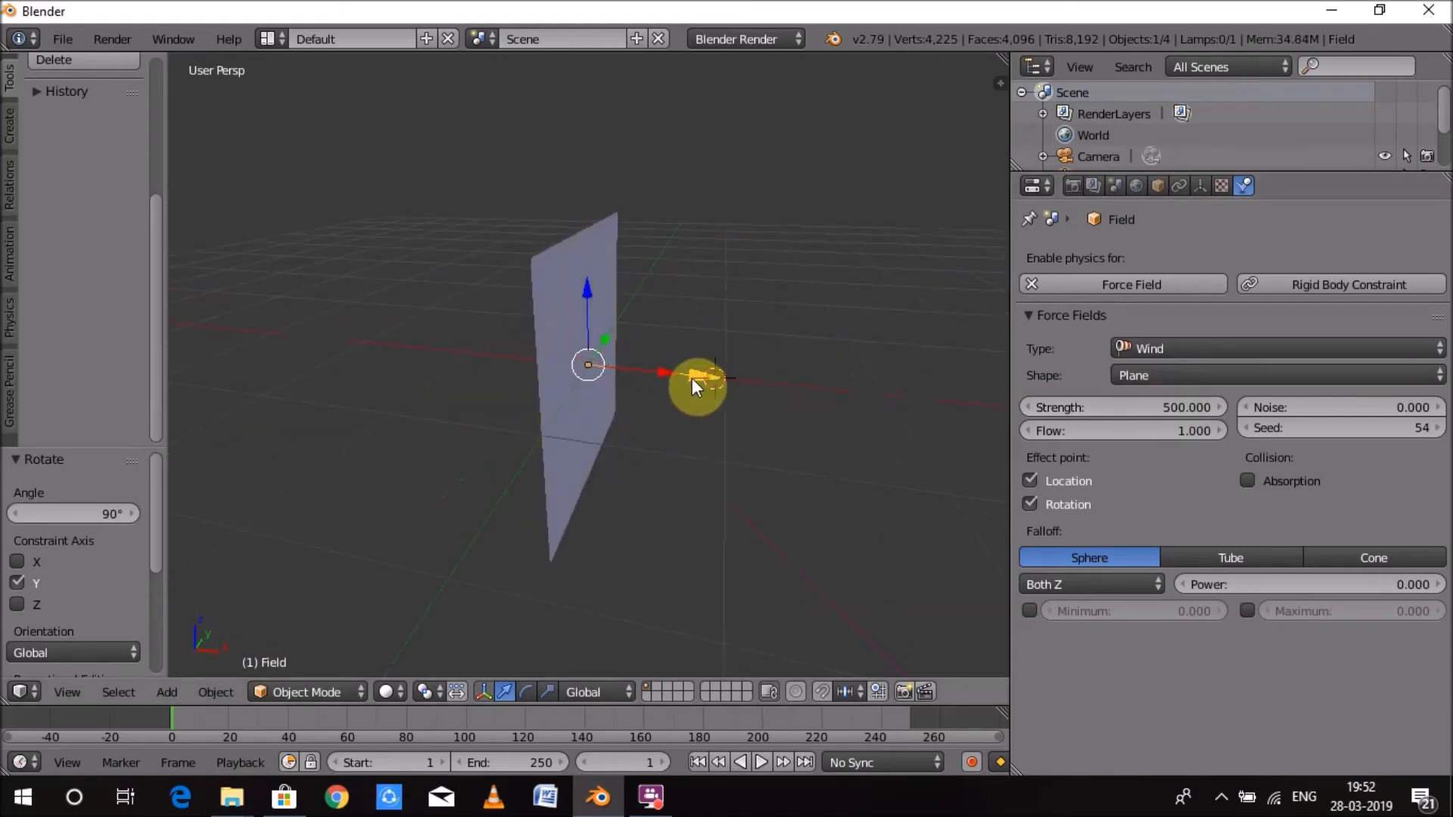
left_click_drag(671, 371, 607, 371)
scroll(781, 343, "down", 1)
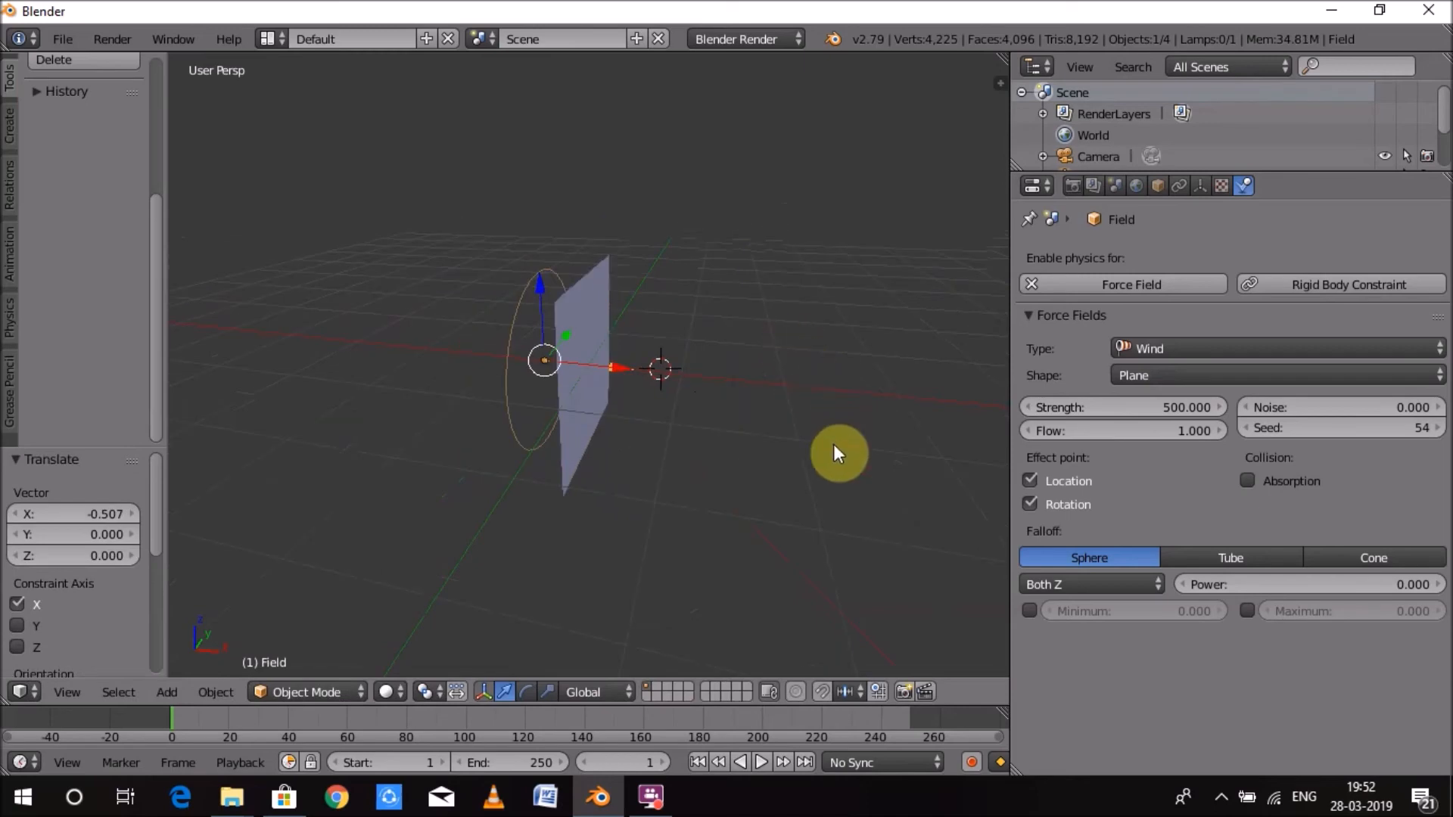
Play the animation to preview the wind on the pinned cloth, stop it and return to the first frame
left_click(761, 760)
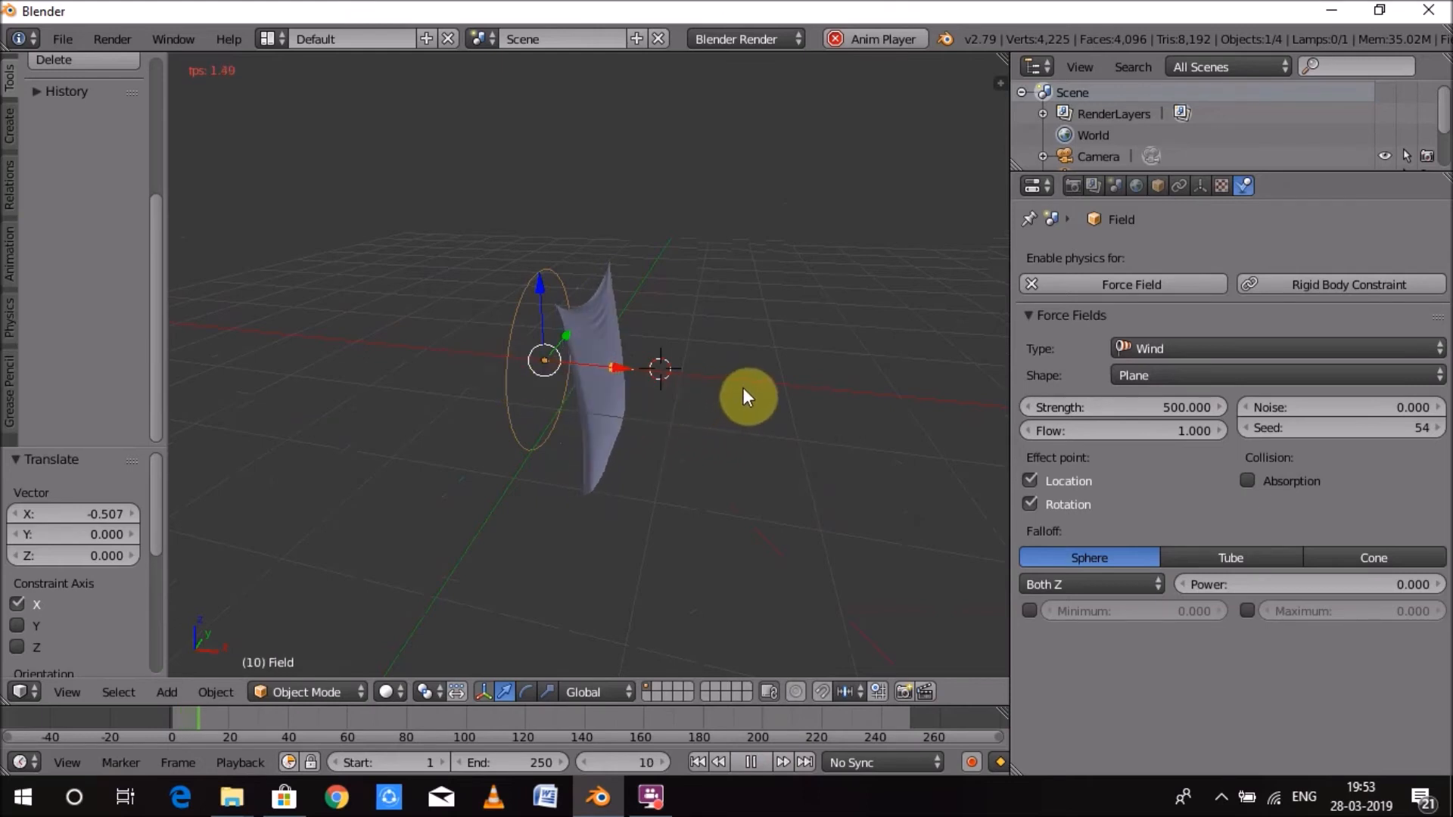
left_click(736, 764)
left_click(697, 761)
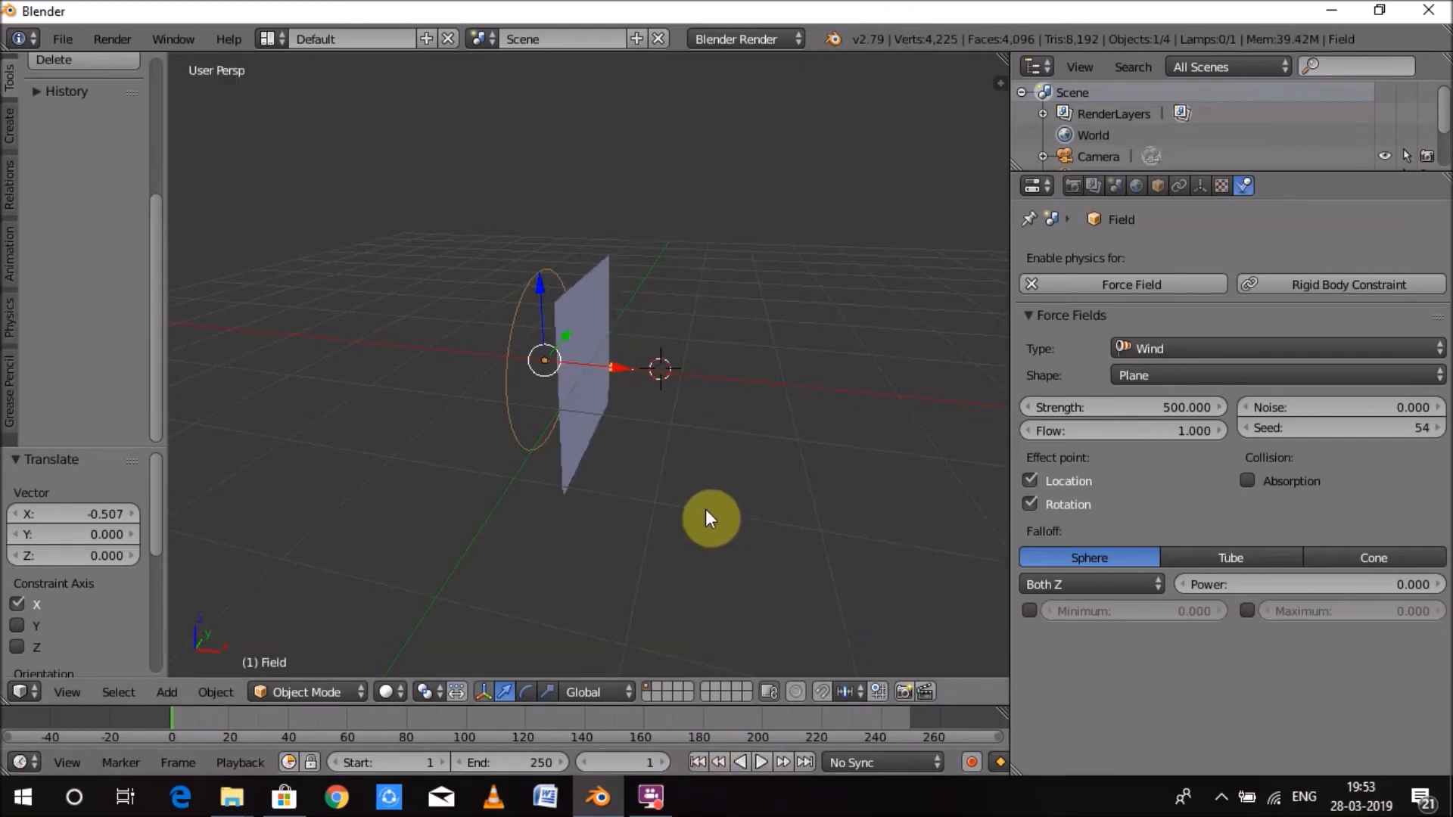
Add a second plane as the ground and scale it by 6
left_click(165, 691)
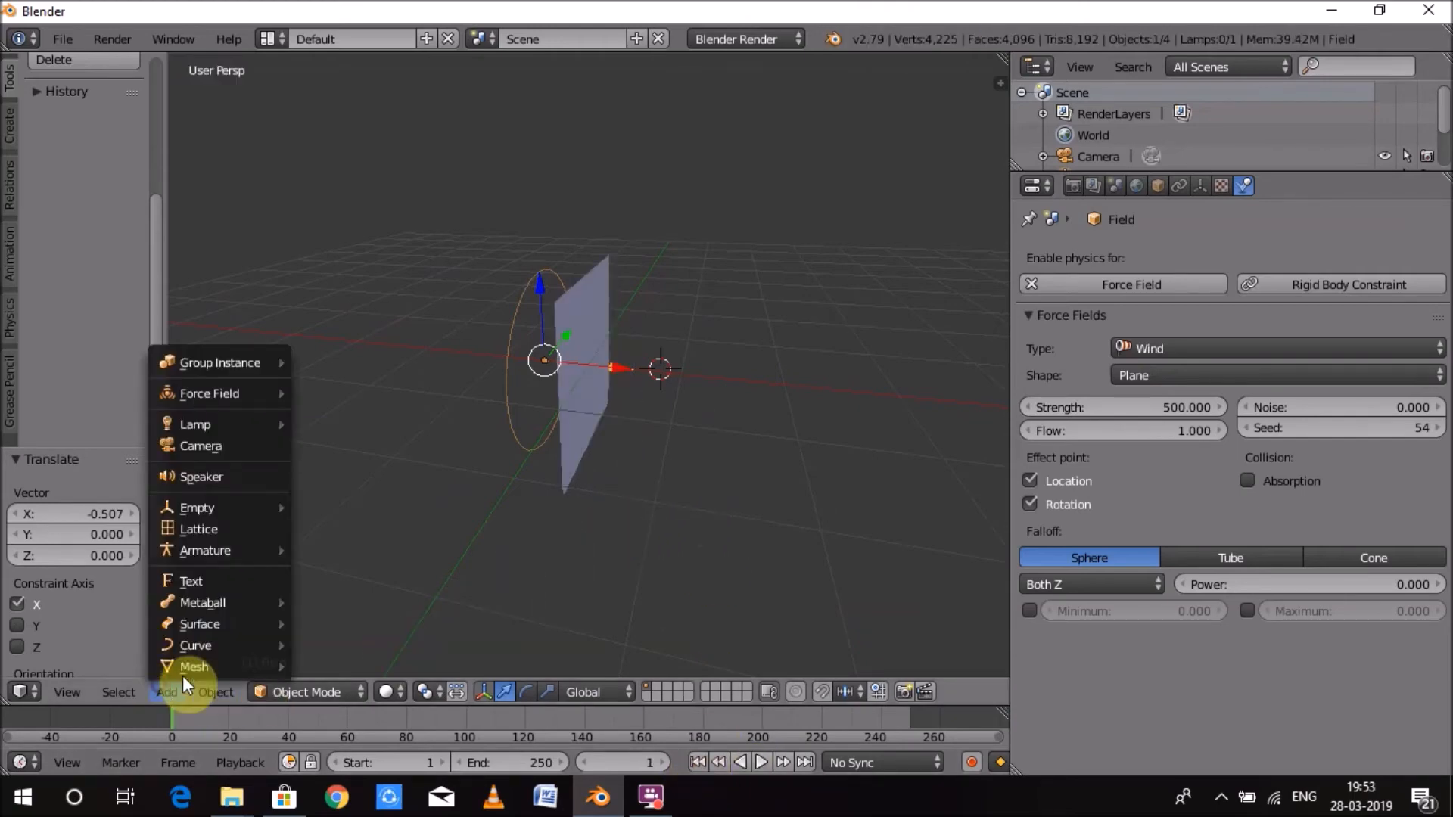
mouse_move(199, 665)
left_click(329, 465)
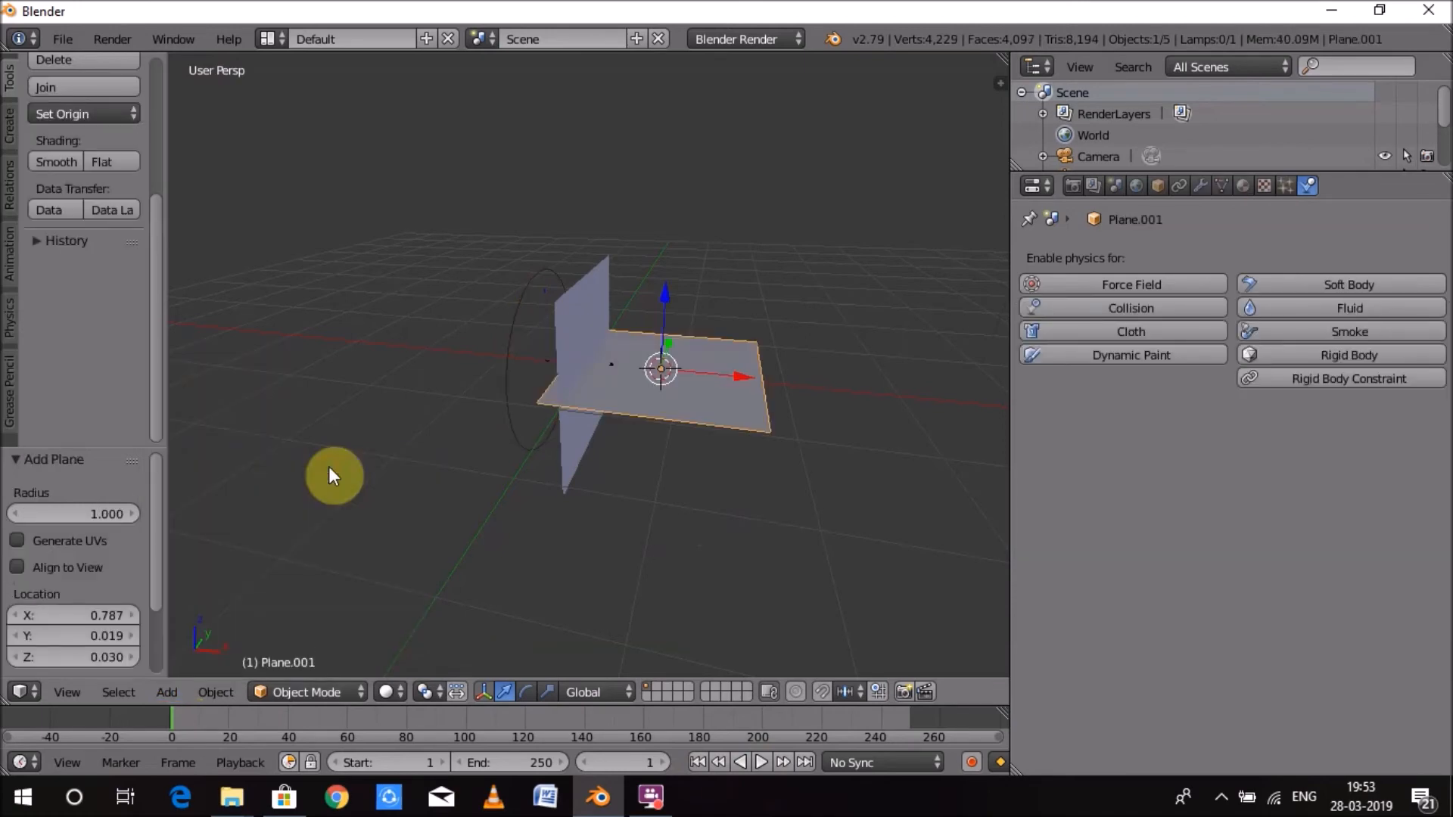
type("s6")
key("Return")
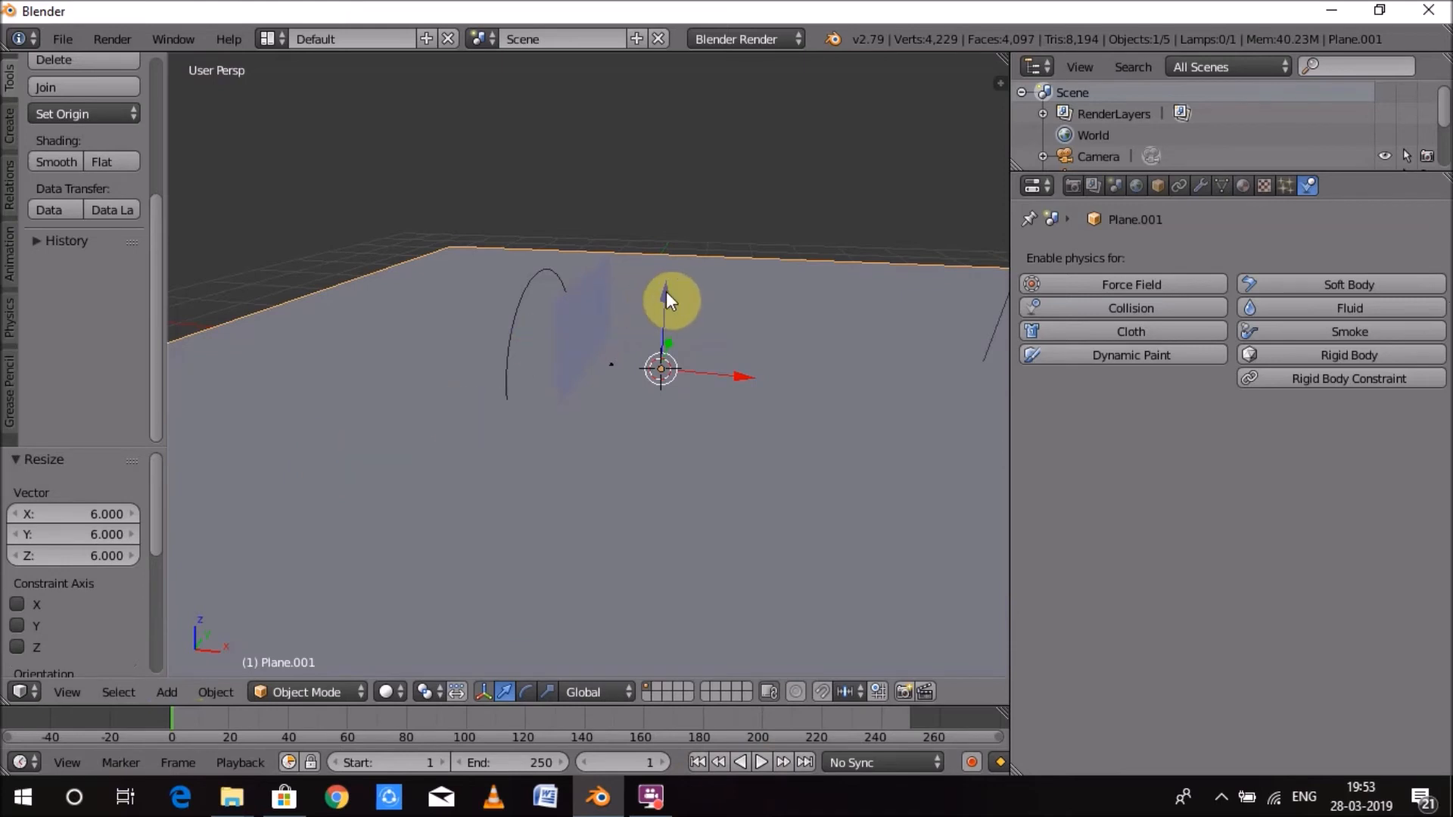
Lower the ground plane about 2.2 units along the Z axis, beneath the cloth
key("g")
key("z")
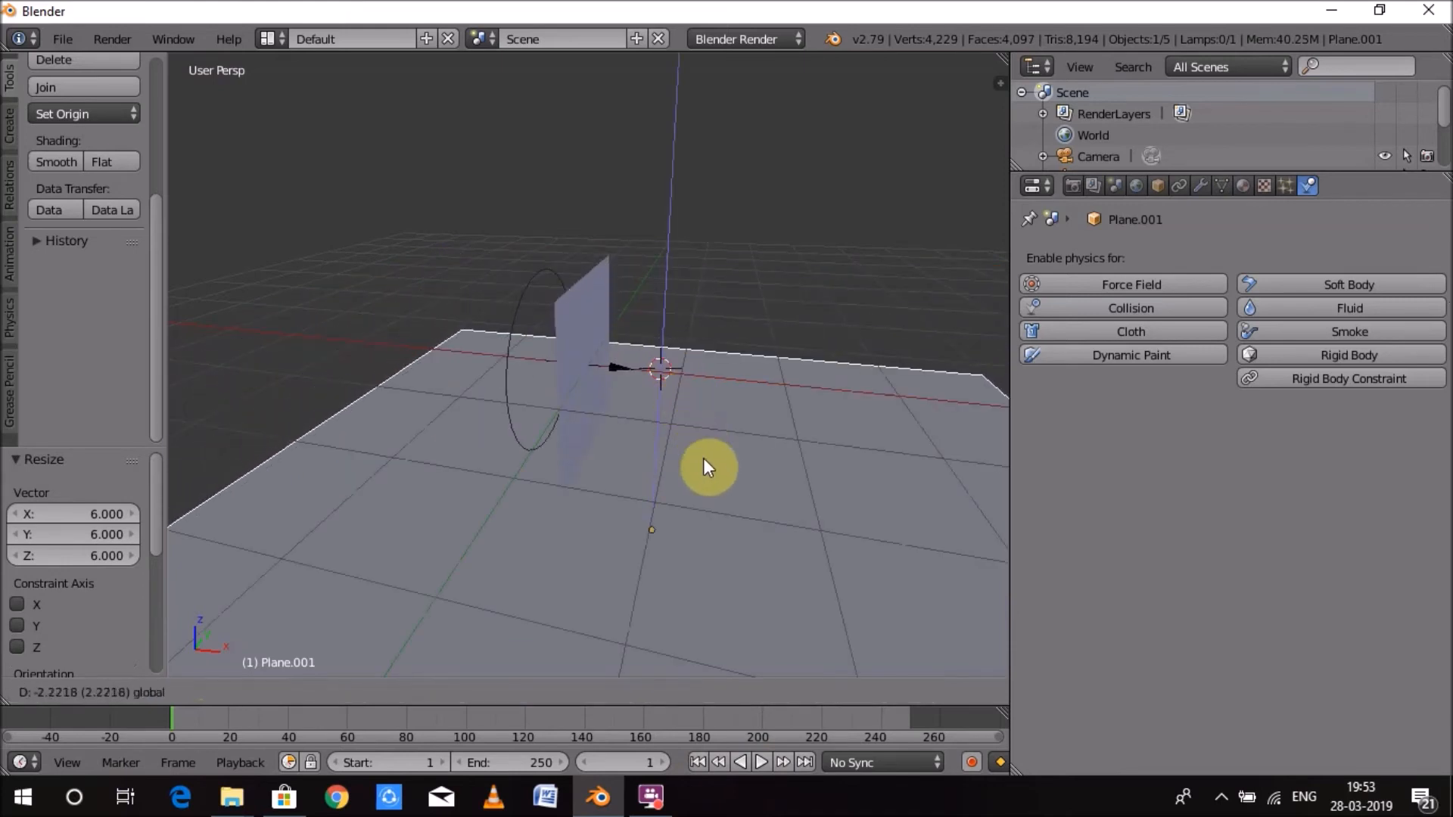
left_click(704, 459)
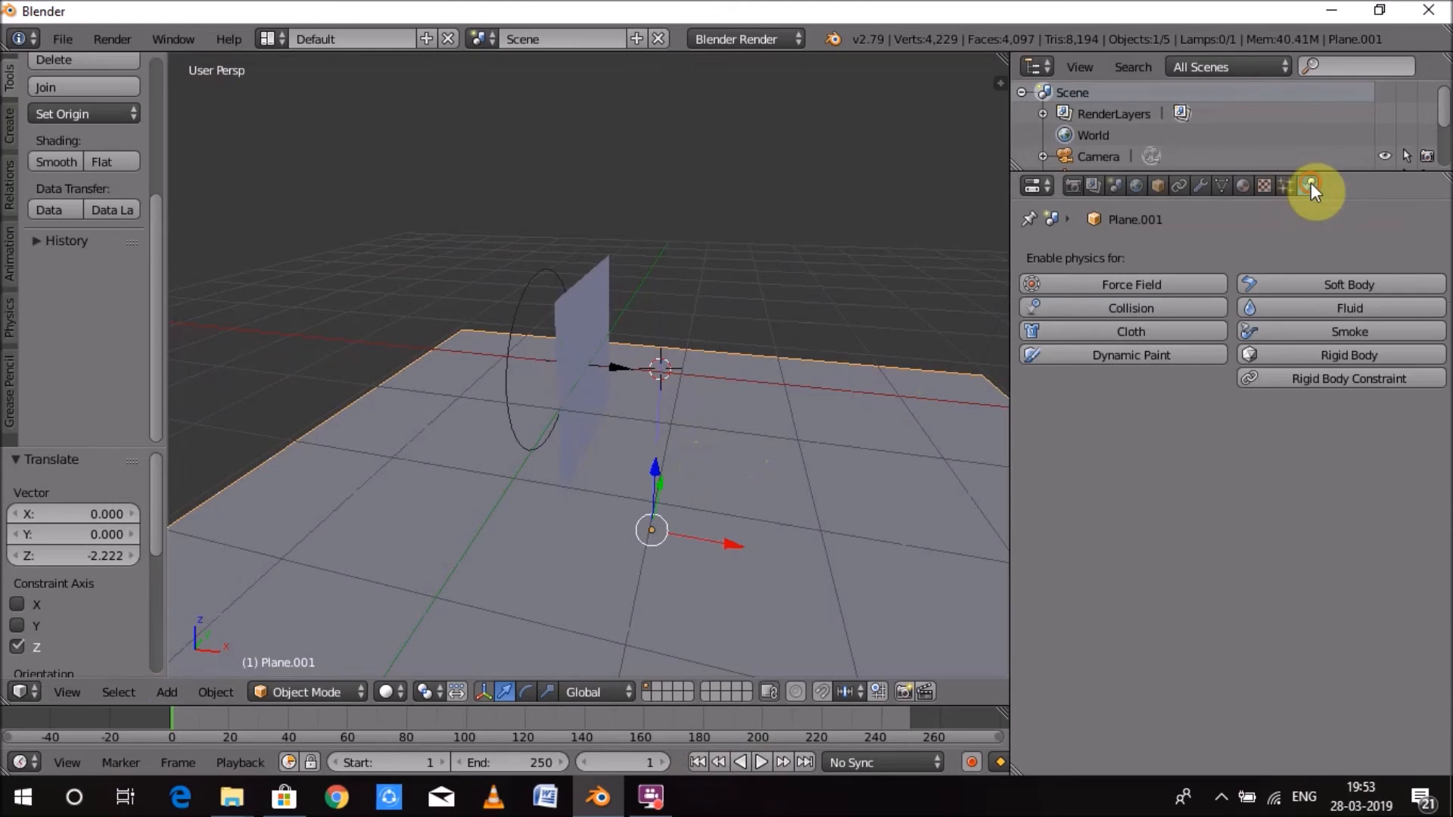
Enable Collision physics on the ground plane and set its particle damping factor to 1
left_click(1187, 307)
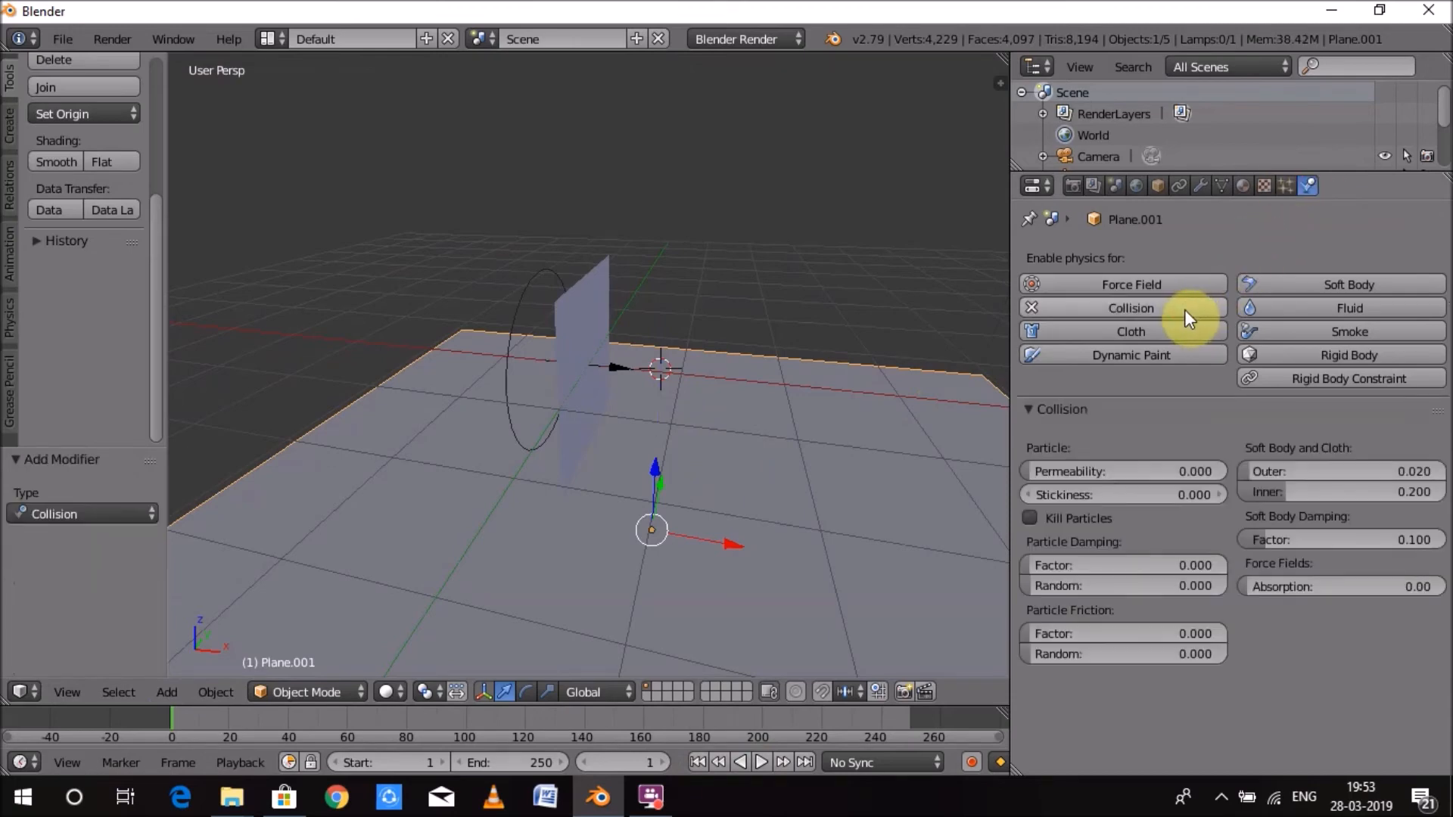
left_click(1146, 566)
type("0.01")
key("Return")
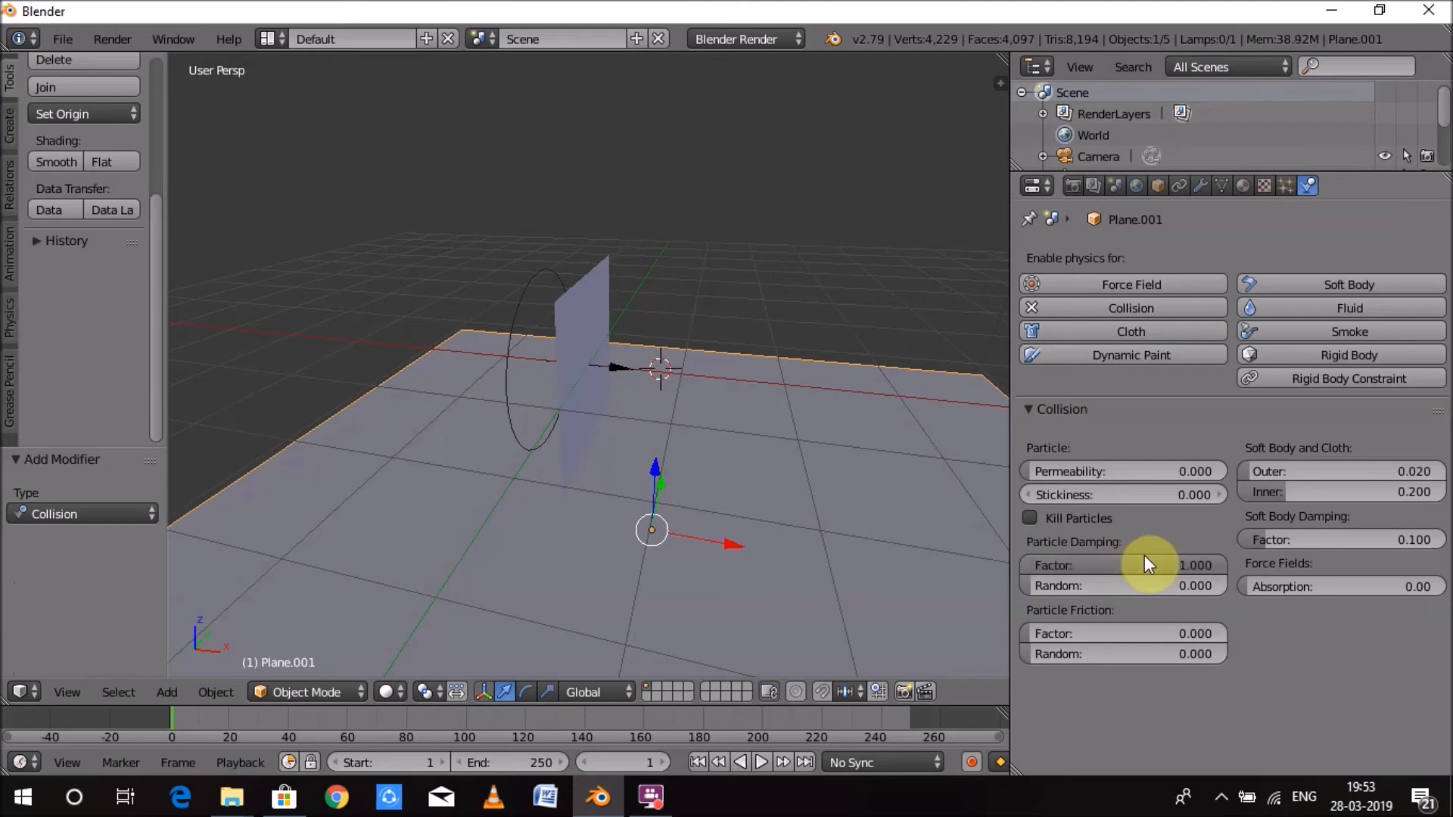
Play the simulation, select the cloth plane, turn off its pinning during playback and stop the animation
left_click(763, 761)
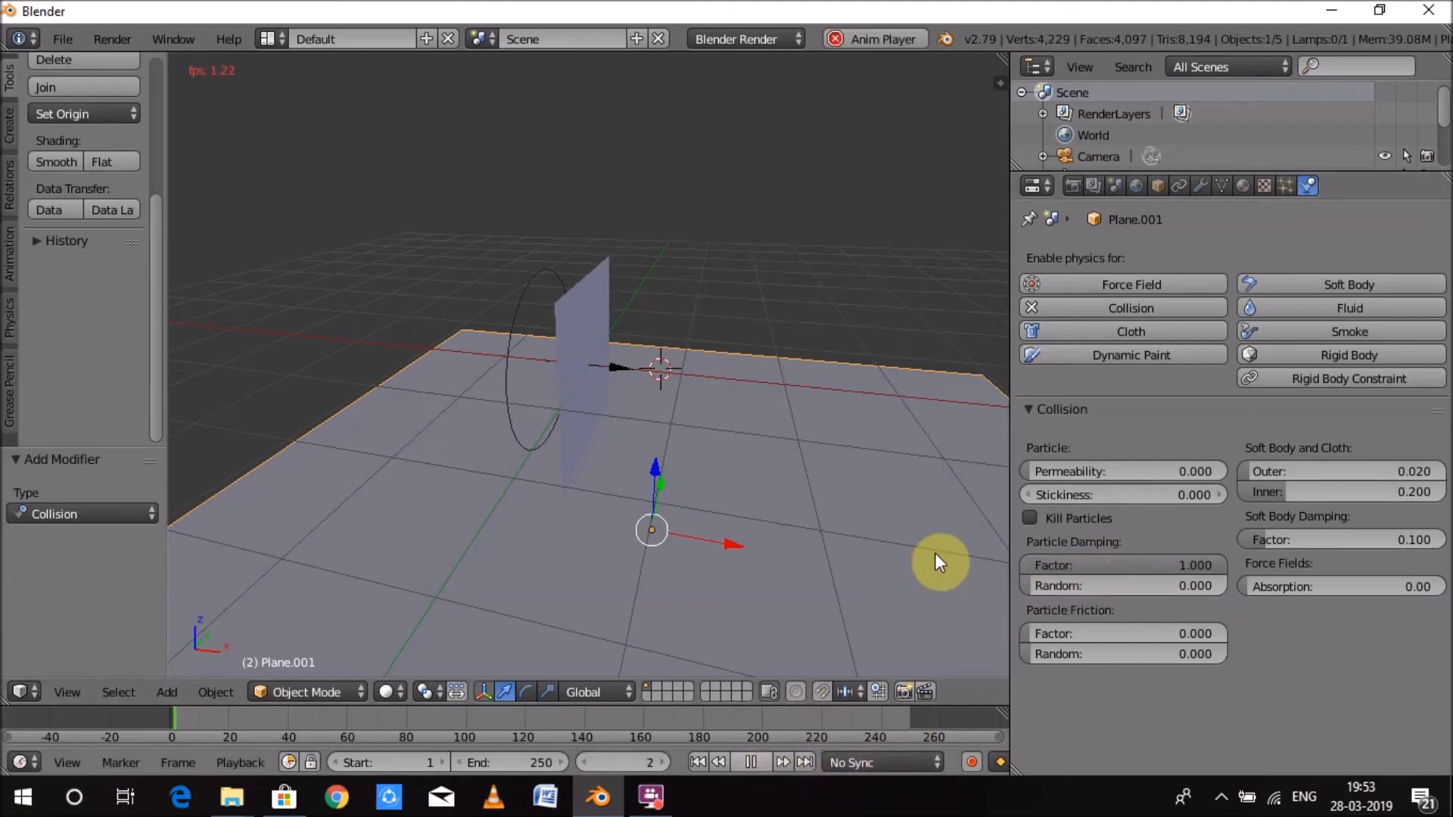
right_click(590, 348)
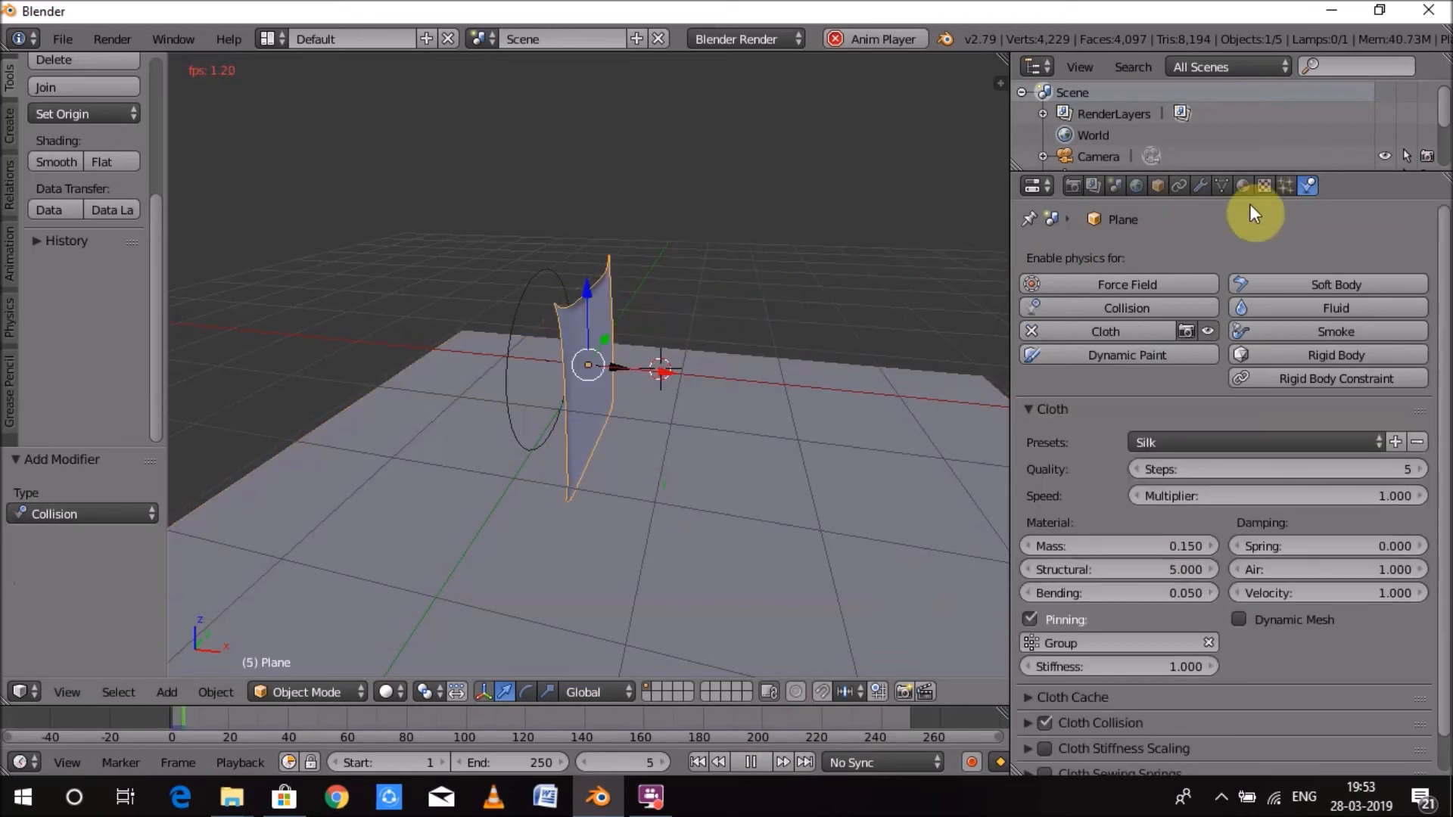
left_click(1029, 621)
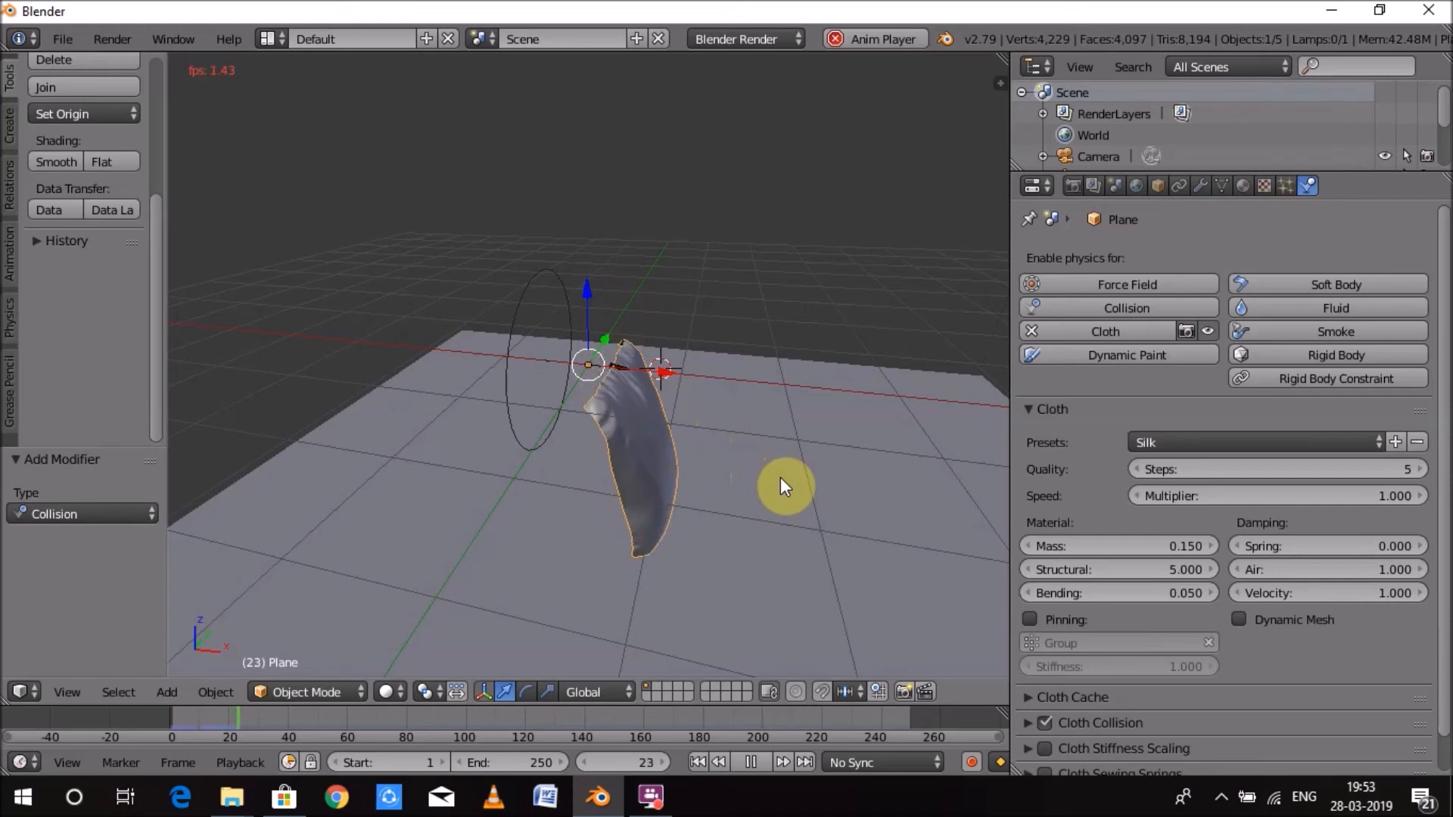
left_click(757, 760)
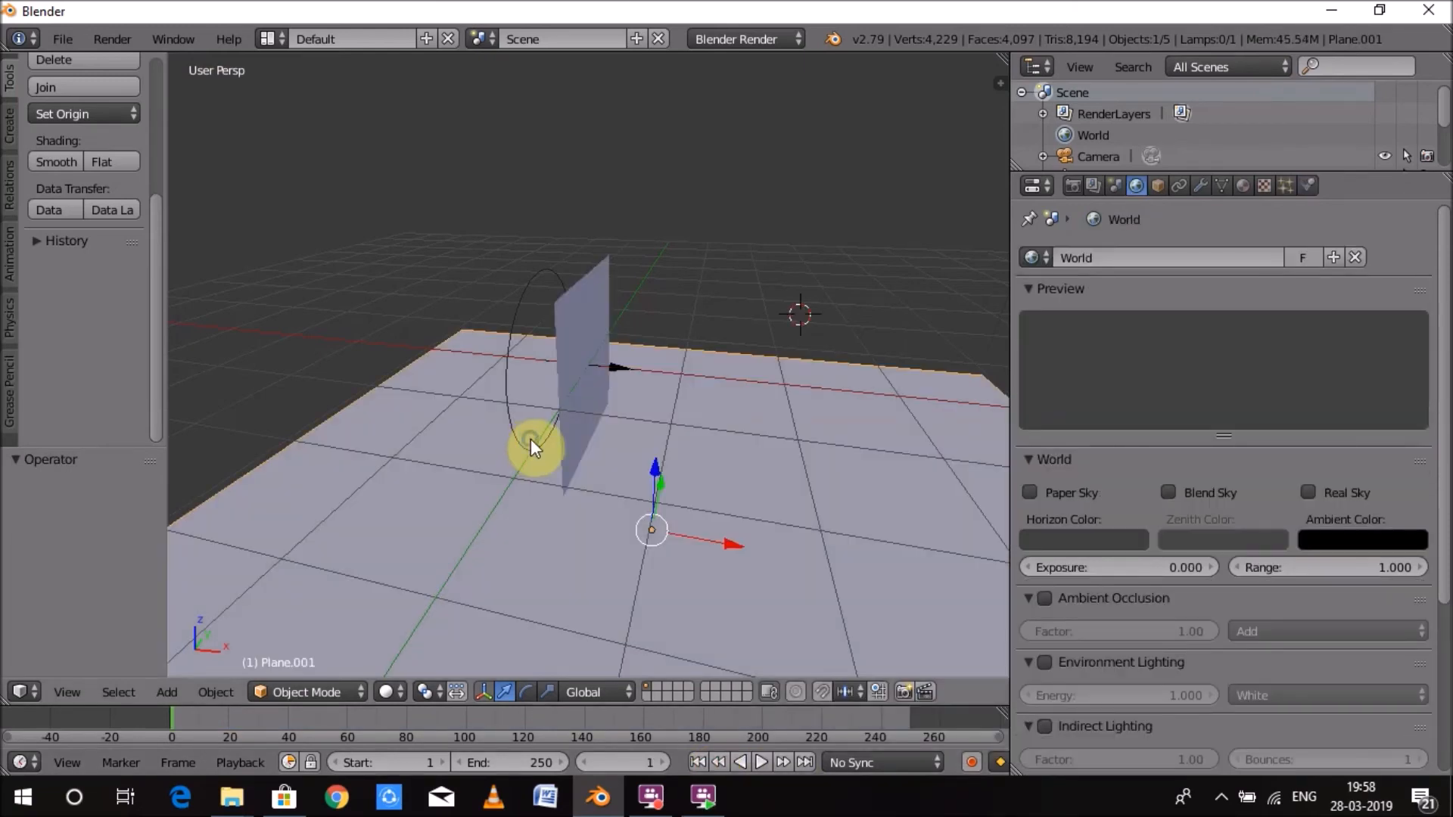
Change the ground plane material's diffuse colour to green
left_click(1242, 186)
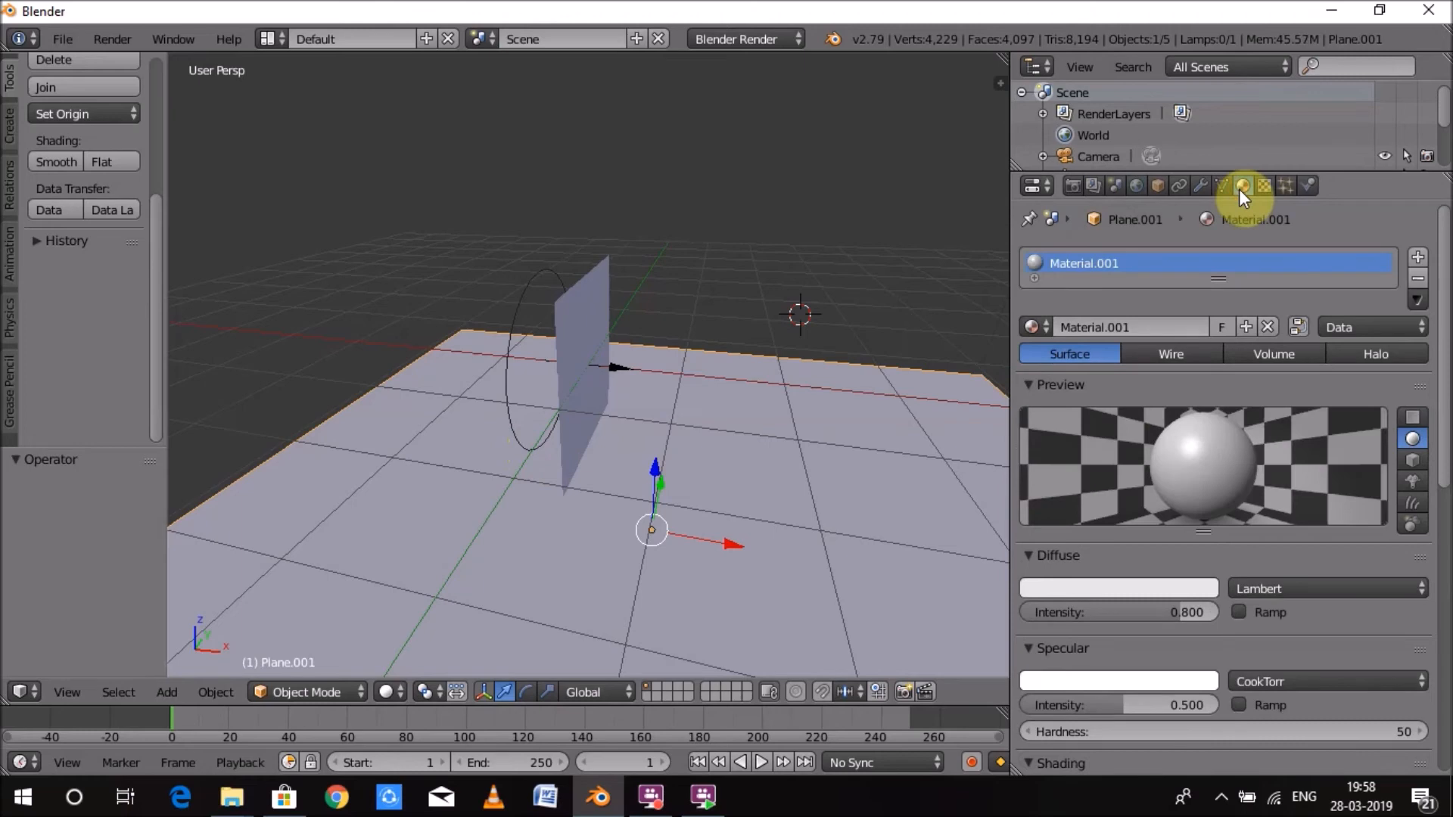
left_click(1102, 588)
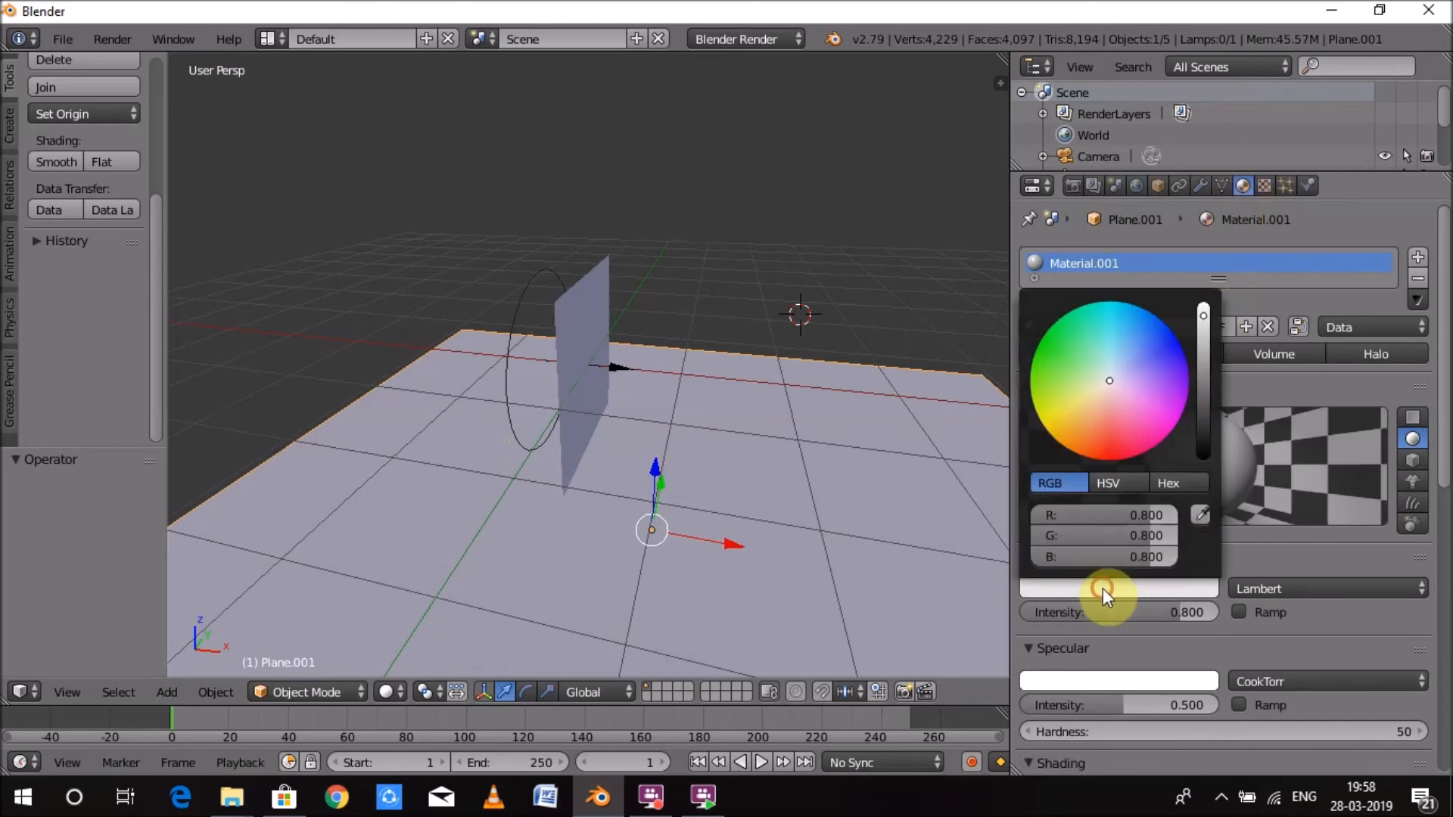
left_click_drag(1114, 379, 1040, 353)
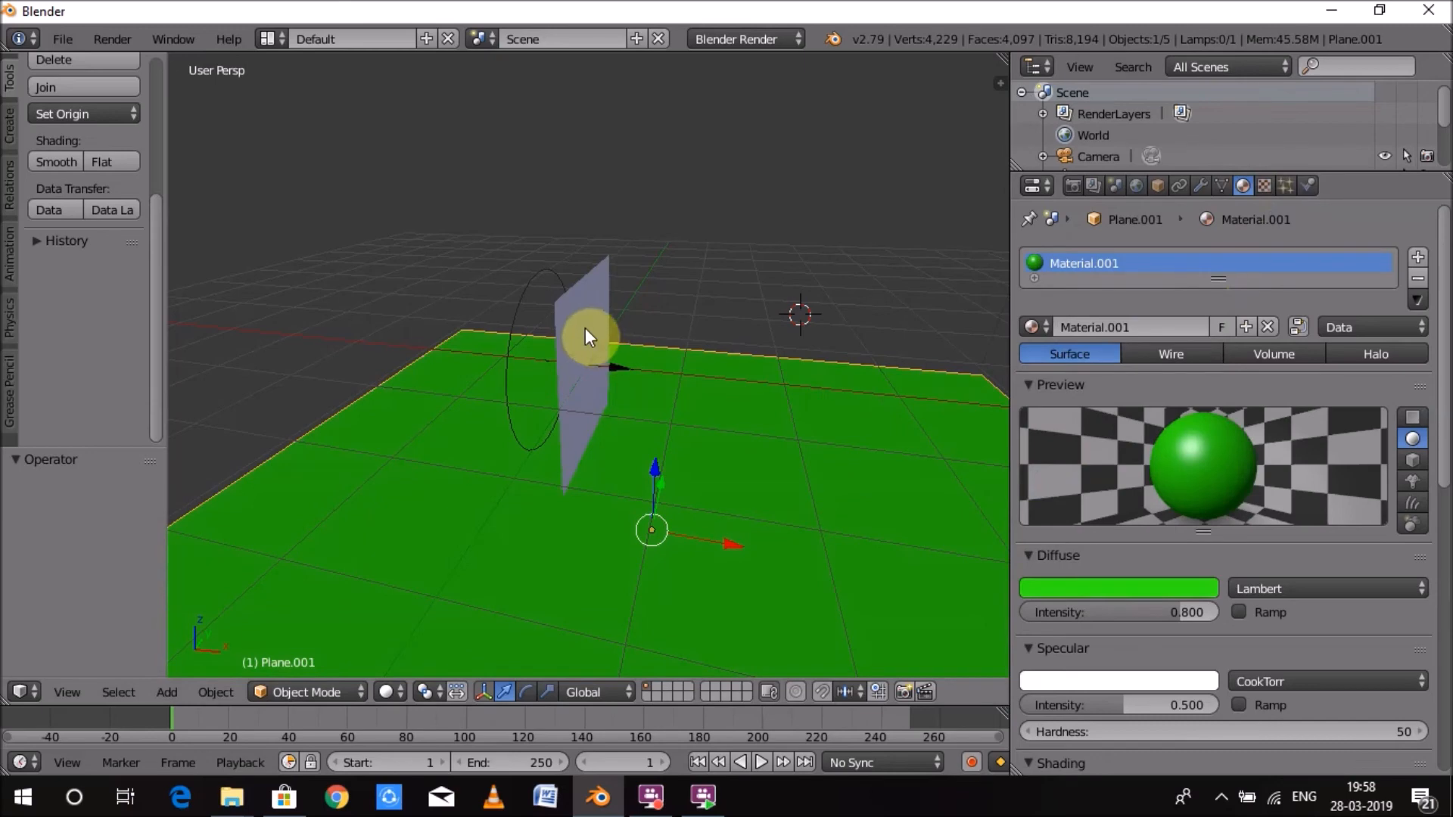
Give the cloth plane a new material with a blue diffuse colour (R 0.049, G 0.034, B 0.800) and play the simulation briefly
right_click(585, 329)
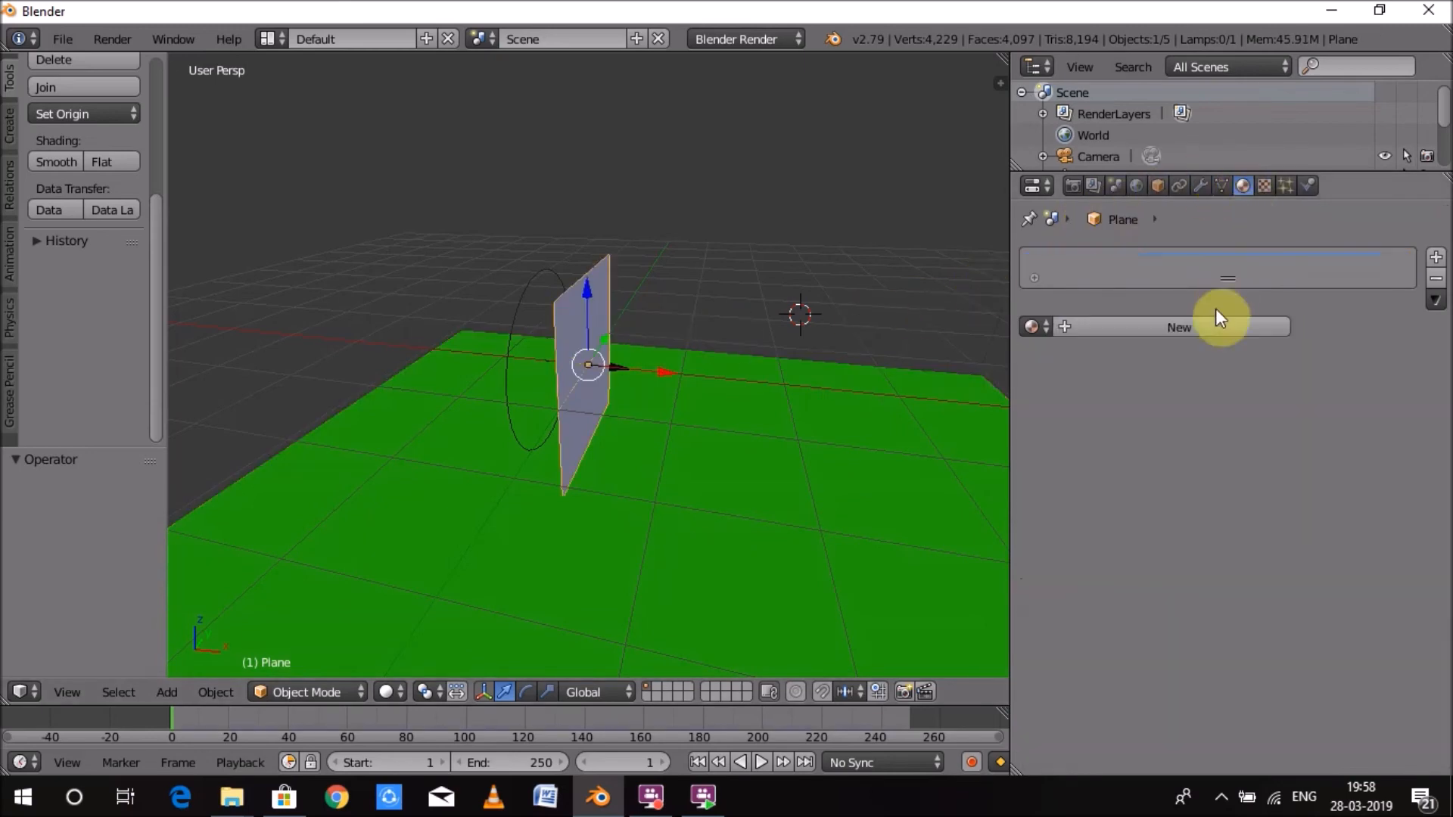
left_click(1206, 326)
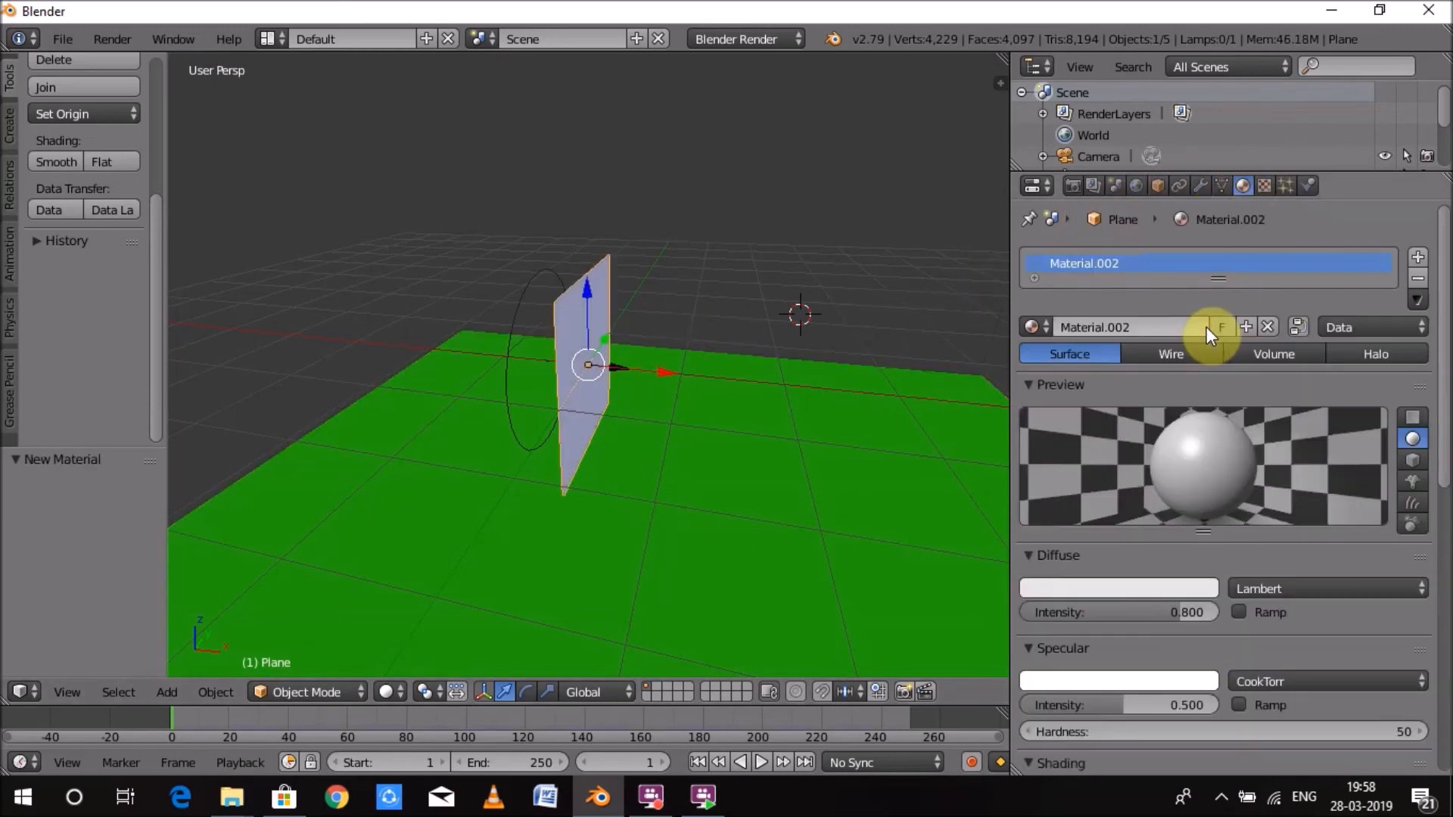
left_click(1153, 587)
left_click_drag(1110, 380, 1165, 352)
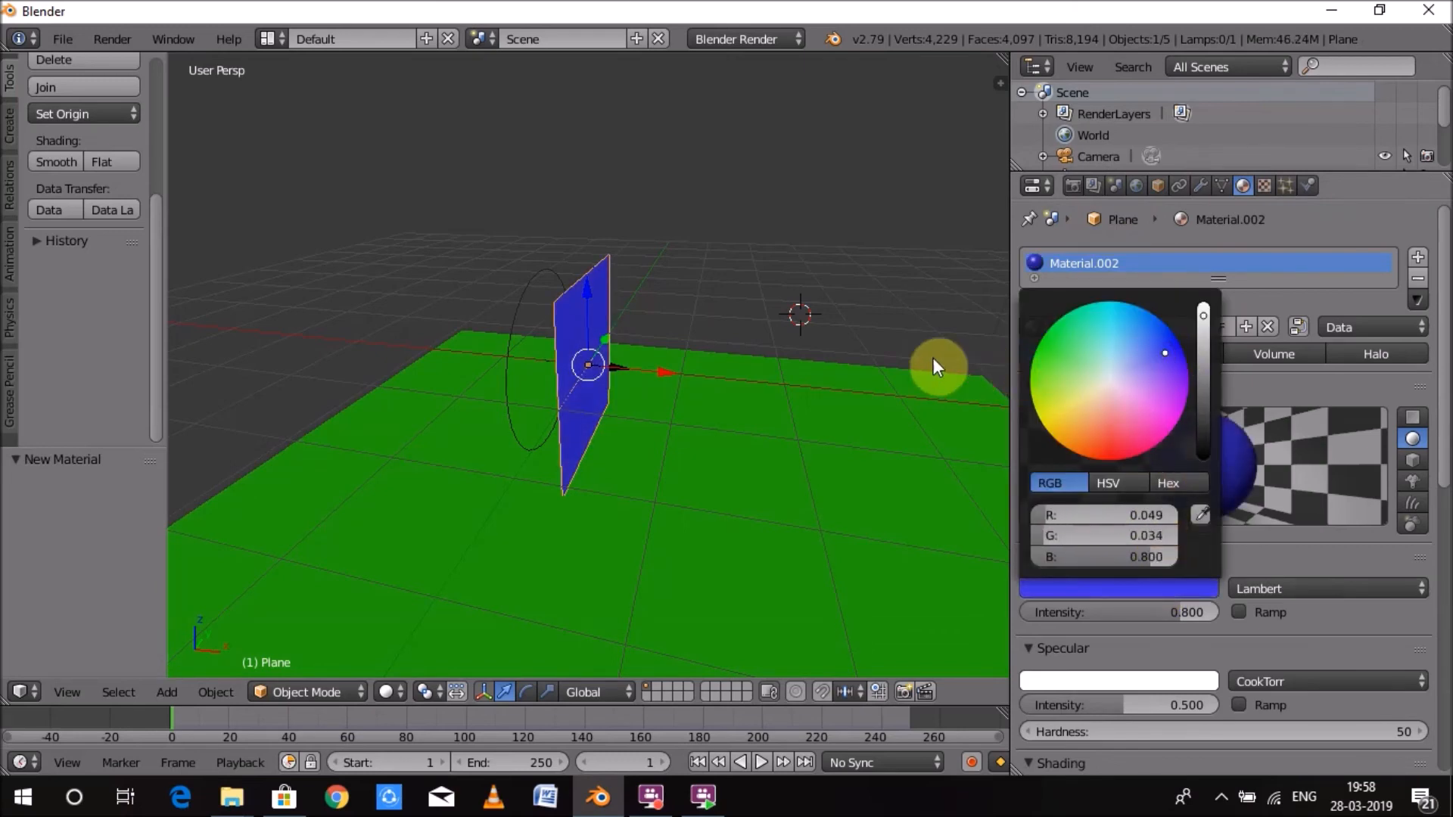
left_click(815, 458)
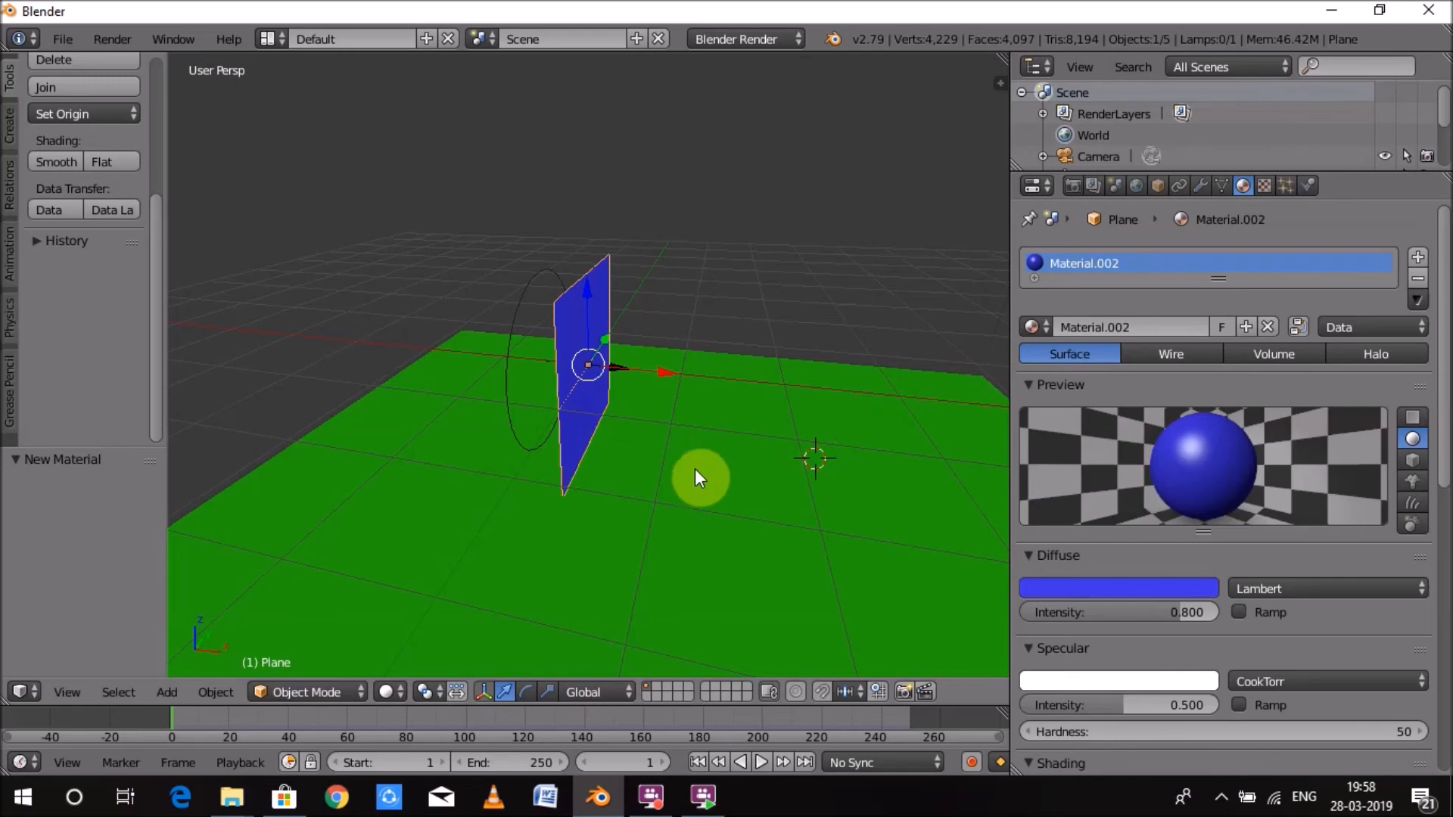
left_click(766, 760)
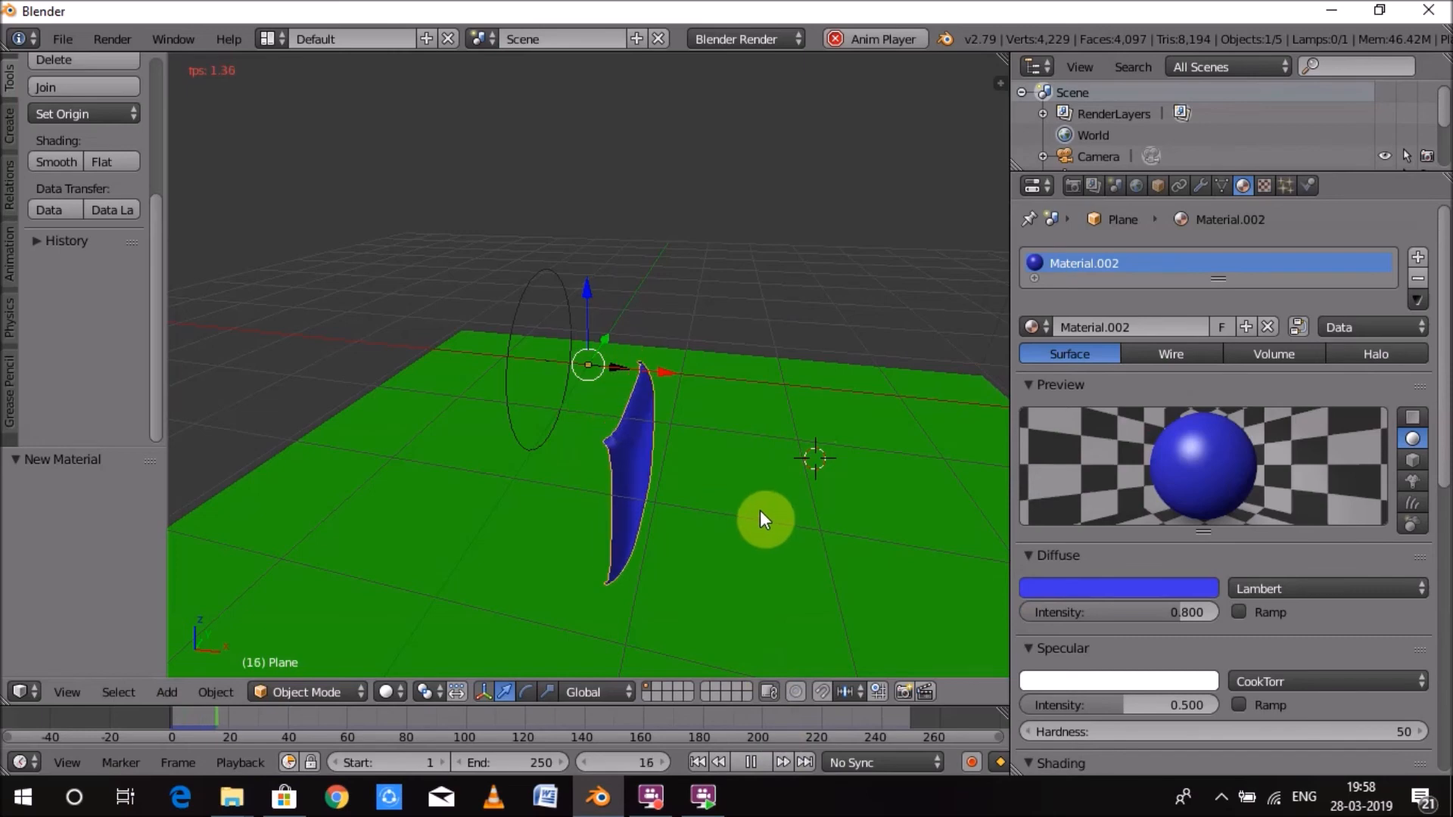
left_click(747, 756)
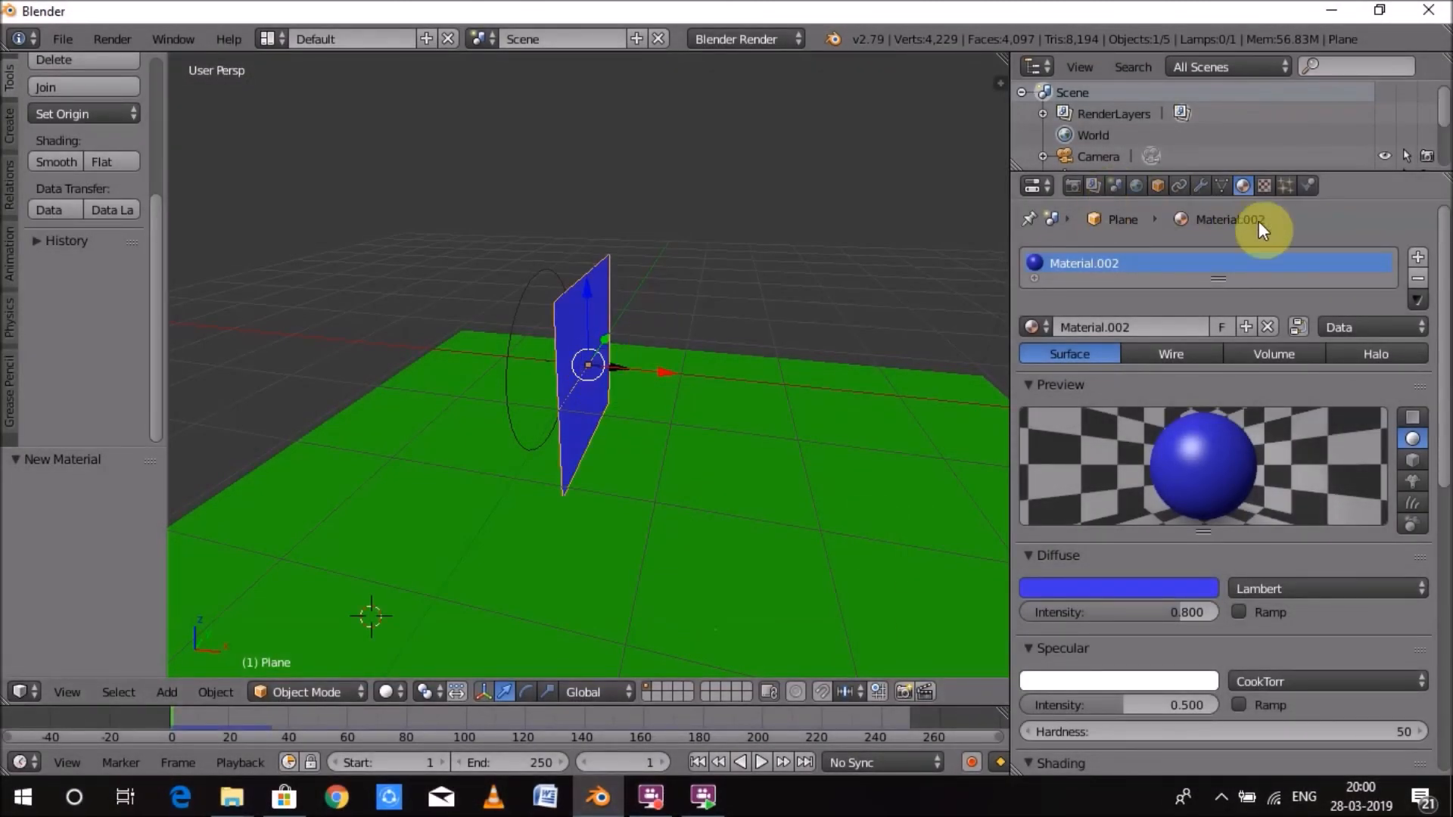
Add a new Image or Movie texture to the cloth plane's blue material and review its image and mapping settings
left_click(1264, 185)
left_click(1323, 419)
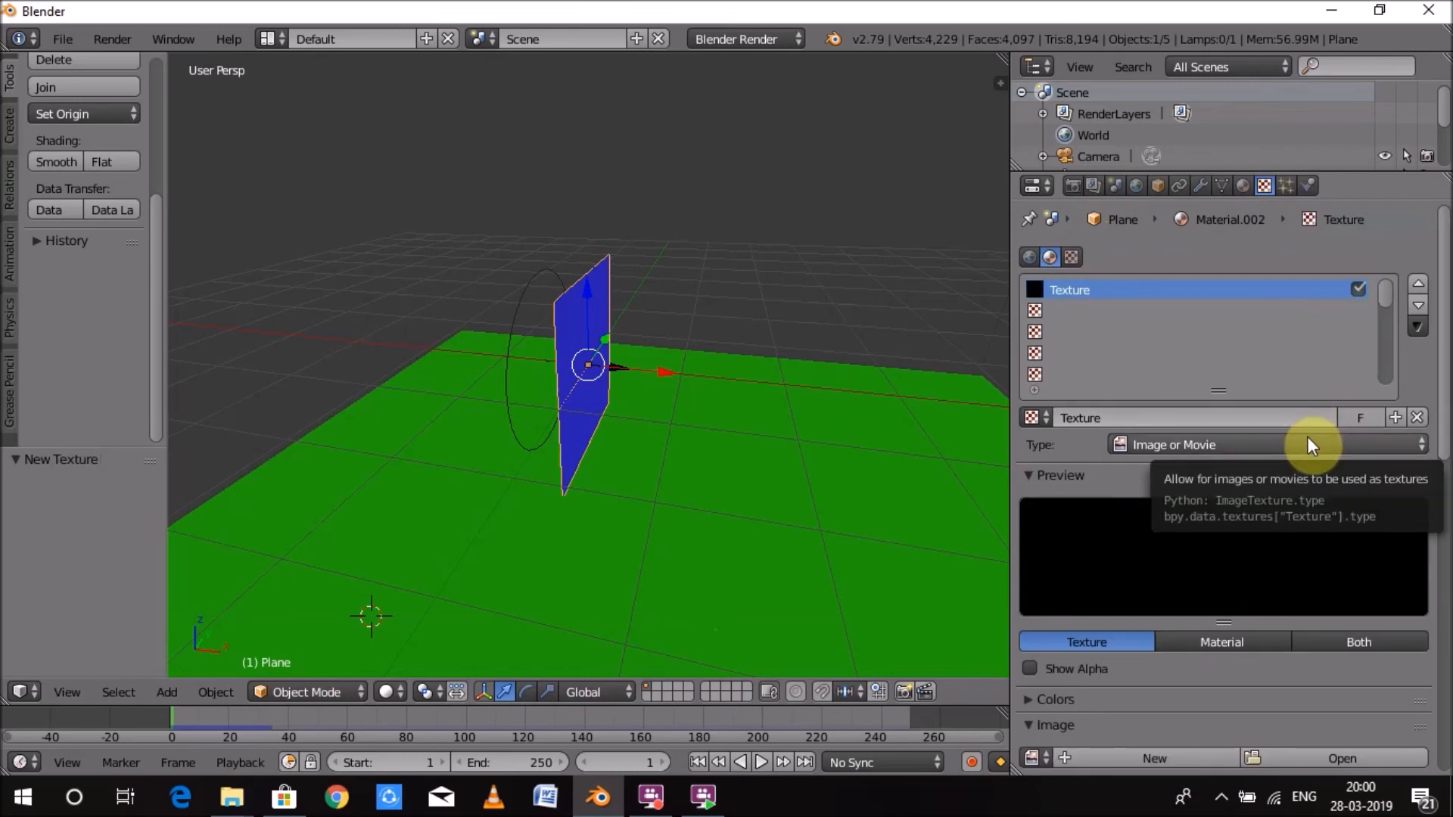
scroll(1311, 442, "down", 6)
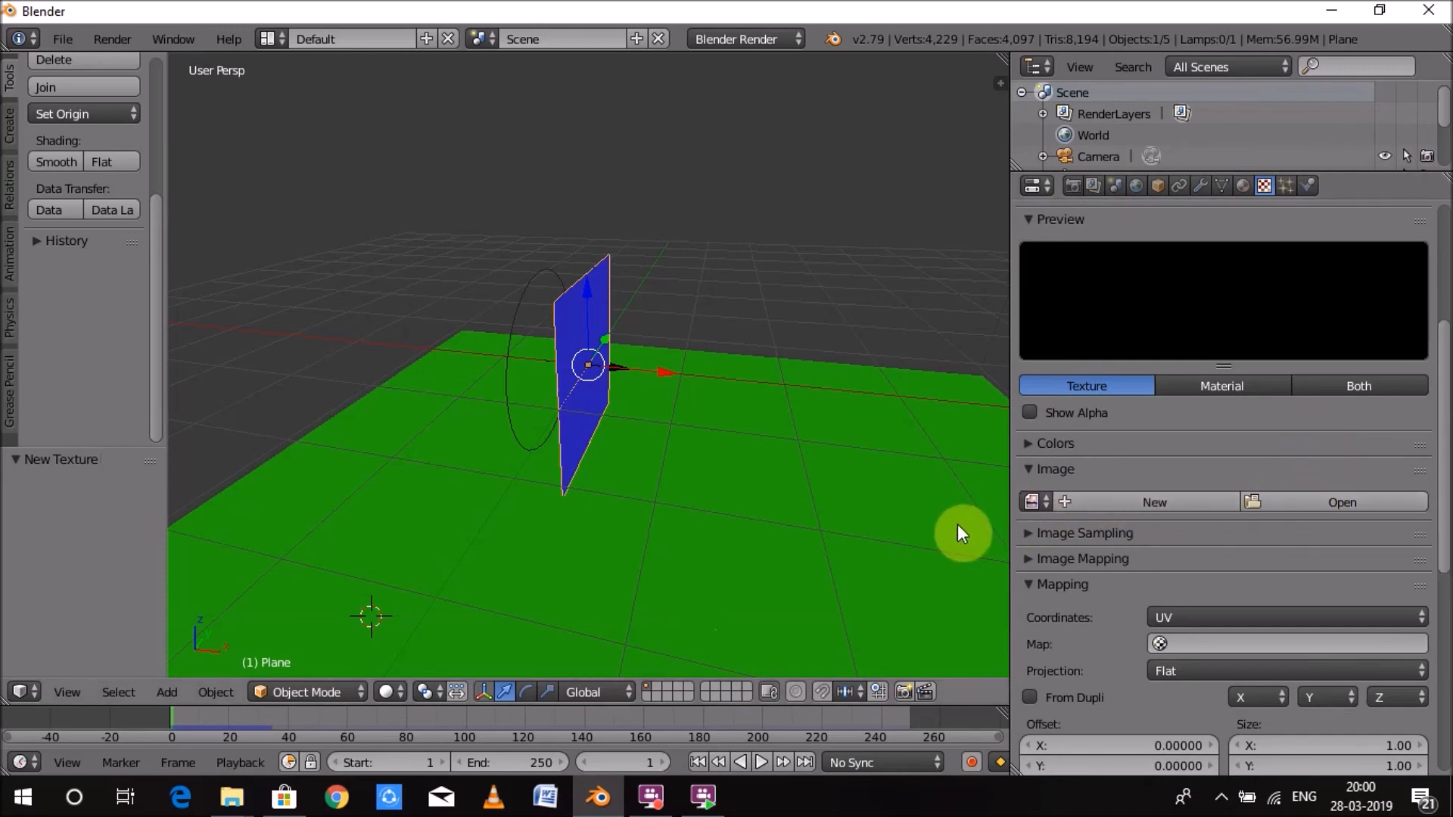
right_click(784, 505)
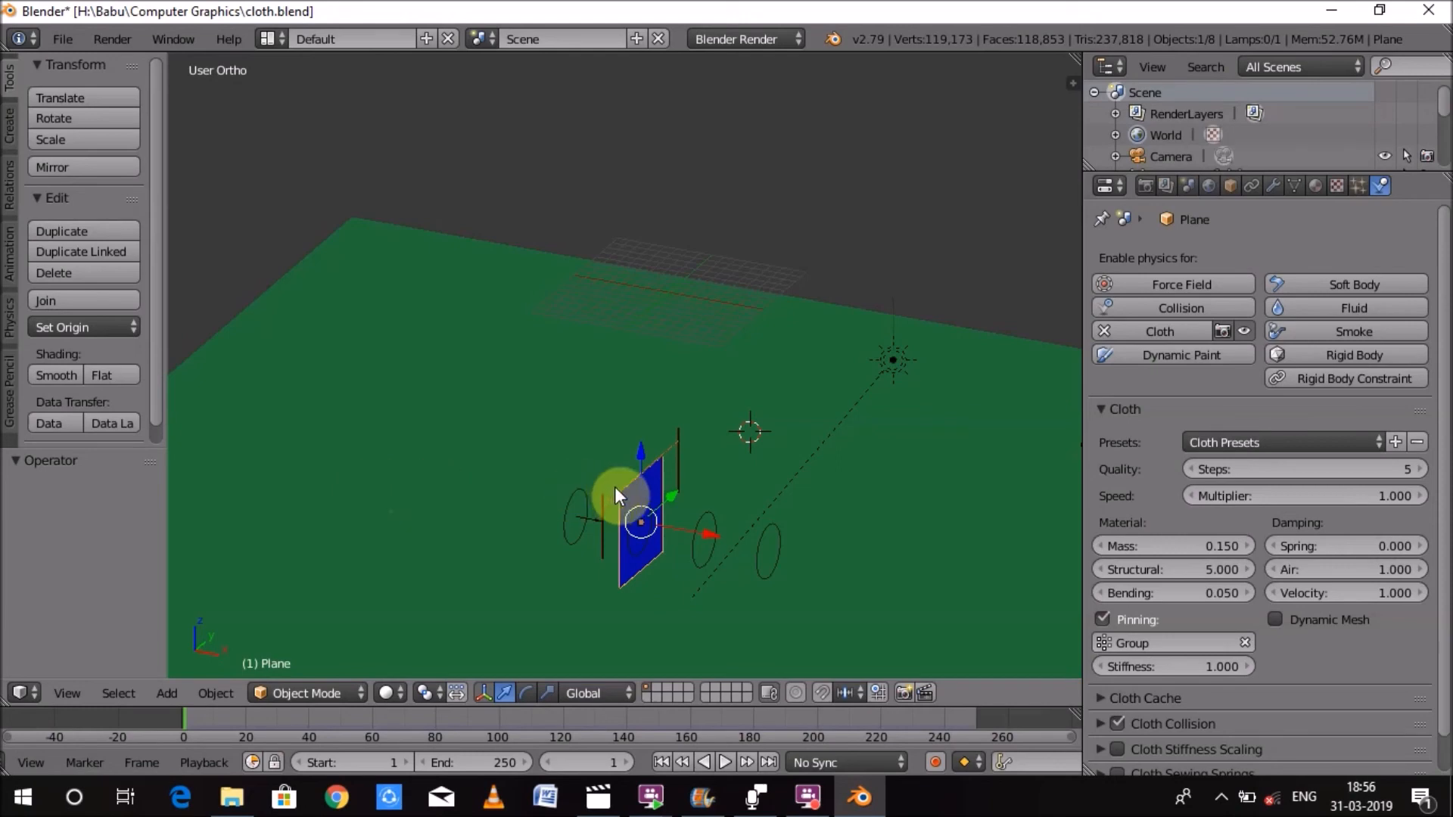
Set the scene's render output format to AVI JPEG
left_click(1145, 185)
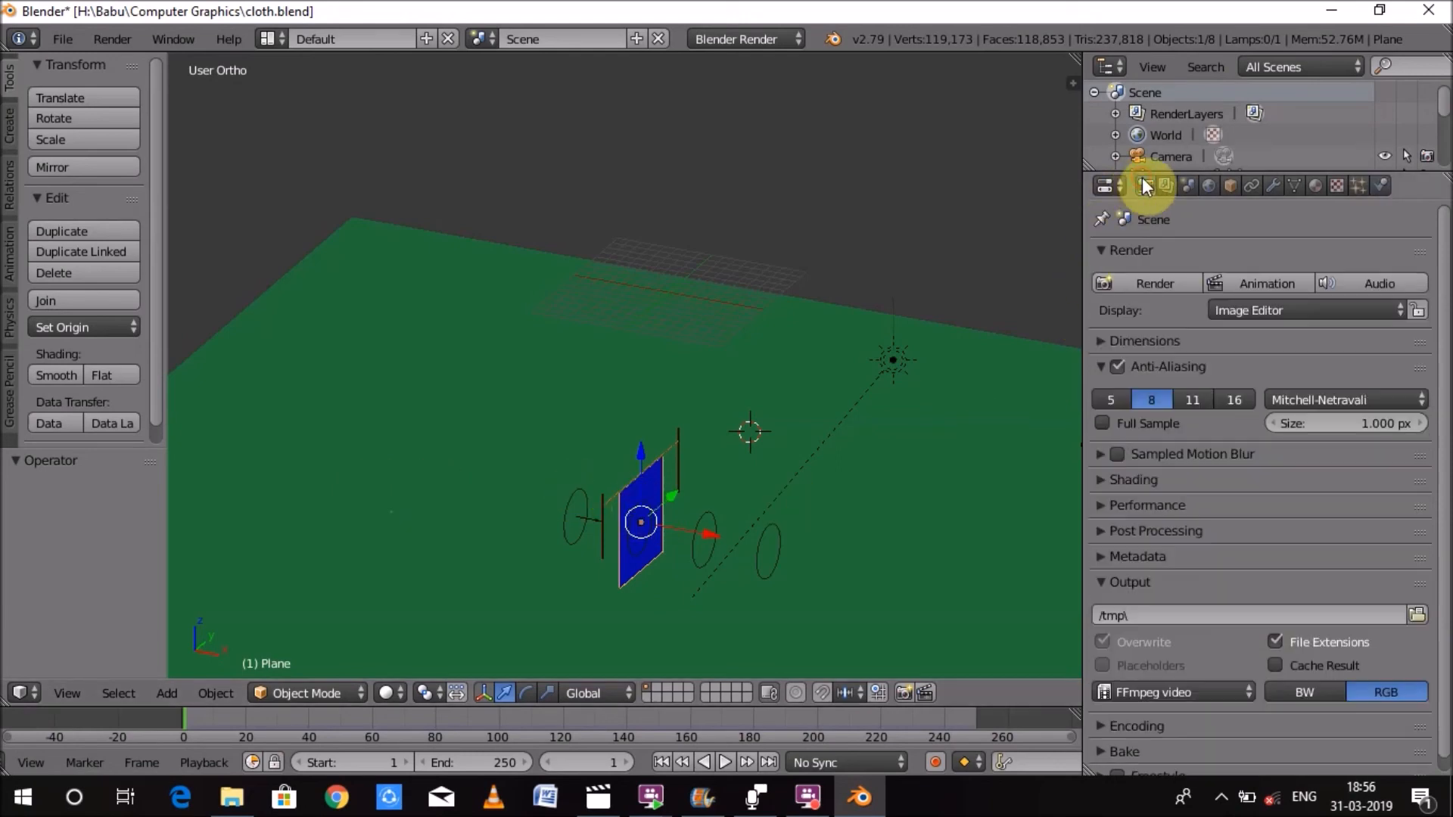
left_click(1219, 693)
left_click(1164, 528)
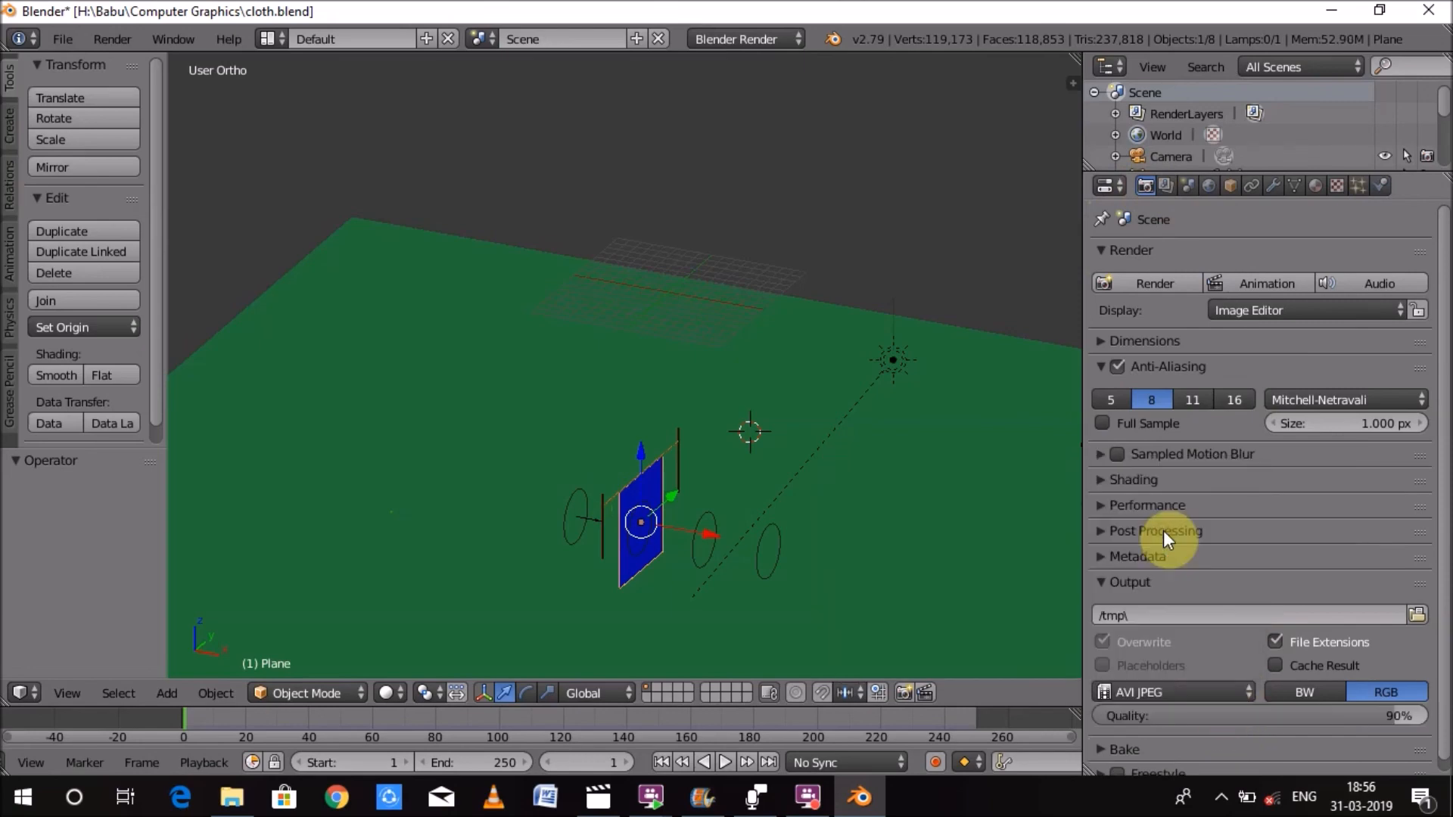
Render the animation and turn off the cloth plane's pinning while it renders
left_click(1293, 282)
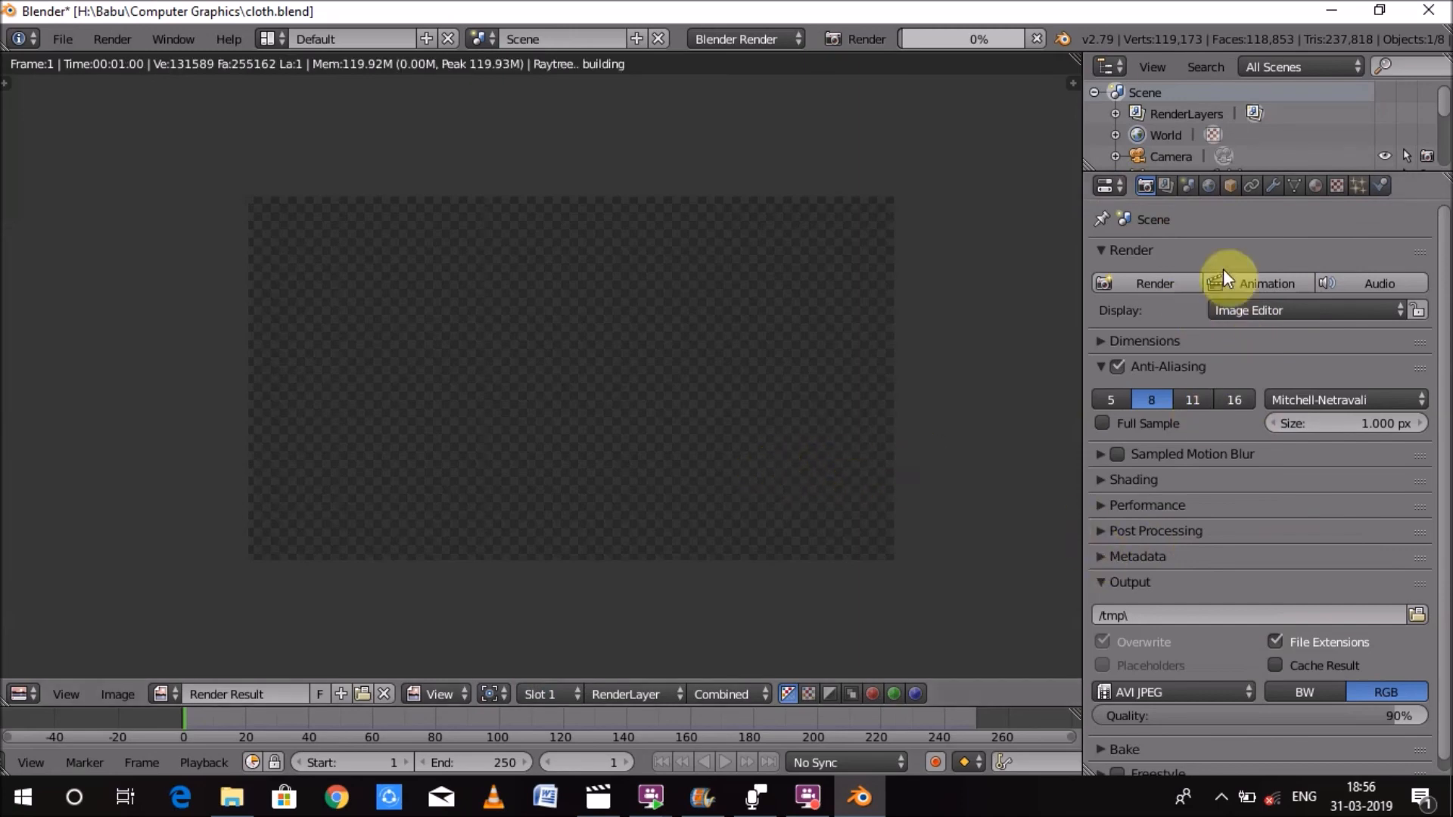
left_click(1382, 186)
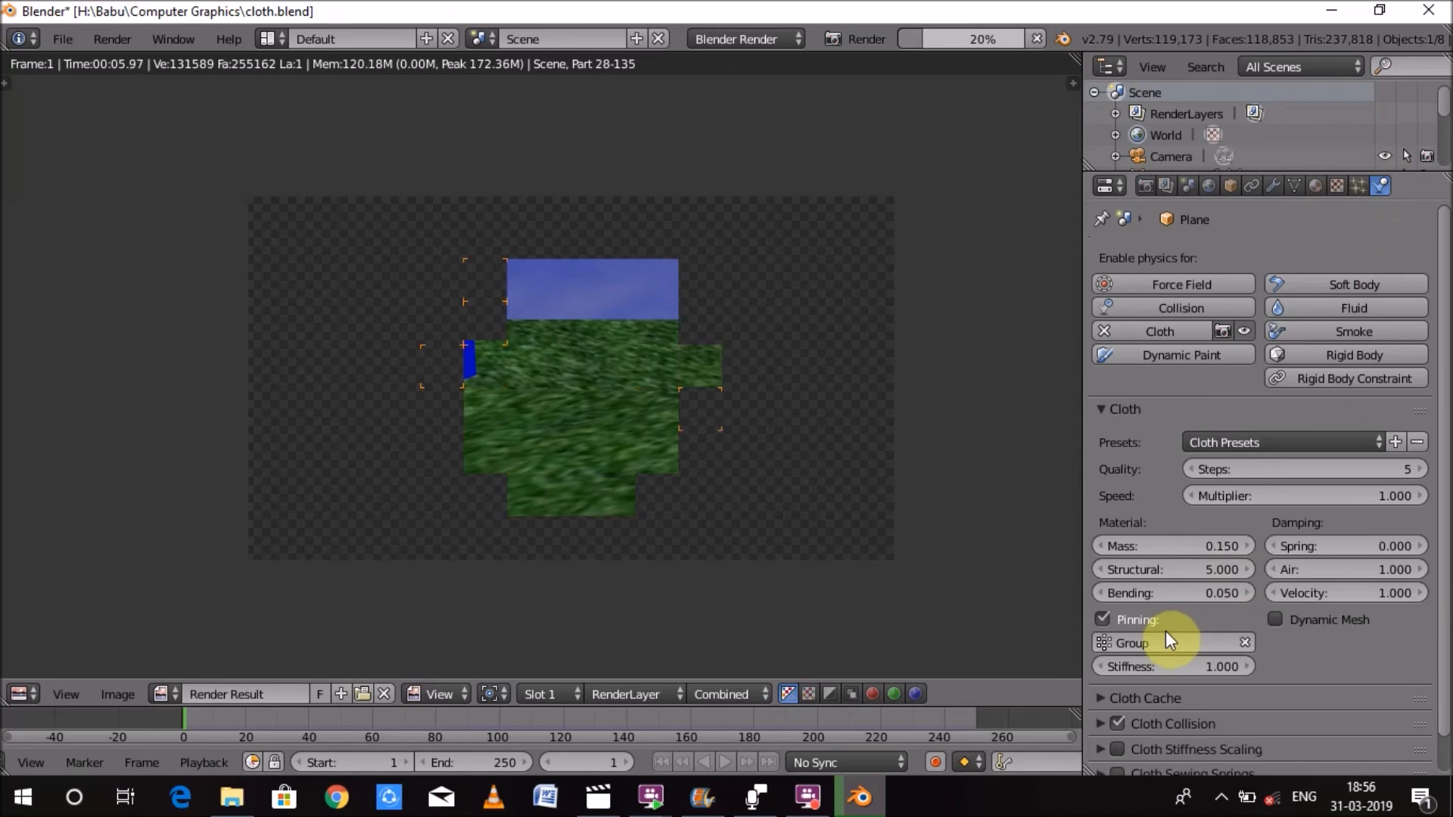
left_click(1101, 618)
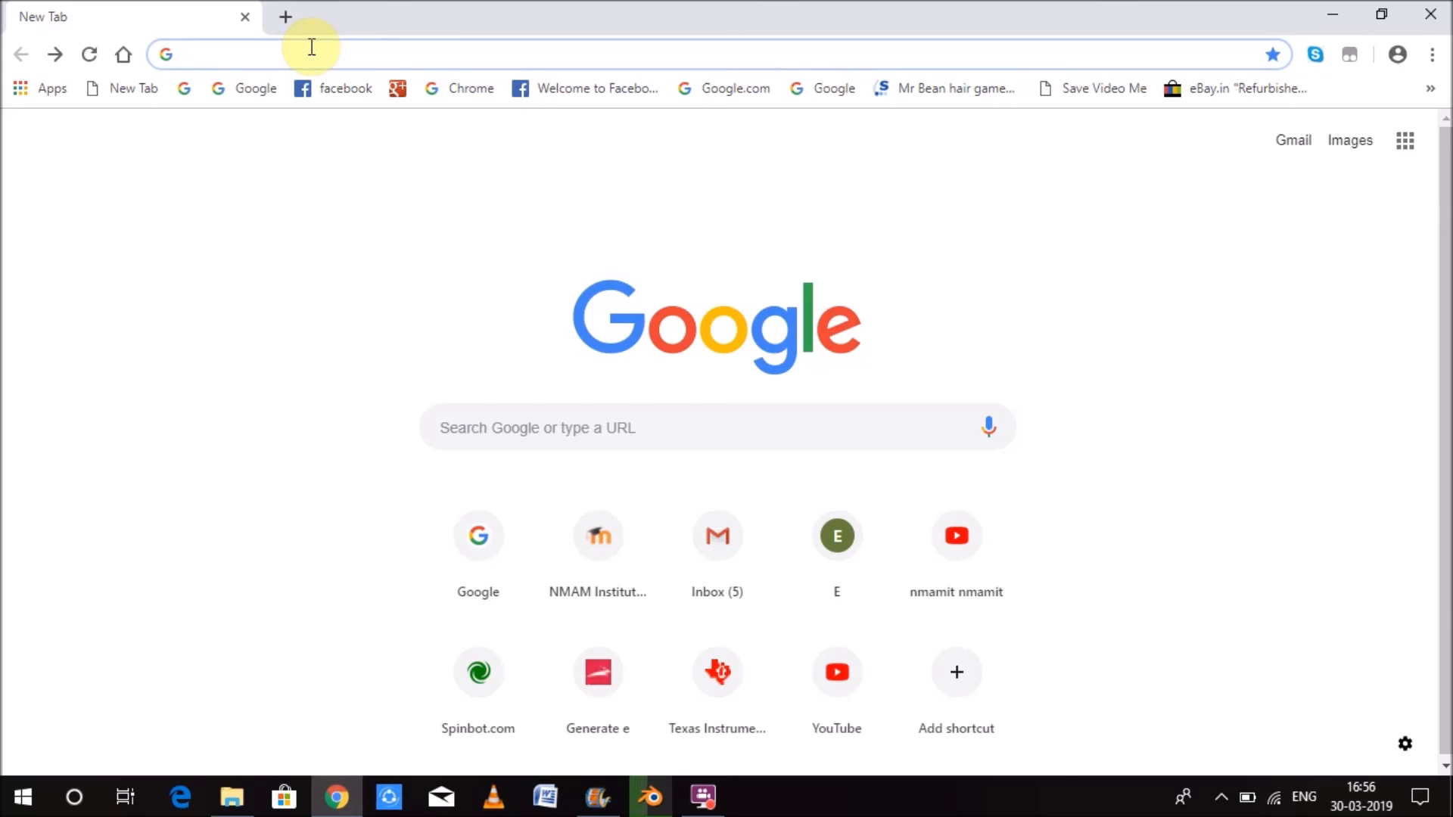
Switch to Chrome and search the web for "blender textures"
type("blen")
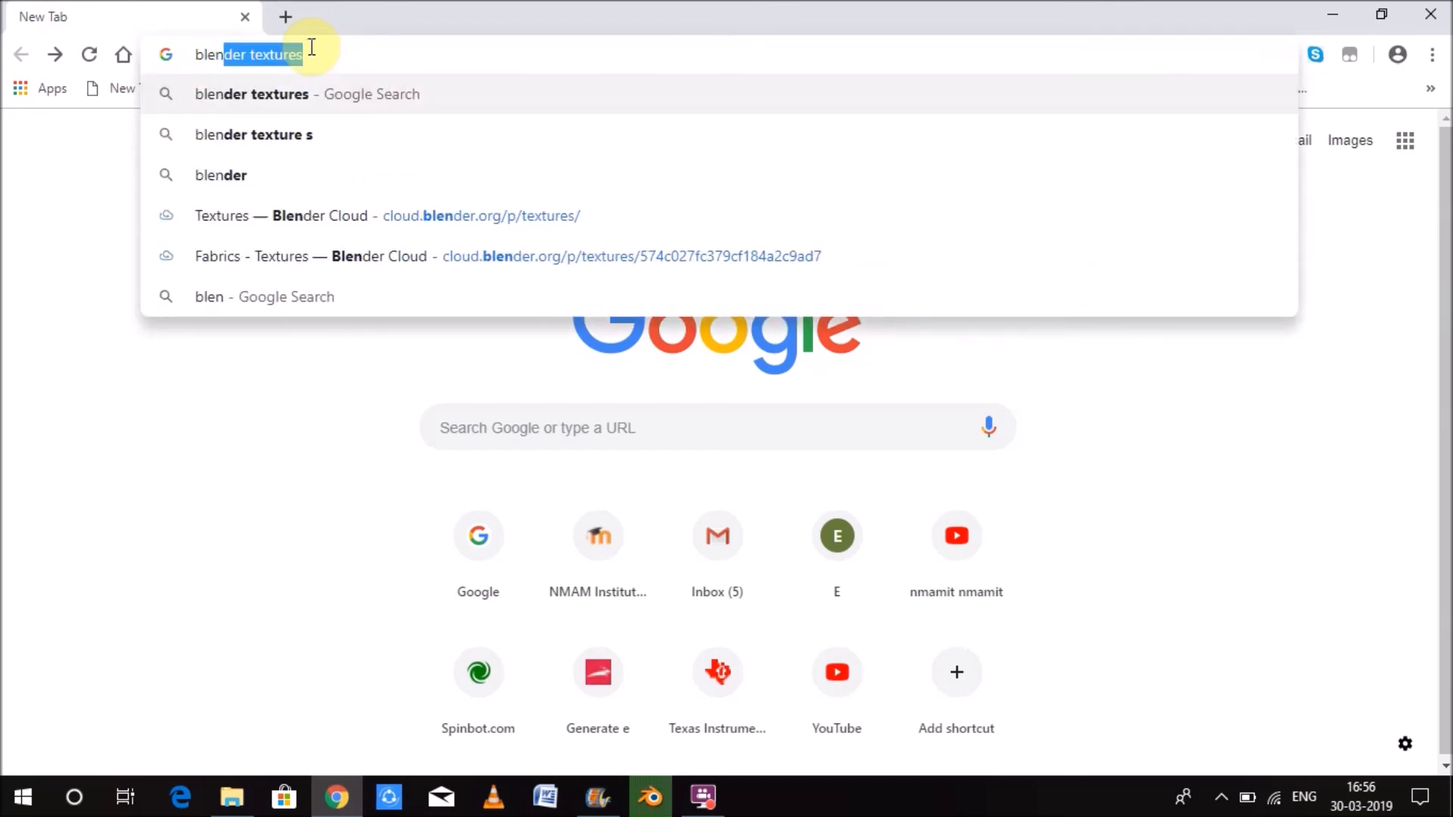
type("der te")
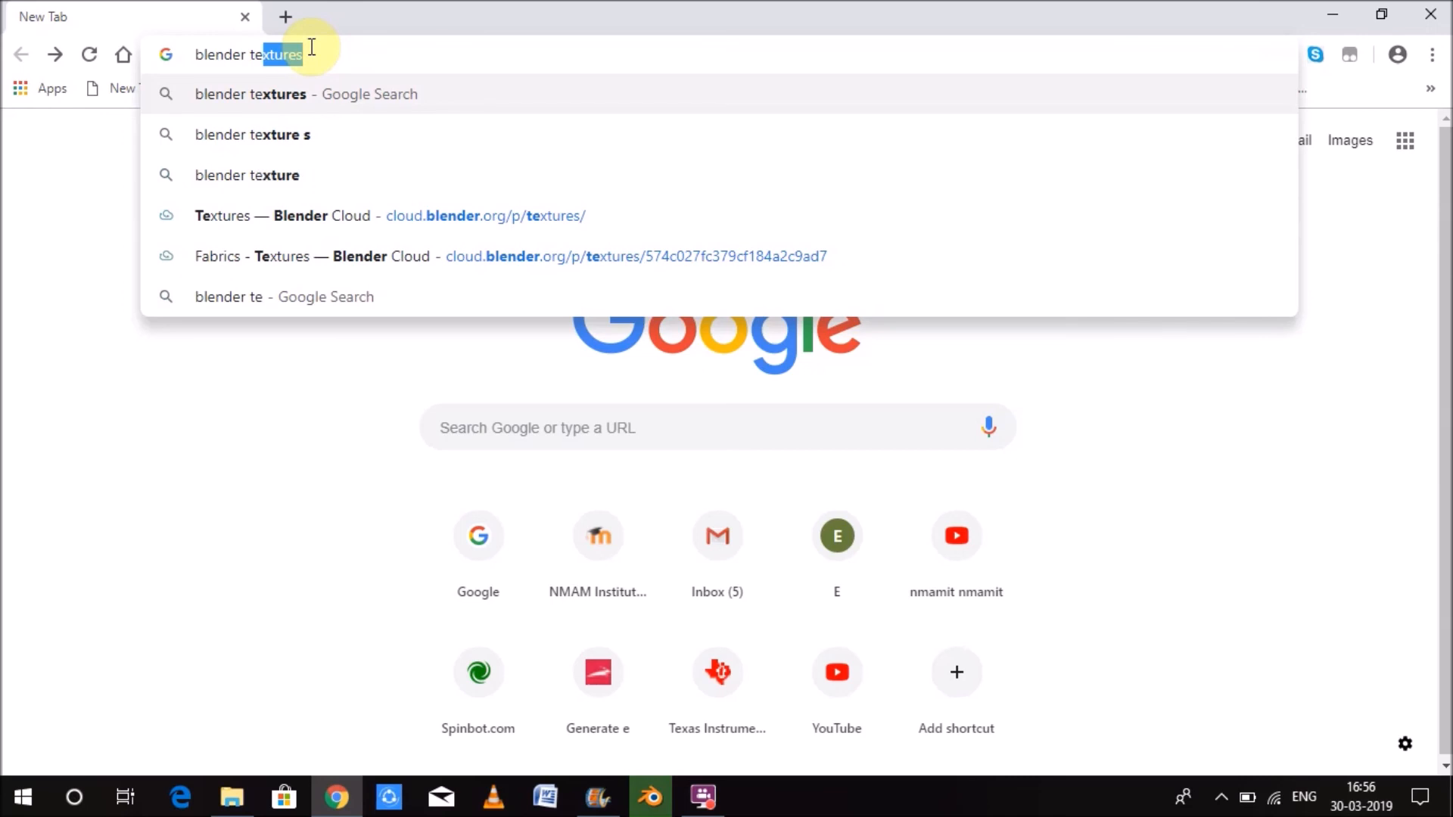
type("xtures")
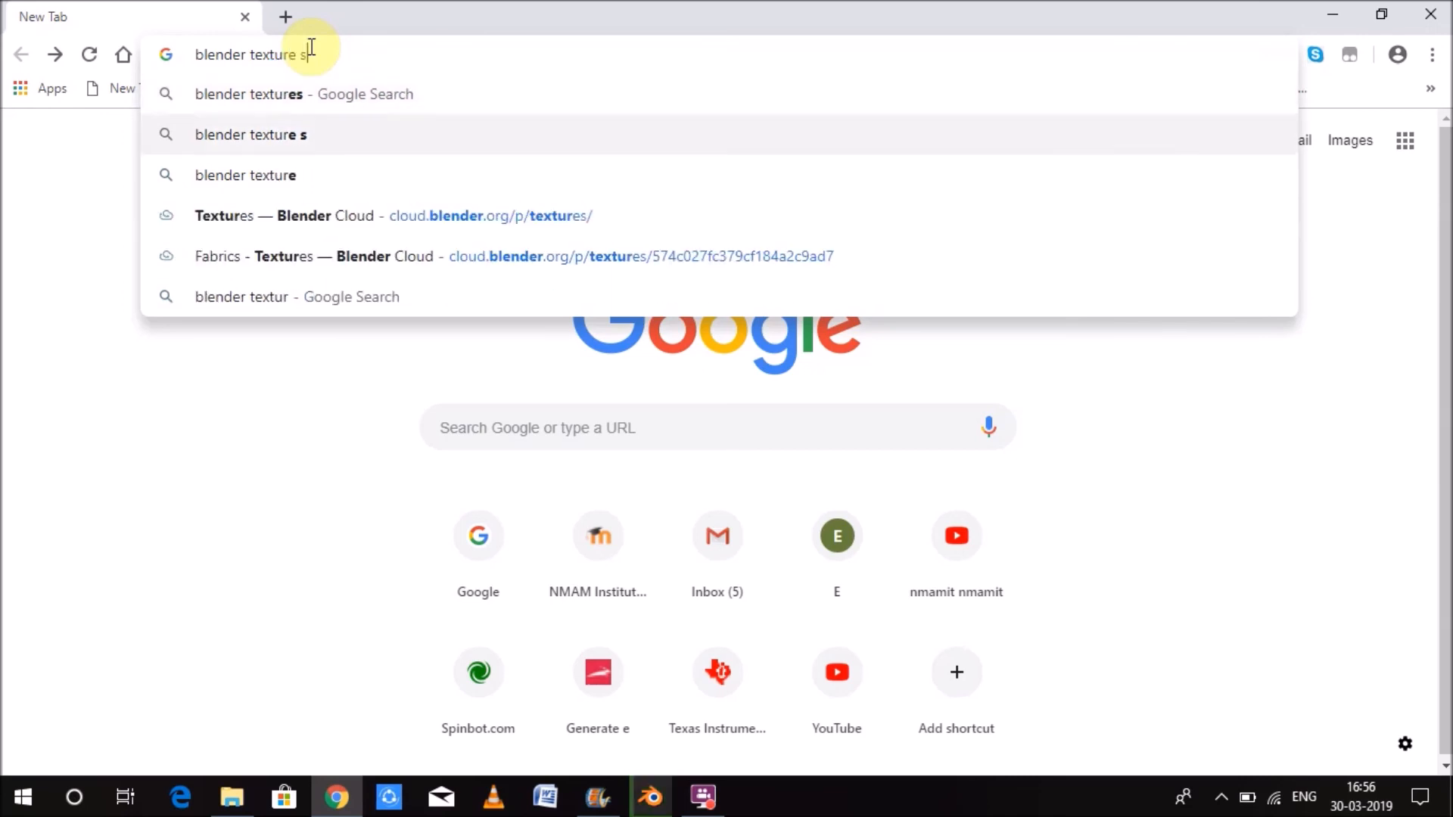
key("Return")
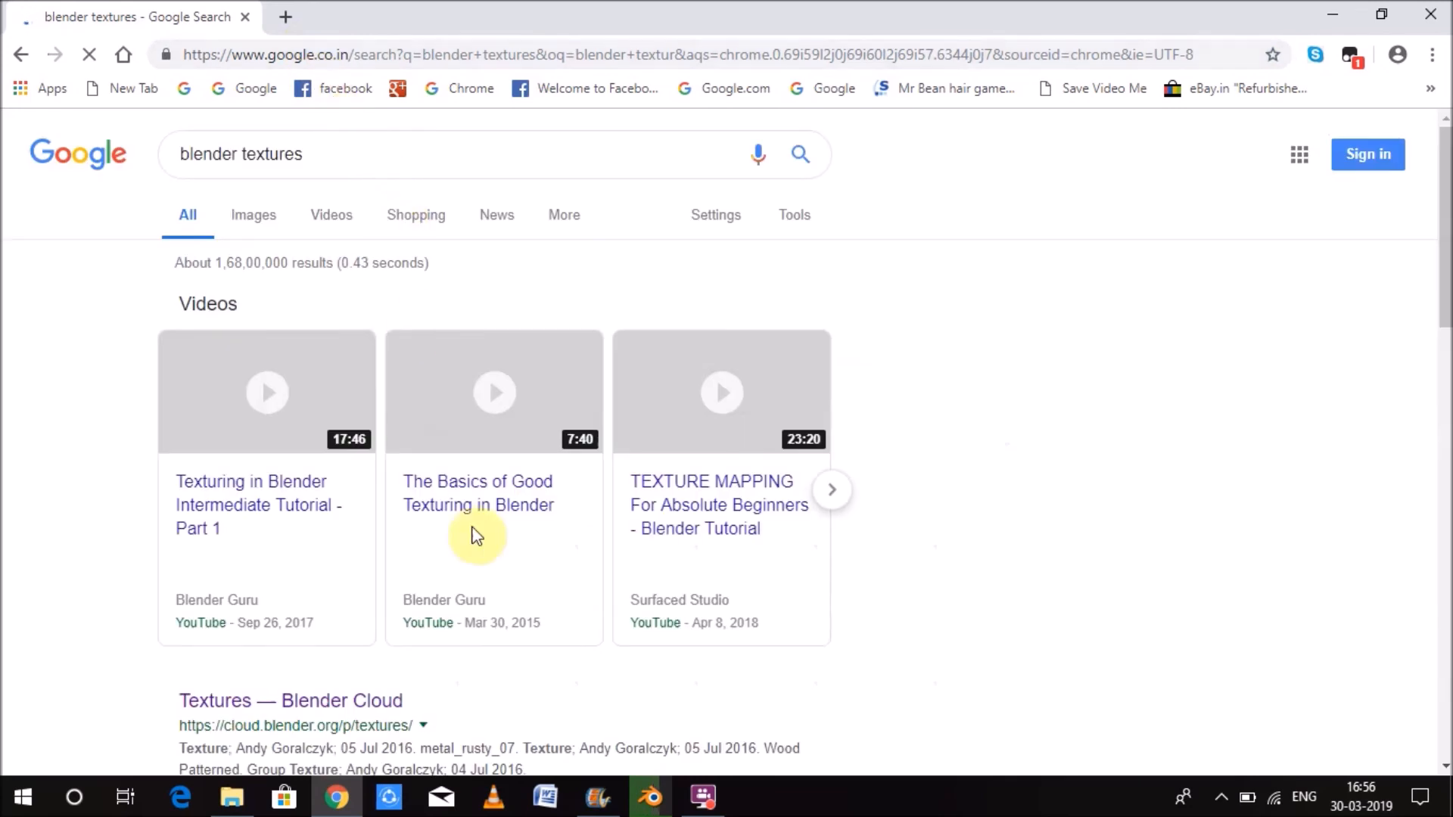
Open the Blender Cloud Textures library from the search results and browse its categories and featured textures
left_click(406, 707)
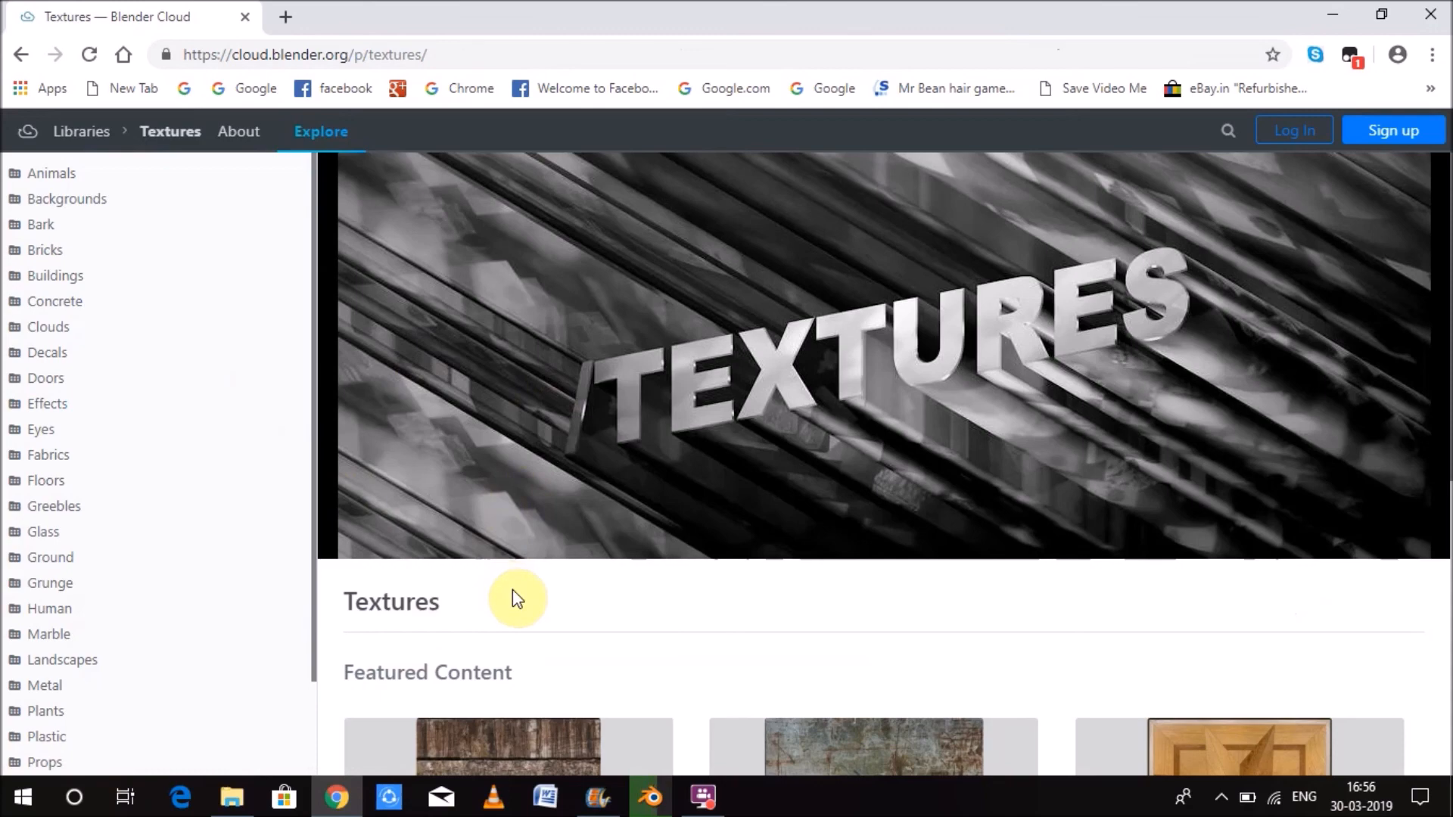
scroll(511, 598, "down", 1)
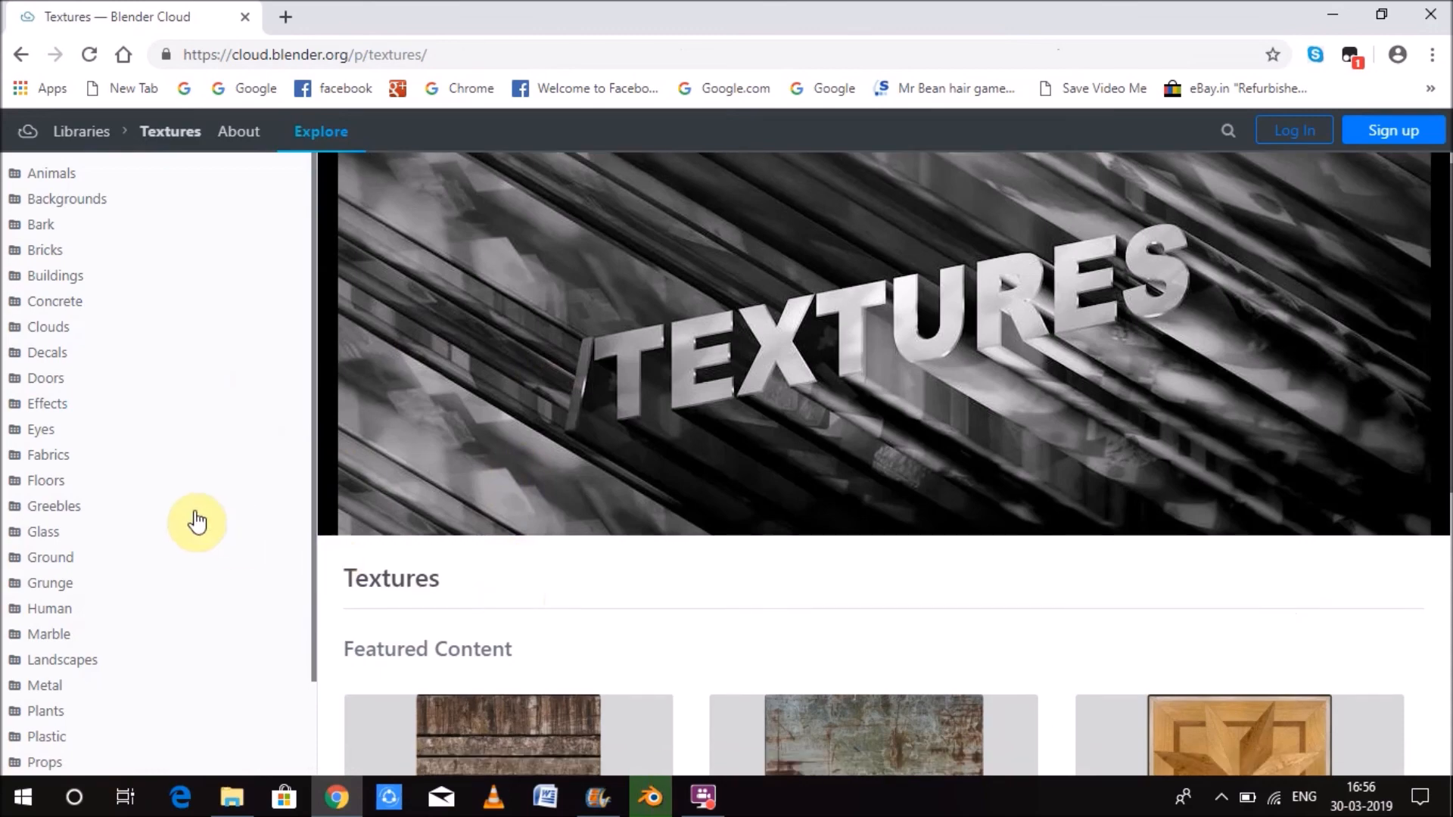
scroll(208, 423, "down", 4)
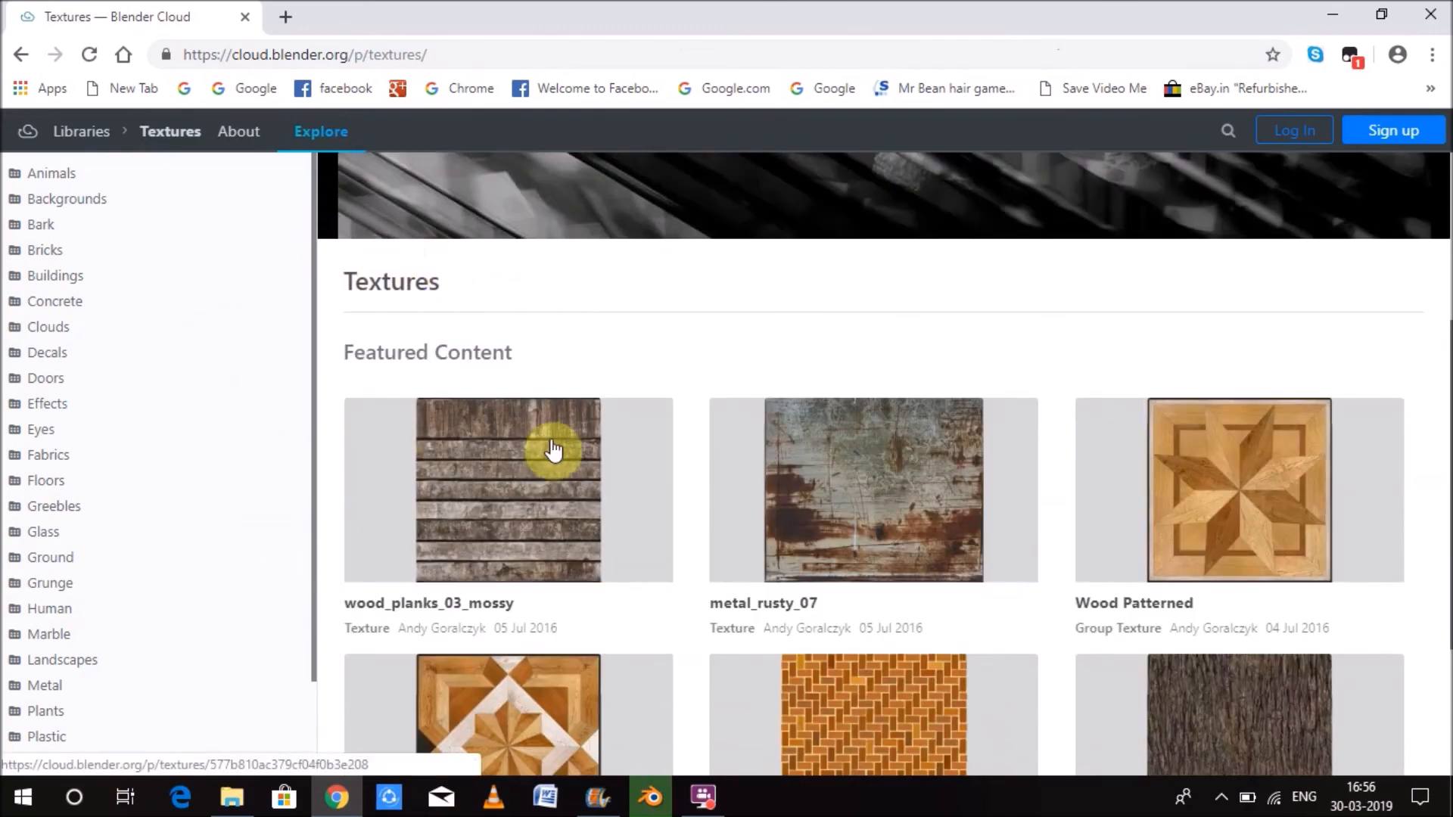